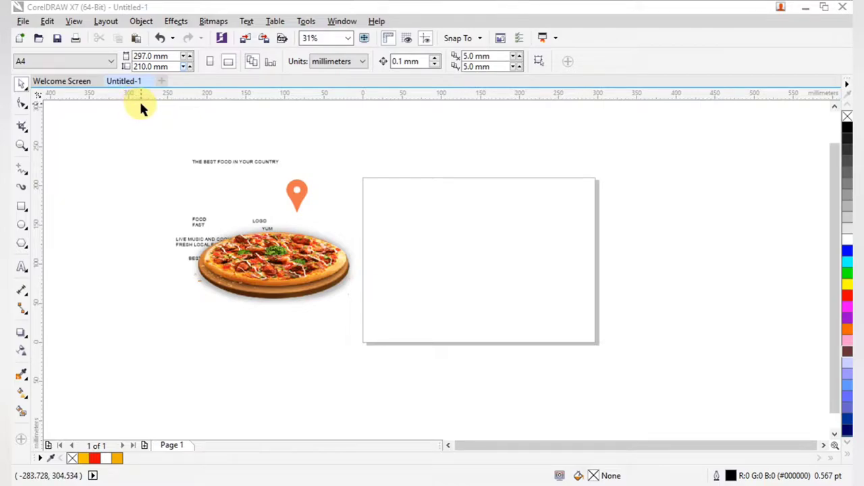
# Move the prepared pizza image, location pin and text objects together farther left, away from the page
pyautogui.moveTo(349, 379); pyautogui.dragTo(157, 117)
pyautogui.moveTo(283, 238); pyautogui.dragTo(225, 240)
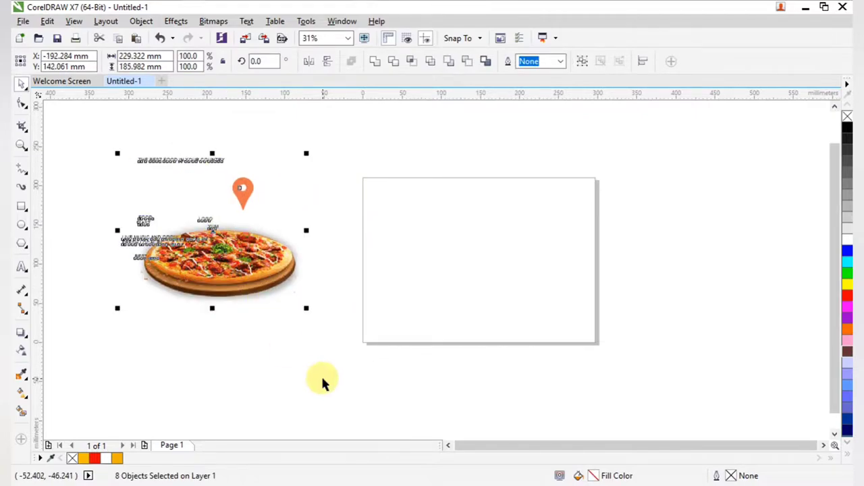
pyautogui.click(320, 374)
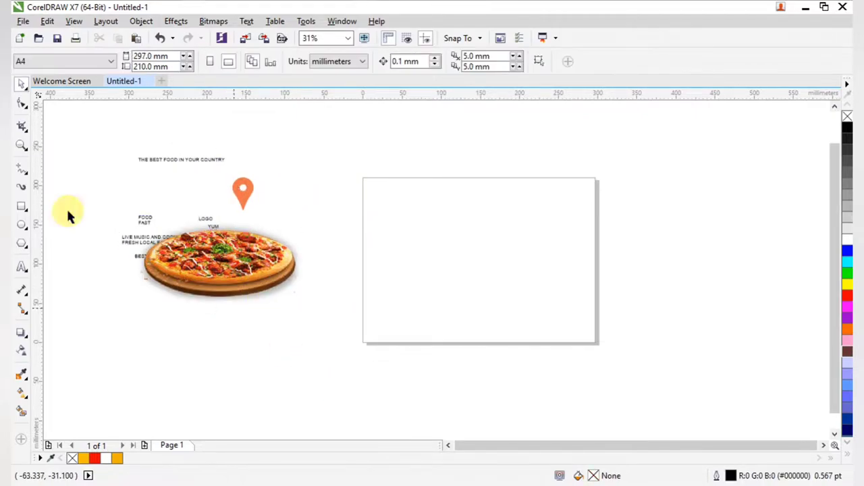
# Create a rectangle covering the whole page, 297 × 210 mm
pyautogui.doubleClick(22, 207)
pyautogui.moveTo(459, 275); pyautogui.dragTo(610, 354)
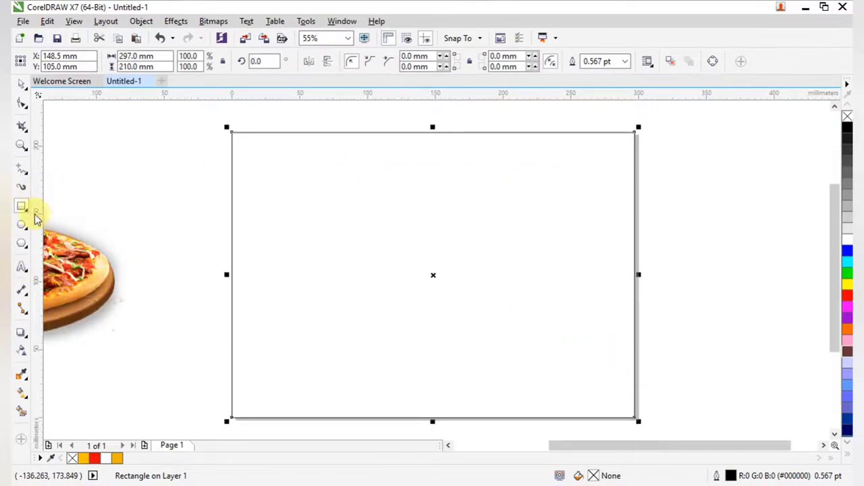
# Paint a slightly curved 14.7 mm wide Calligraphy brush stroke down the middle of the page with the Artistic Media tool
pyautogui.click(25, 190)
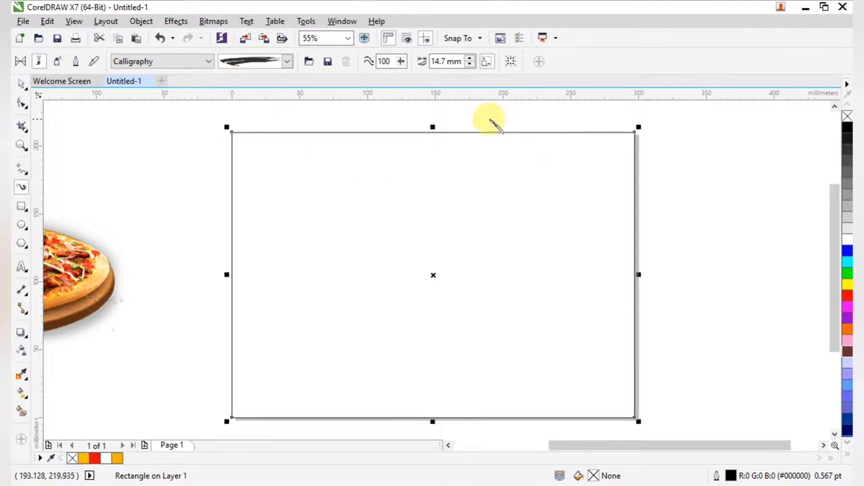
pyautogui.moveTo(482, 121)
pyautogui.mouseDown()
pyautogui.moveTo(447, 257)
pyautogui.moveTo(430, 405)
pyautogui.mouseUp()
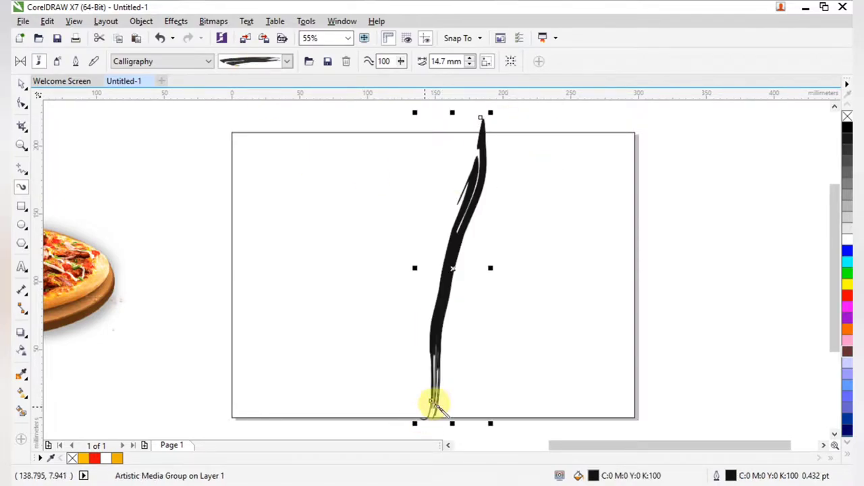
pyautogui.click(25, 85)
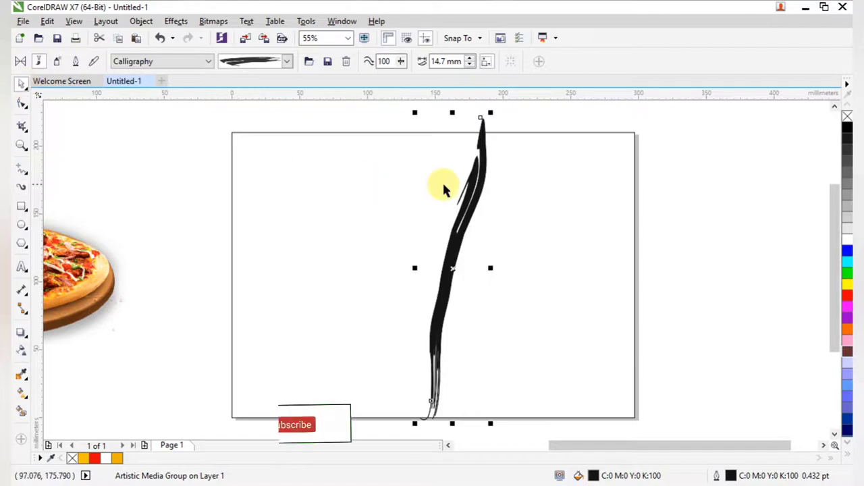
# Change the stroke's brush preset to the thin, rough multi-line style
pyautogui.scroll(-2, 446, 181)
pyautogui.press('F2')
pyautogui.moveTo(389, 124); pyautogui.dragTo(564, 420)
pyautogui.click(423, 181)
pyautogui.press('z')
pyautogui.moveTo(324, 115); pyautogui.dragTo(448, 276)
pyautogui.scroll(-2, 516, 438)
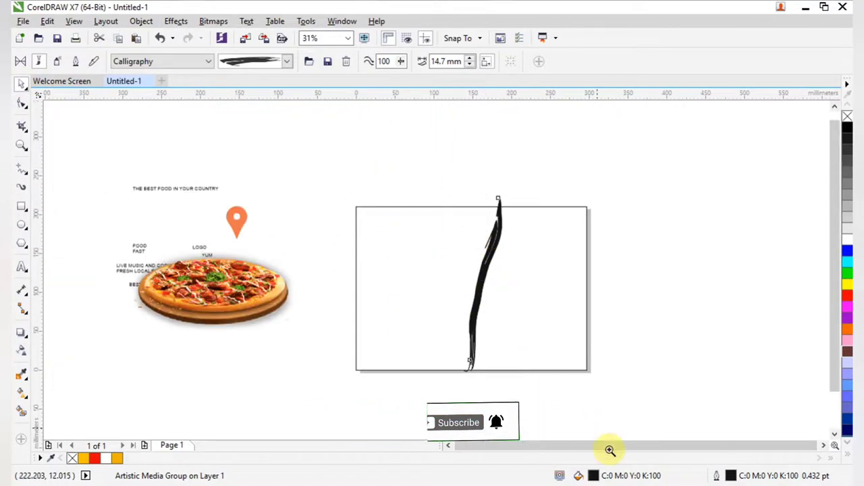
pyautogui.click(287, 61)
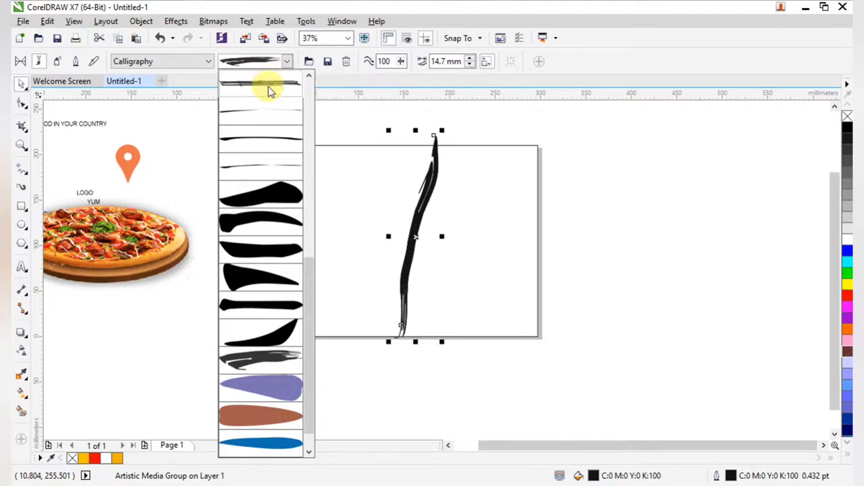
pyautogui.click(268, 88)
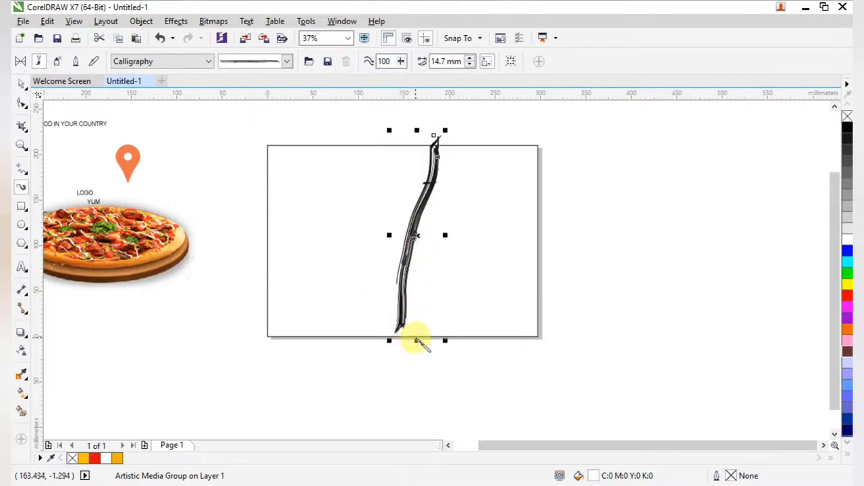
# Stretch the brush stroke past the page's upper and lower edges and tilt it to a rotation of about 351.7°
pyautogui.moveTo(415, 340); pyautogui.dragTo(415, 360)
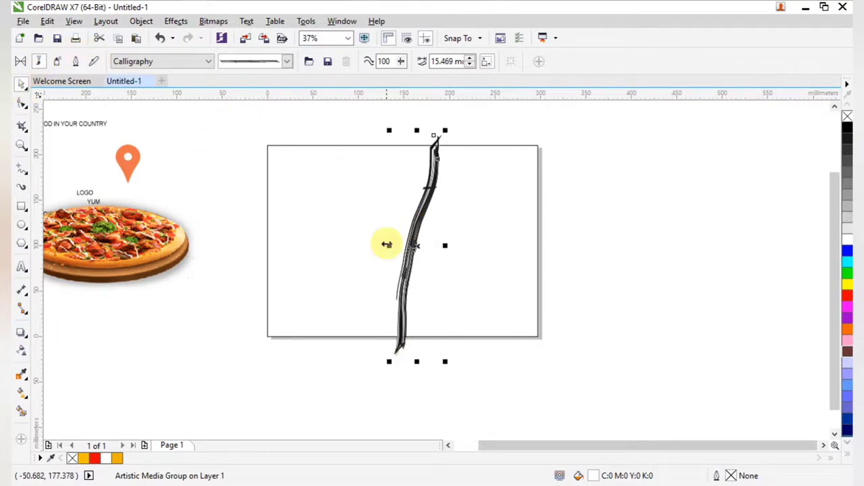
pyautogui.click(409, 247)
pyautogui.moveTo(449, 132)
pyautogui.mouseDown()
pyautogui.moveTo(467, 137)
pyautogui.moveTo(462, 124)
pyautogui.mouseUp()
pyautogui.click(467, 137)
pyautogui.click(439, 189)
pyautogui.moveTo(453, 169); pyautogui.dragTo(452, 169)
pyautogui.click(688, 277)
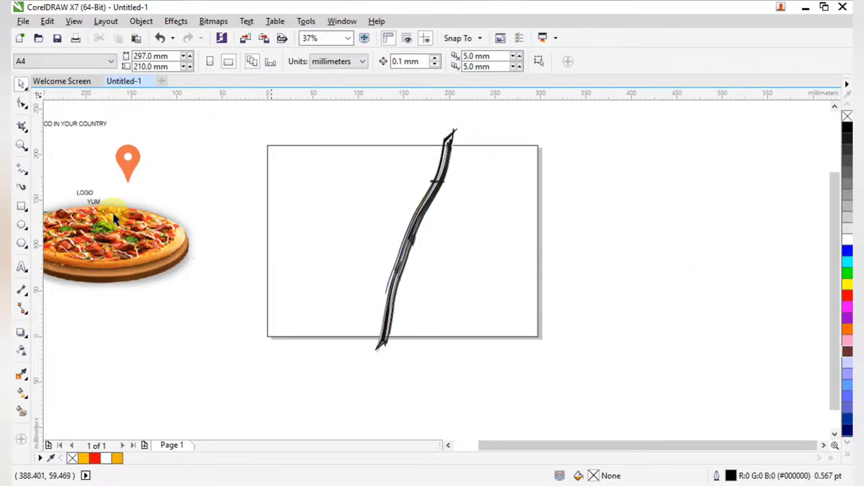
# Smart-fill the page area right of the brush stroke with yellow, and delete the stroke
pyautogui.click(22, 412)
pyautogui.click(453, 308)
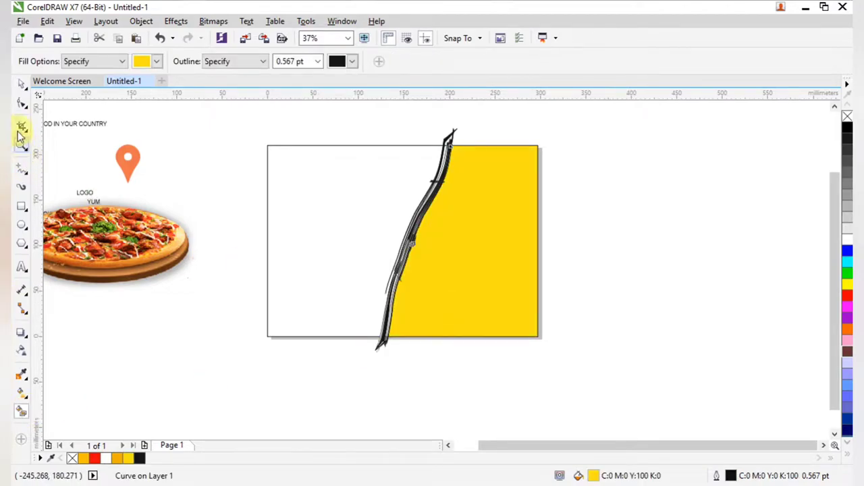
pyautogui.click(22, 86)
pyautogui.click(434, 182)
pyautogui.moveTo(451, 142); pyautogui.dragTo(388, 182)
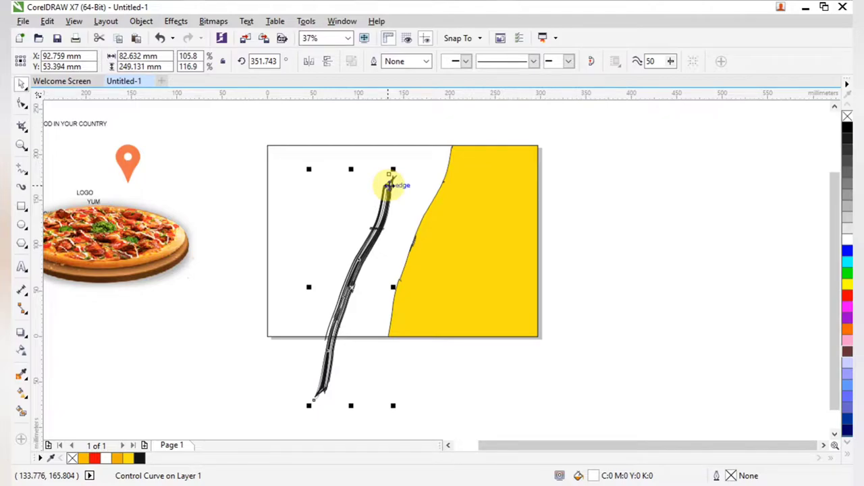
pyautogui.press('Delete')
# Recolour the curved yellow shape to orange-yellow #FEBF00 and remove its outline
pyautogui.click(473, 284)
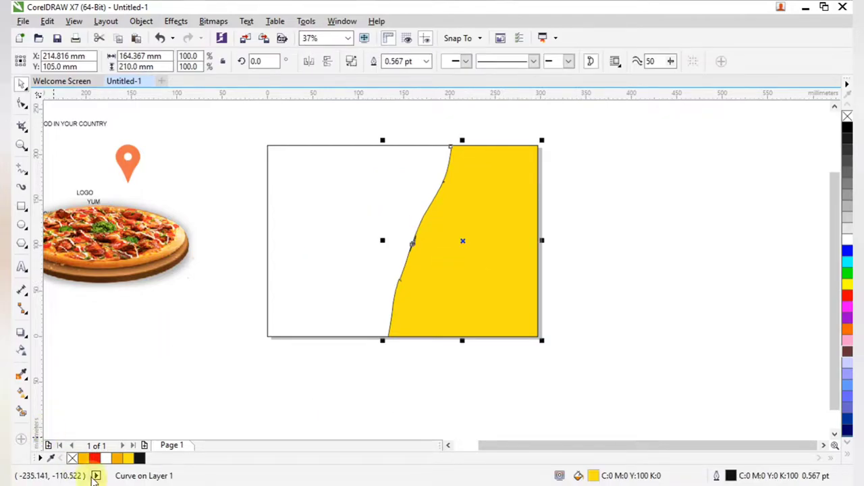
pyautogui.click(82, 461)
pyautogui.click(494, 338)
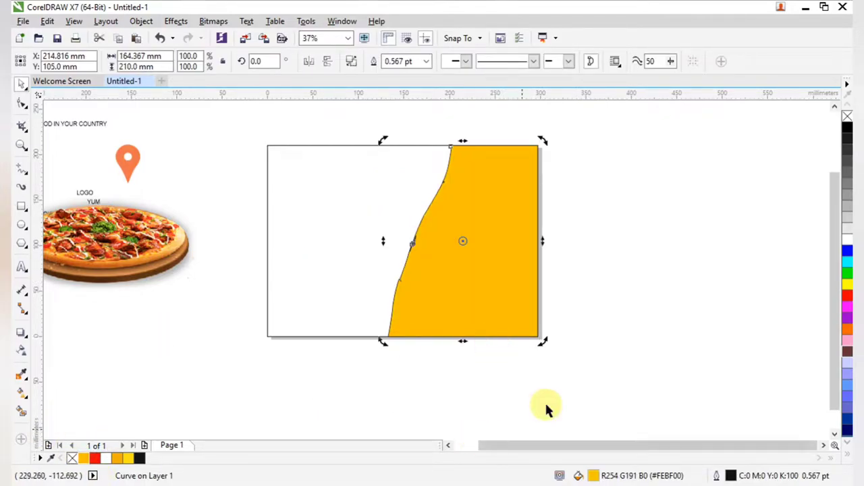
pyautogui.rightClick(845, 121)
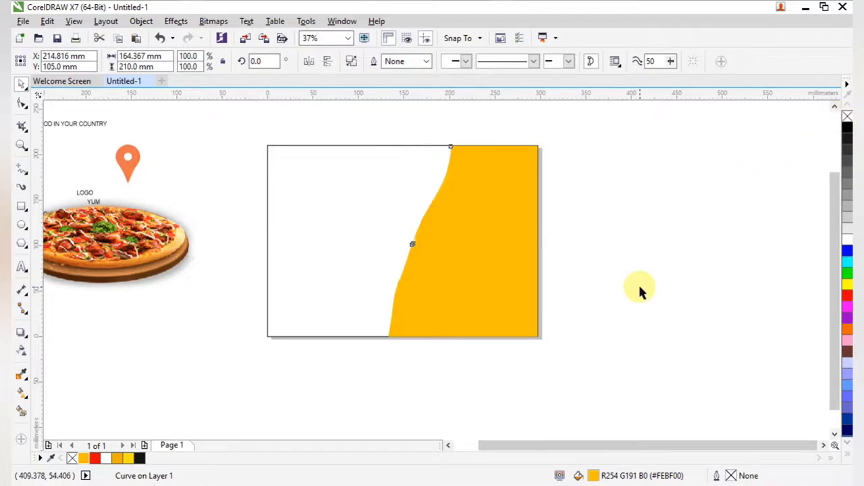
pyautogui.click(638, 283)
# Fill the page-sized rectangle with the same orange-yellow #FEBF00
pyautogui.scroll(-2, 500, 262)
pyautogui.scroll(2, 442, 256)
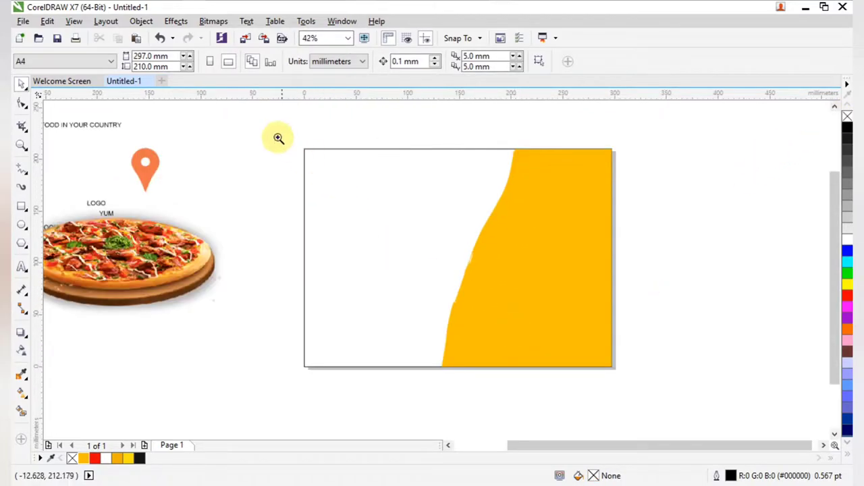
pyautogui.scroll(1, 655, 411)
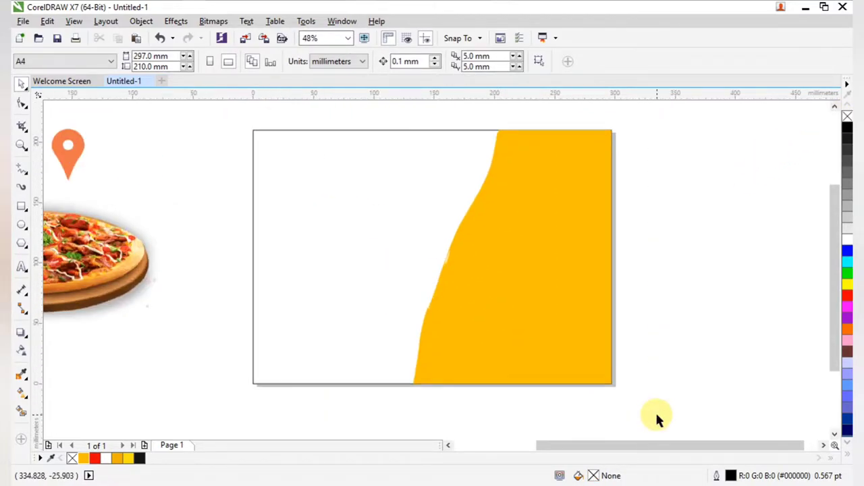
pyautogui.click(554, 322)
pyautogui.click(258, 332)
pyautogui.click(253, 331)
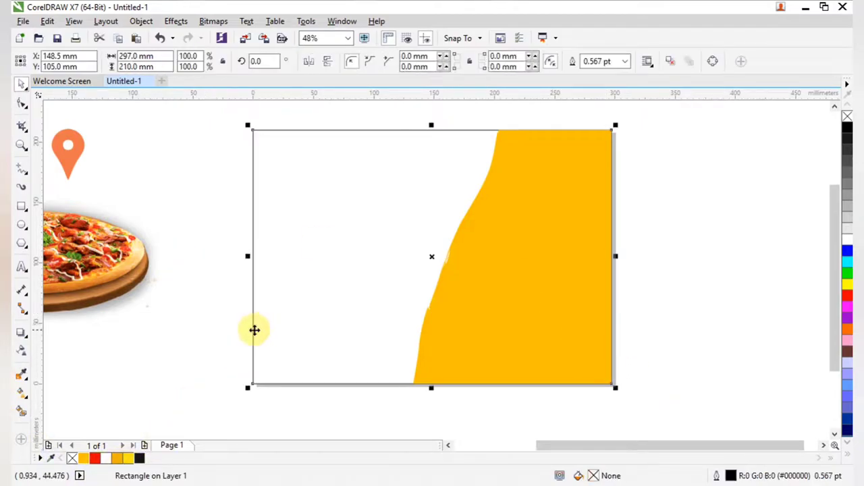
pyautogui.click(87, 459)
pyautogui.click(178, 376)
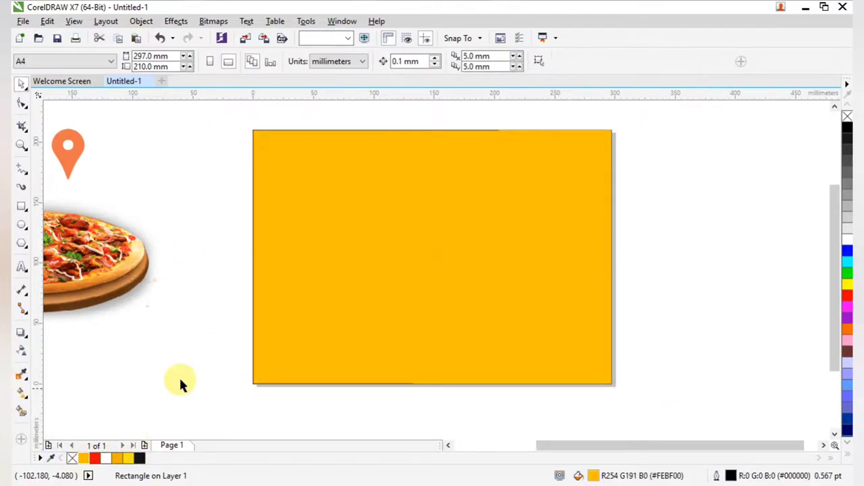
# Fill the curved shape on the page's right half with white
pyautogui.click(546, 298)
pyautogui.click(105, 459)
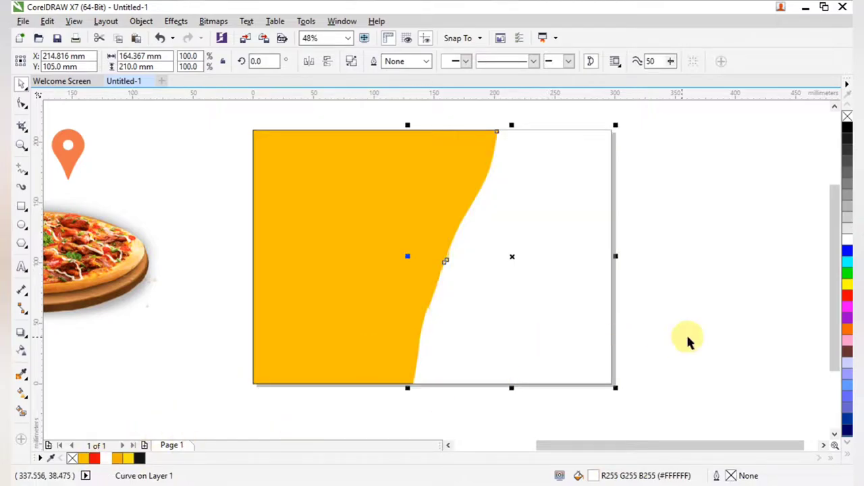
pyautogui.click(662, 338)
# PowerClip the white curved shape inside the orange-yellow page rectangle
pyautogui.scroll(-2, 440, 208)
pyautogui.moveTo(318, 145); pyautogui.dragTo(546, 318)
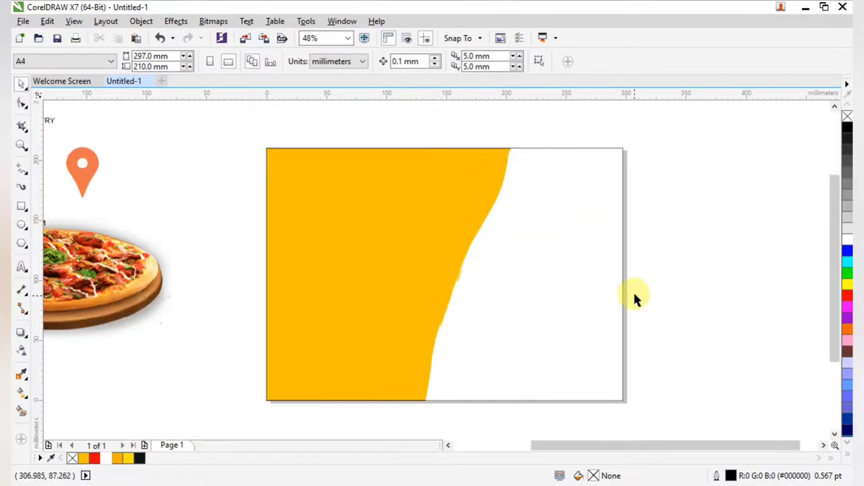
pyautogui.click(608, 286)
pyautogui.rightClick(608, 286)
pyautogui.click(666, 151)
pyautogui.click(365, 247)
pyautogui.click(679, 288)
# Draw a circle over the boundary of the orange and white areas and enlarge it to about 124.5 mm in diameter
pyautogui.scroll(-2, 513, 257)
pyautogui.press('F2')
pyautogui.moveTo(383, 170); pyautogui.dragTo(615, 358)
pyautogui.press('F3')
pyautogui.press('F2')
pyautogui.moveTo(361, 187); pyautogui.dragTo(581, 369)
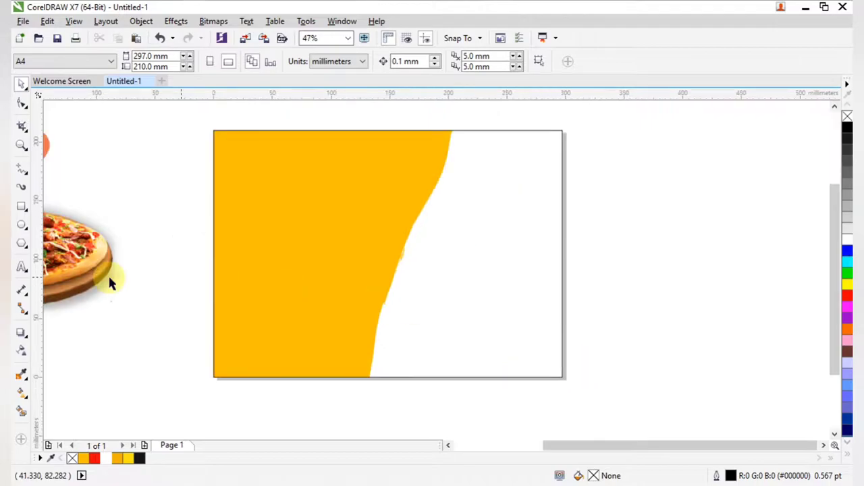
pyautogui.click(22, 227)
pyautogui.moveTo(377, 227); pyautogui.dragTo(487, 358)
pyautogui.click(21, 82)
pyautogui.moveTo(441, 289); pyautogui.dragTo(446, 233)
pyautogui.moveTo(515, 308)
pyautogui.mouseDown()
pyautogui.moveTo(537, 325)
pyautogui.moveTo(523, 316)
pyautogui.mouseUp()
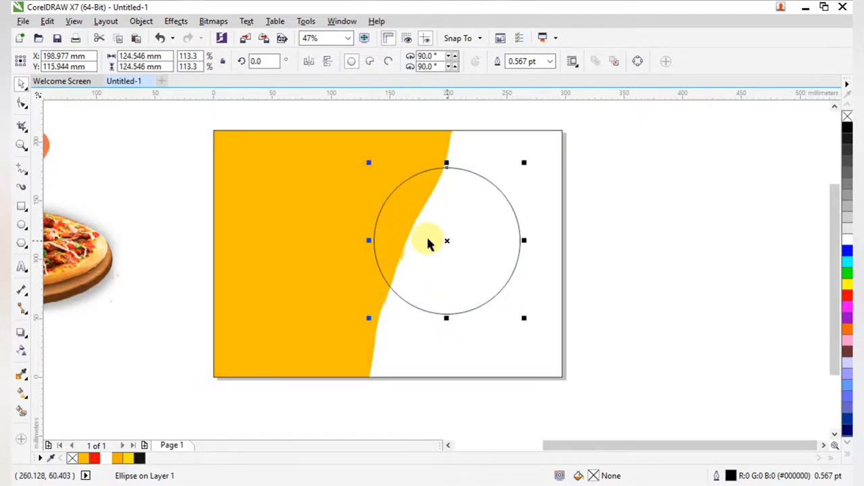
# Move the circle into the white area, centred at about X 231 mm, Y 100.8 mm
pyautogui.moveTo(472, 254)
pyautogui.mouseDown()
pyautogui.moveTo(490, 265)
pyautogui.moveTo(479, 256)
pyautogui.mouseUp()
pyautogui.press('z')
pyautogui.moveTo(329, 160); pyautogui.dragTo(611, 359)
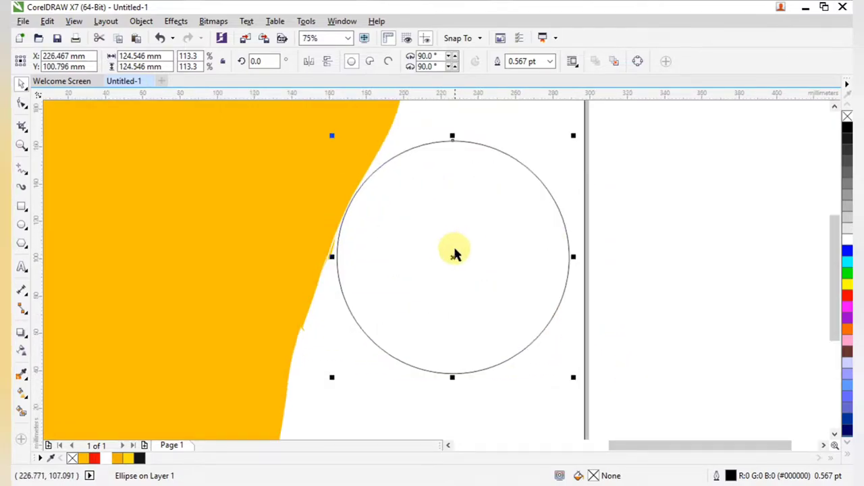
pyautogui.moveTo(452, 255); pyautogui.dragTo(461, 256)
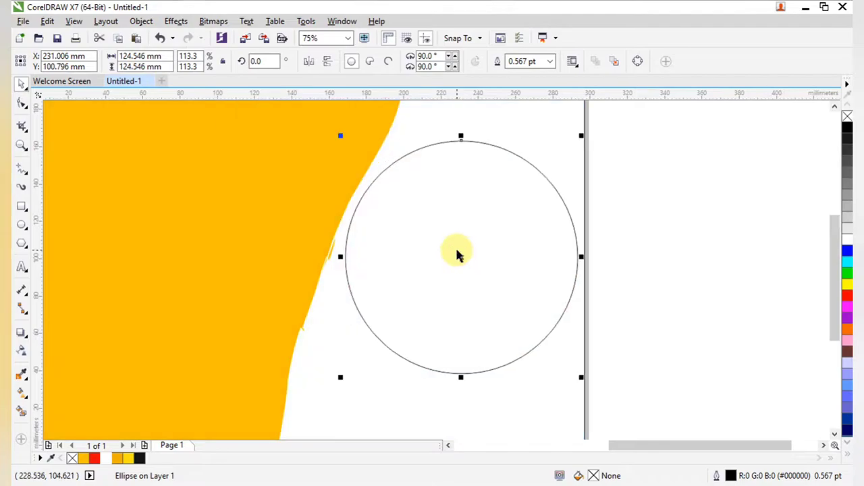
# Add two smaller concentric copies inside the circle, about 119.3 mm and 117.2 mm in diameter
pyautogui.moveTo(582, 378); pyautogui.dragTo(573, 372)
pyautogui.rightClick(574, 372)
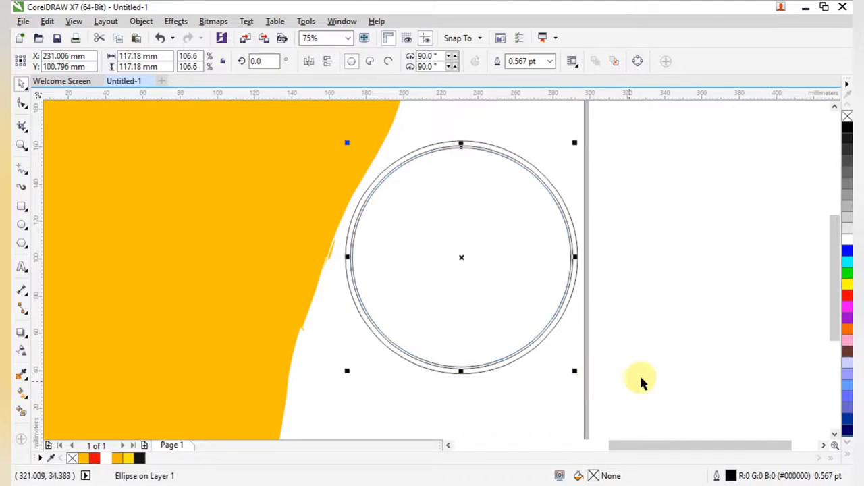
pyautogui.click(619, 382)
# Give the outermost circle a 2.0 pt outline in amber #EEB005
pyautogui.moveTo(316, 147); pyautogui.dragTo(642, 383)
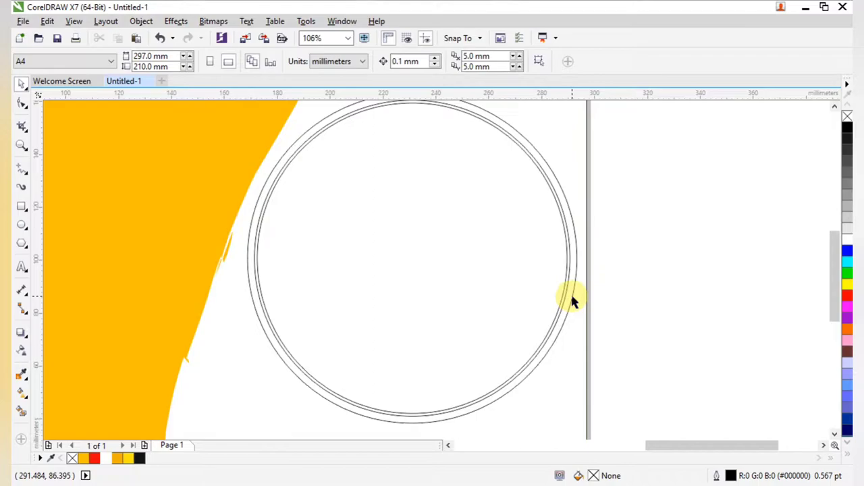
pyautogui.click(572, 291)
pyautogui.click(552, 62)
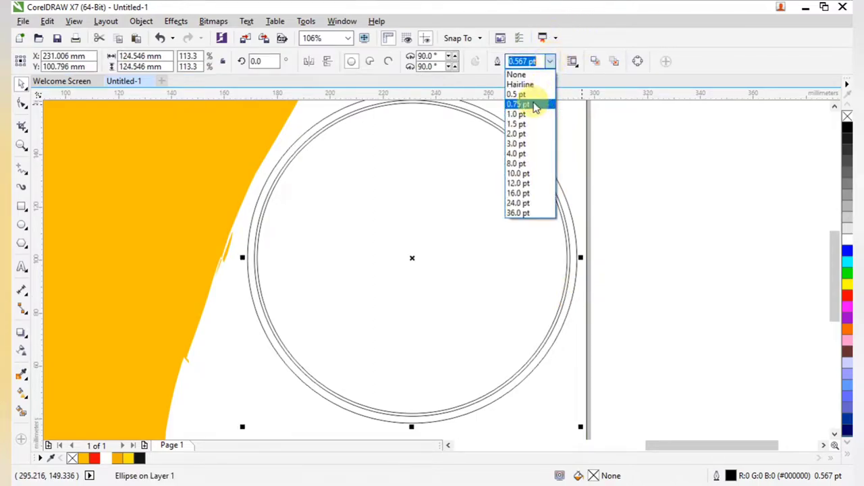
pyautogui.click(526, 133)
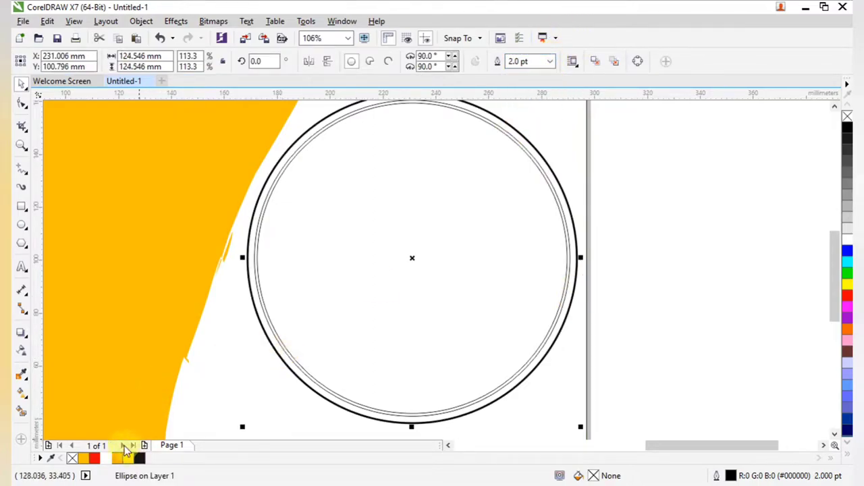
pyautogui.rightClick(118, 459)
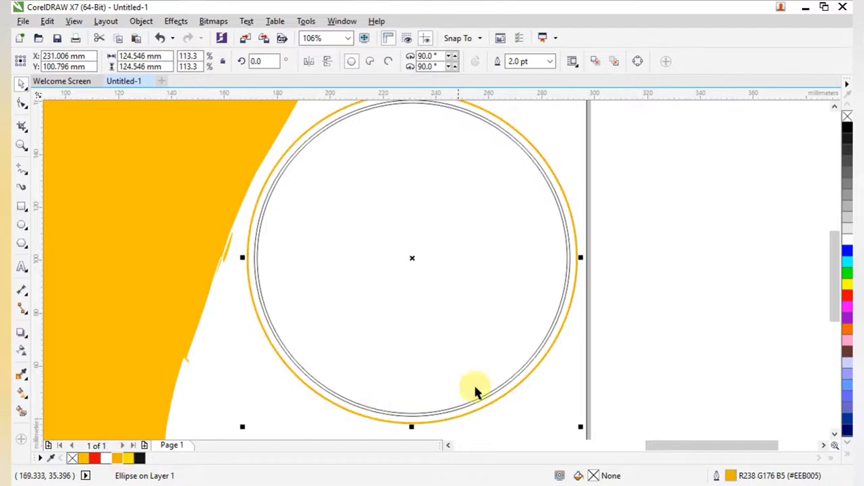
pyautogui.click(593, 367)
# Give the middle circle a 3.0 pt red outline
pyautogui.click(561, 304)
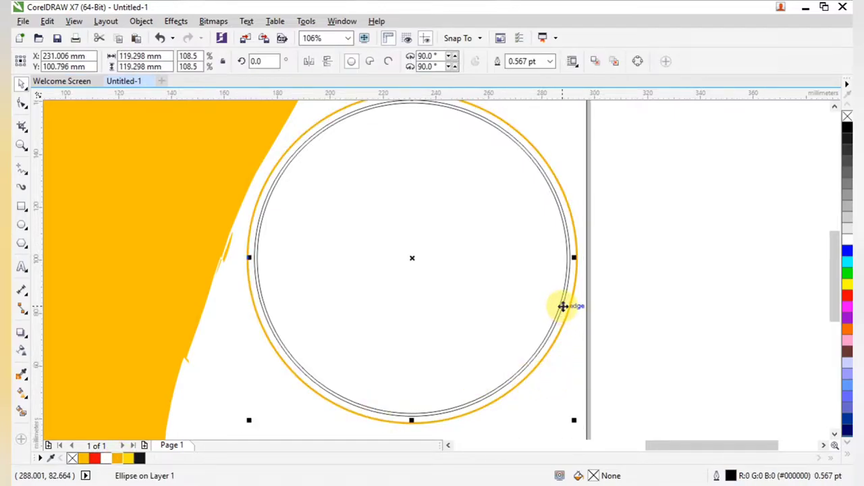
pyautogui.click(550, 61)
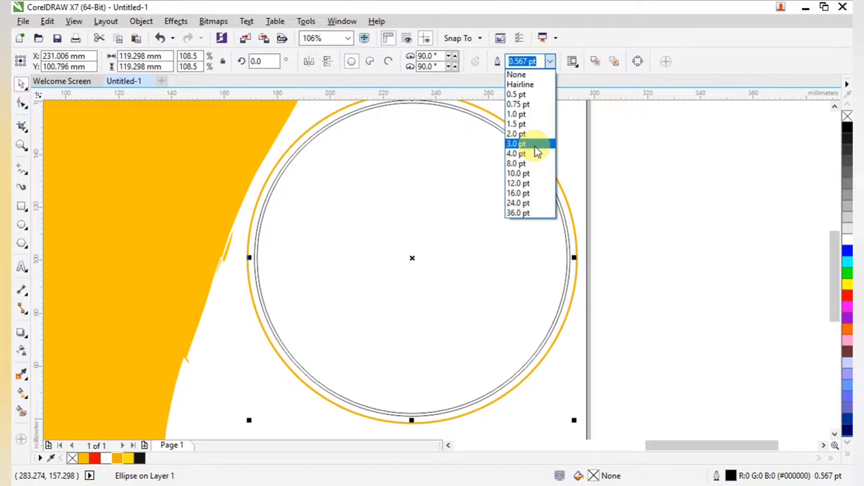
pyautogui.click(518, 144)
pyautogui.rightClick(95, 460)
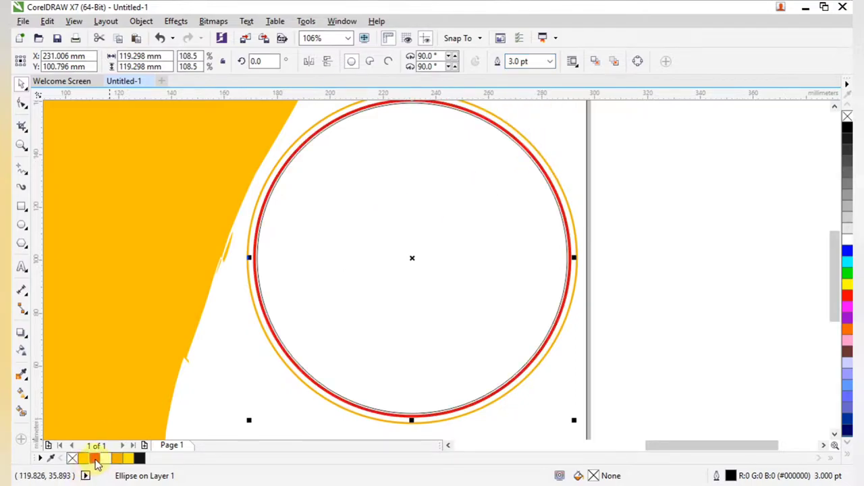
pyautogui.click(630, 339)
pyautogui.scroll(-2, 483, 262)
pyautogui.press('F2')
pyautogui.moveTo(371, 205); pyautogui.dragTo(557, 350)
pyautogui.press('F2')
pyautogui.moveTo(291, 133); pyautogui.dragTo(569, 379)
pyautogui.moveTo(248, 158); pyautogui.dragTo(567, 294)
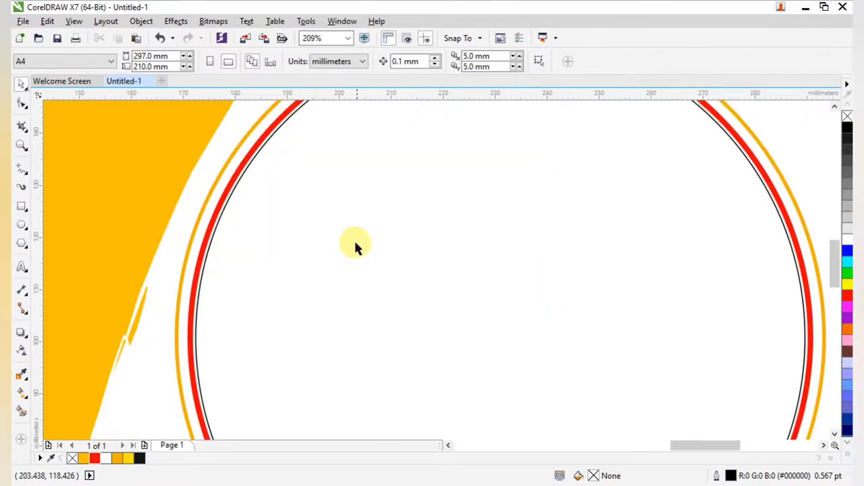
# Apply an elliptical fountain fill to the innermost of the three concentric circles
pyautogui.click(214, 233)
pyautogui.scroll(-2, 310, 232)
pyautogui.press('F2')
pyautogui.moveTo(206, 119); pyautogui.dragTo(509, 330)
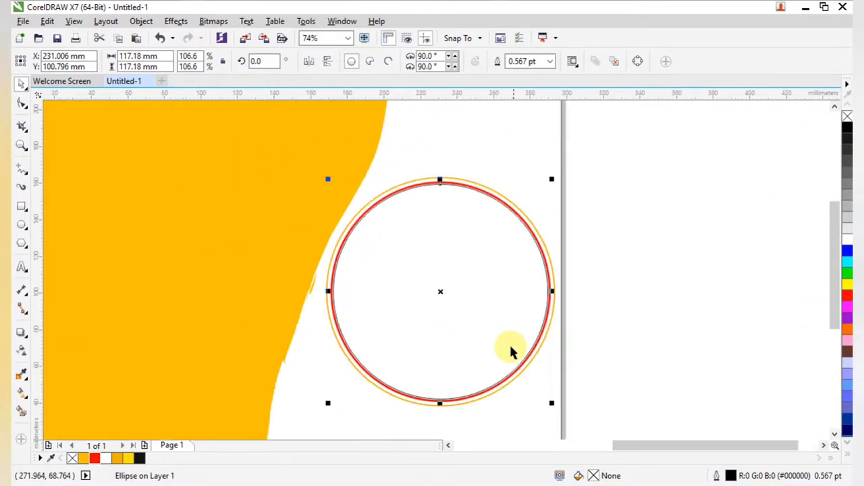
pyautogui.press('g')
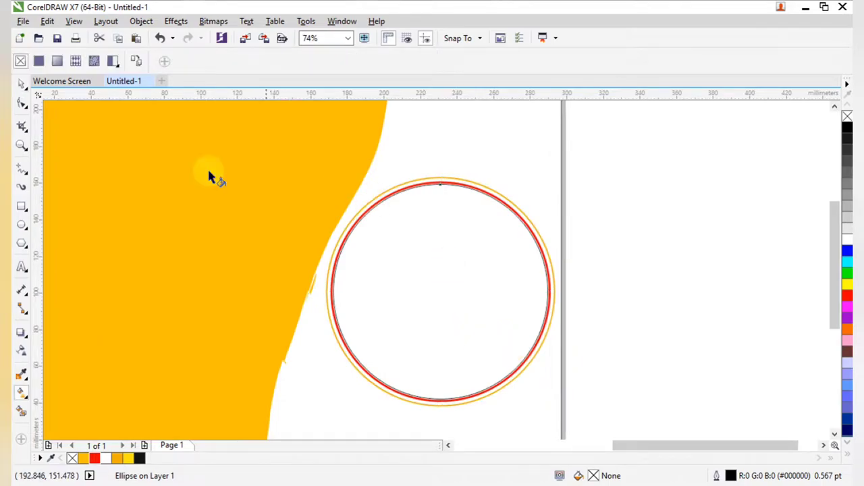
pyautogui.click(57, 62)
pyautogui.click(194, 61)
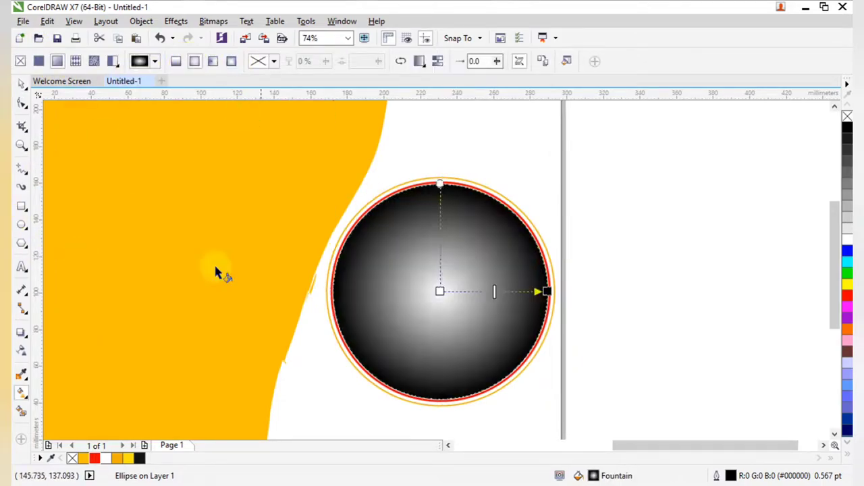
# Colour the gradient's centre amber and extend its black end well beyond the page's right edge
pyautogui.moveTo(122, 458); pyautogui.dragTo(440, 292)
pyautogui.moveTo(545, 291); pyautogui.dragTo(758, 280)
pyautogui.click(23, 84)
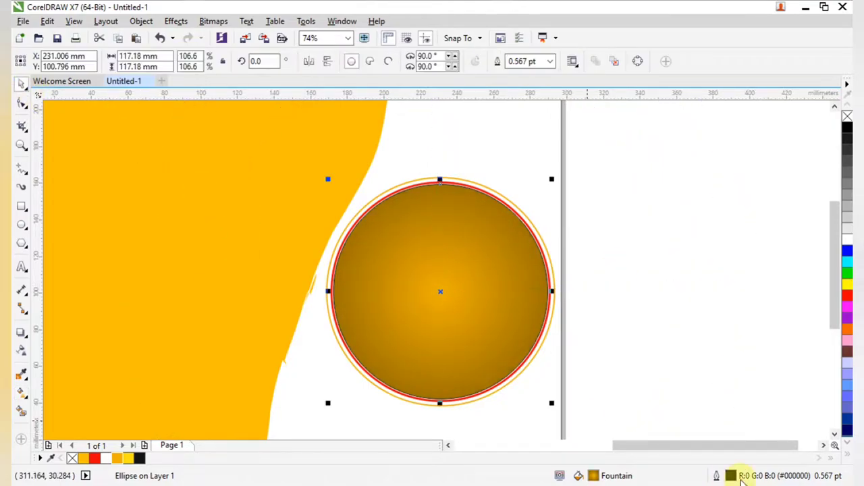
# Remove the outline from the gradient-filled inner circle
pyautogui.click(674, 371)
pyautogui.click(496, 304)
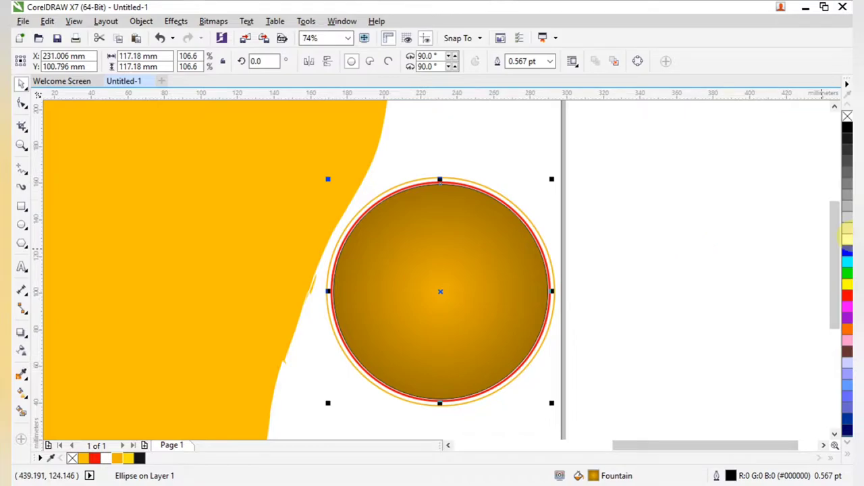
pyautogui.rightClick(848, 118)
pyautogui.click(614, 272)
# Draw a wide ellipse about 154.5 × 70.8 mm across the gradient circle and the edge of the orange shape
pyautogui.scroll(-2, 518, 267)
pyautogui.press('F2')
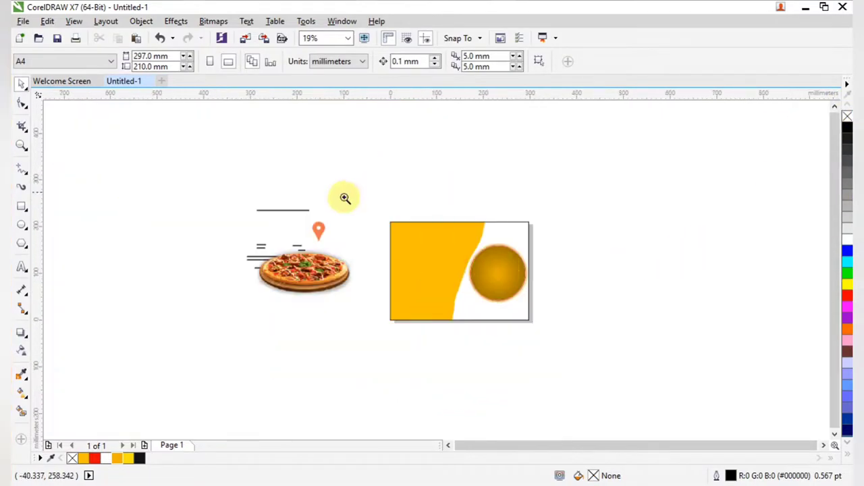
pyautogui.moveTo(357, 195); pyautogui.dragTo(597, 347)
pyautogui.moveTo(257, 195); pyautogui.dragTo(602, 347)
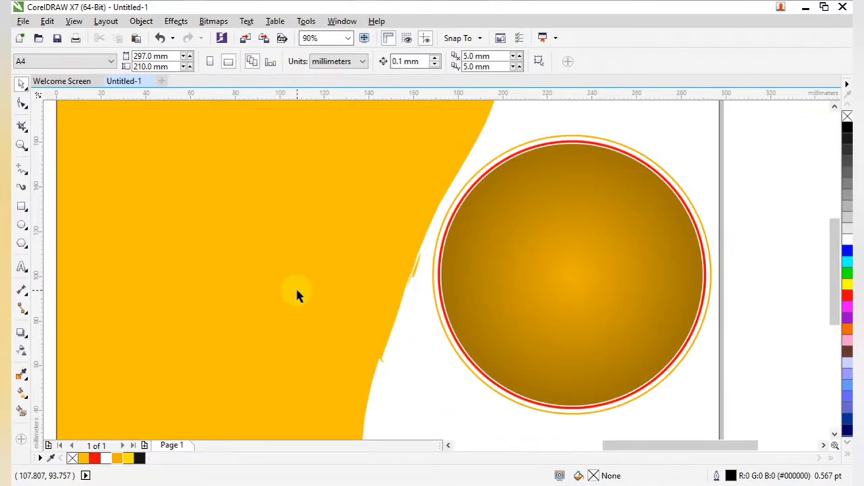
pyautogui.click(23, 227)
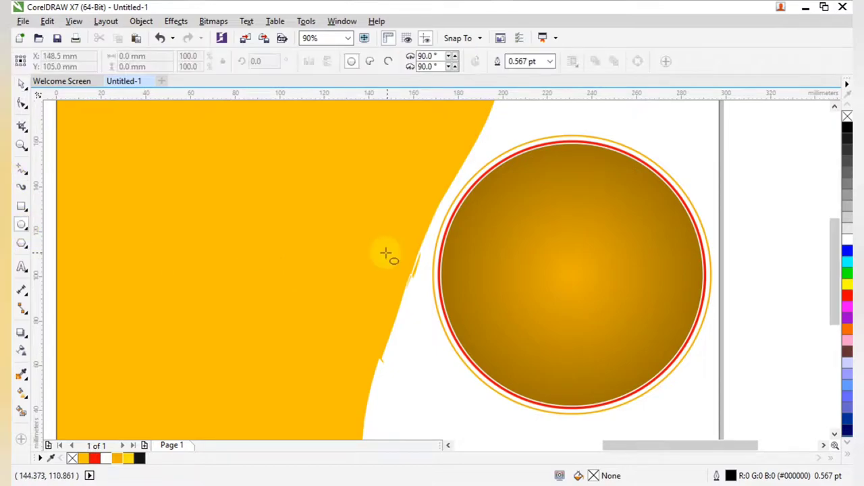
pyautogui.moveTo(354, 203)
pyautogui.mouseDown()
pyautogui.moveTo(466, 277)
pyautogui.moveTo(698, 338)
pyautogui.moveTo(679, 350)
pyautogui.moveTo(708, 347)
pyautogui.moveTo(695, 351)
pyautogui.moveTo(700, 363)
pyautogui.mouseUp()
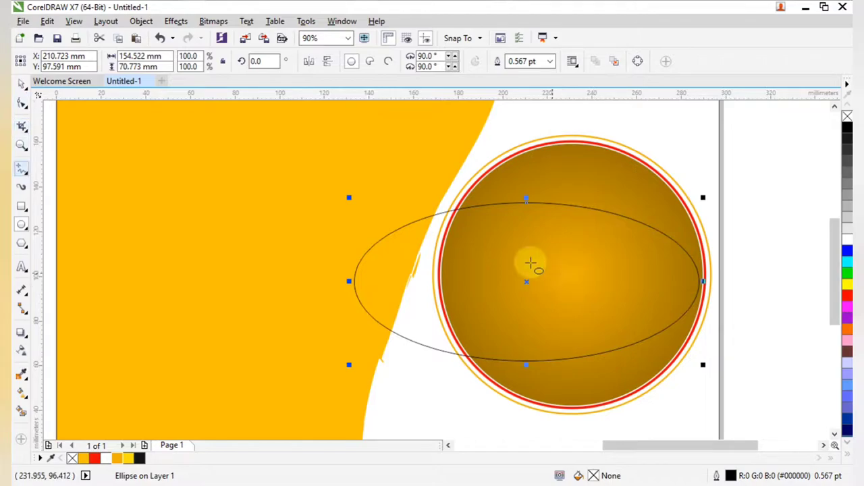
# Nudge the ellipse slightly right and up, to about X 212.2 mm, Y 97.8 mm
pyautogui.press('Up')
pyautogui.press('Right')
pyautogui.press('Right')
pyautogui.press('Right')
pyautogui.press('Right')
pyautogui.press('Right')
pyautogui.press('Right')
pyautogui.press('Right')
pyautogui.press('Right')
pyautogui.press('Right')
pyautogui.press('Right')
pyautogui.press('Right')
pyautogui.press('Right')
pyautogui.press('Right')
pyautogui.press('Right')
pyautogui.press('Right')
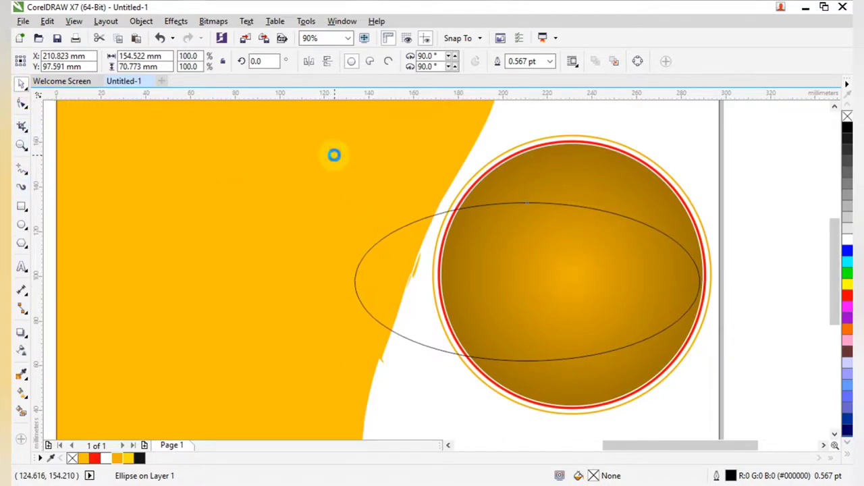
pyautogui.press('Up')
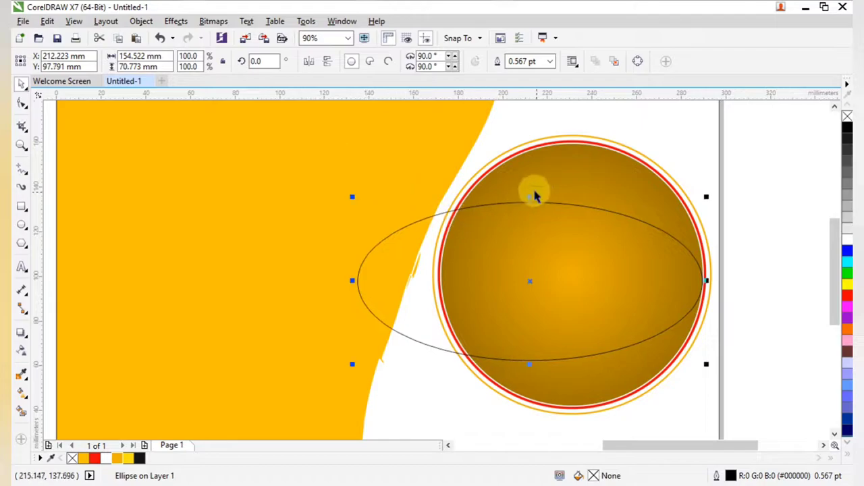
# Stretch the ellipse's height to about 74.7 mm and align its centre vertically with the concentric circles
pyautogui.moveTo(531, 197); pyautogui.dragTo(531, 188)
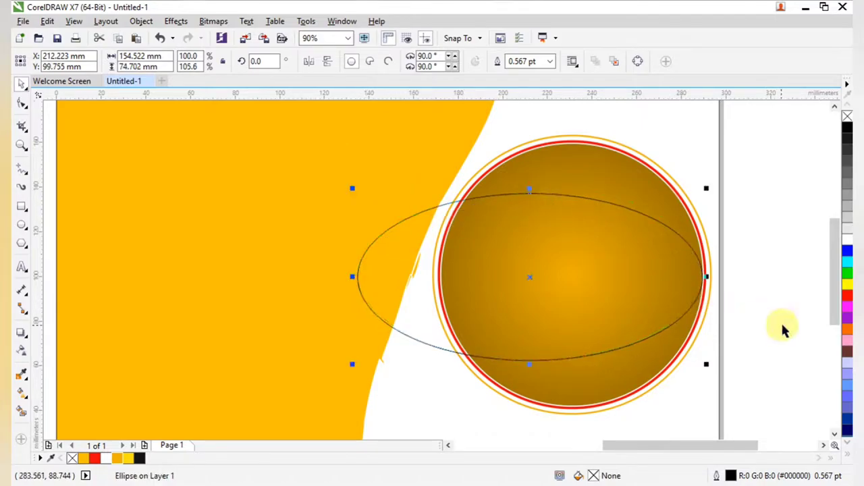
pyautogui.keyDown('shift'); pyautogui.click(624, 182); pyautogui.keyUp('shift')
pyautogui.press('e')
# Move the pizza image onto the page's left edge, centred at about X -52.3 mm, Y 70.6 mm
pyautogui.click(746, 327)
pyautogui.scroll(-2, 479, 201)
pyautogui.press('F2')
pyautogui.moveTo(156, 148); pyautogui.dragTo(674, 285)
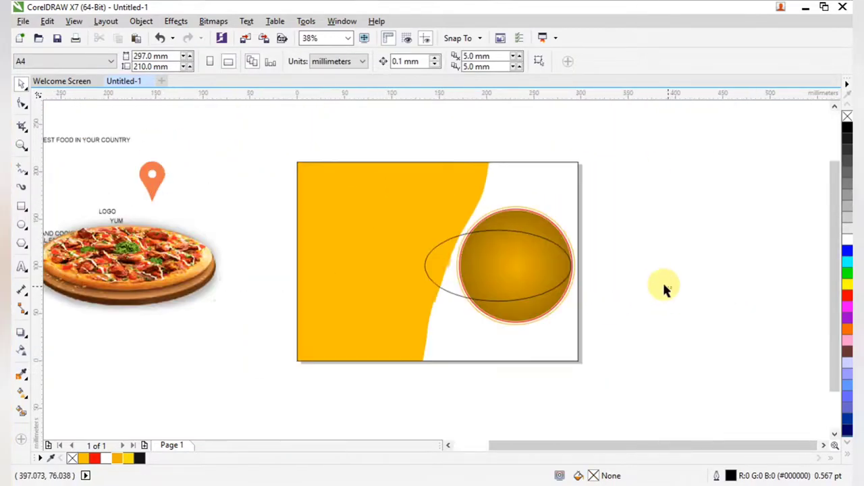
pyautogui.moveTo(133, 280); pyautogui.dragTo(256, 308)
# Try to PowerClip the pizza image inside the ellipse, and undo the attempt
pyautogui.rightClick(259, 310)
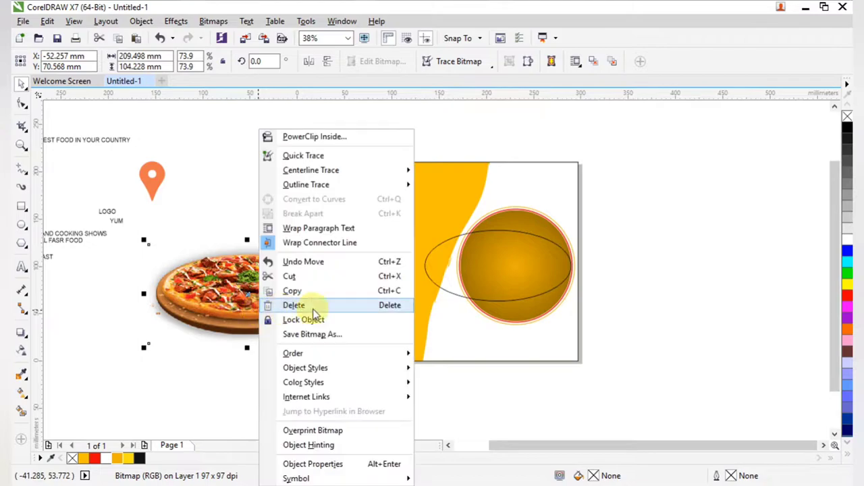
pyautogui.click(330, 138)
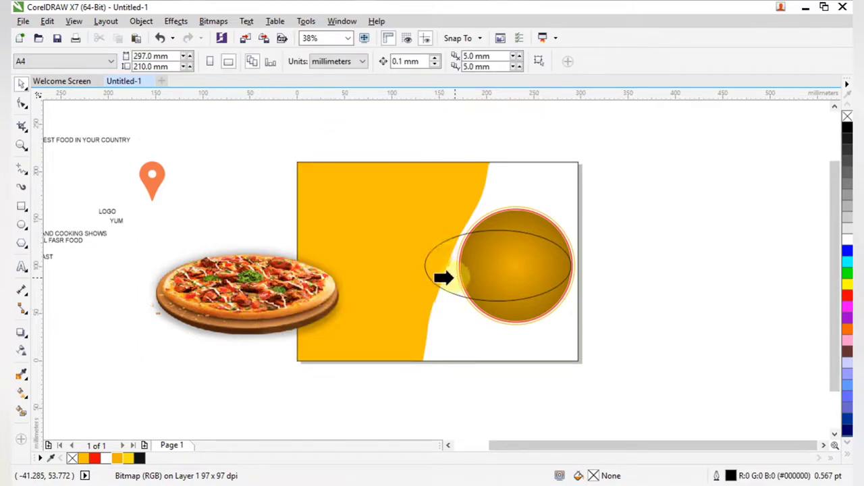
pyautogui.click(452, 277)
pyautogui.hotkey('ctrl', 'z')
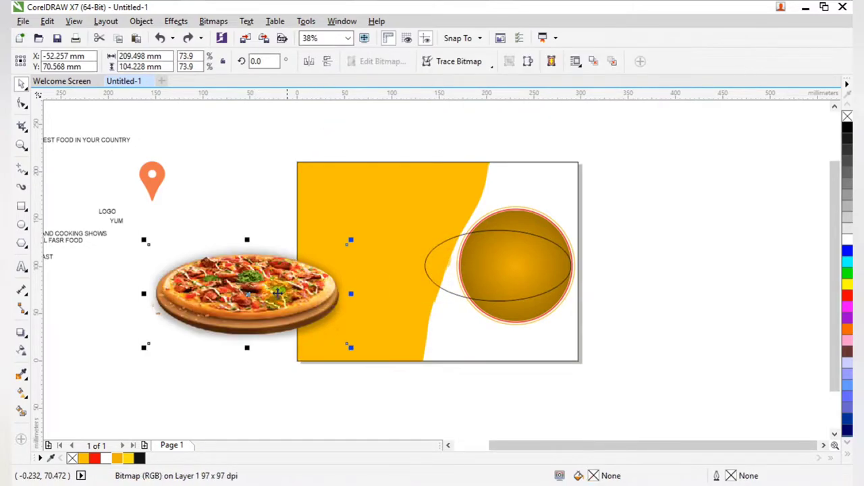
# PowerClip the pizza image inside the wide ellipse
pyautogui.rightClick(264, 294)
pyautogui.click(318, 135)
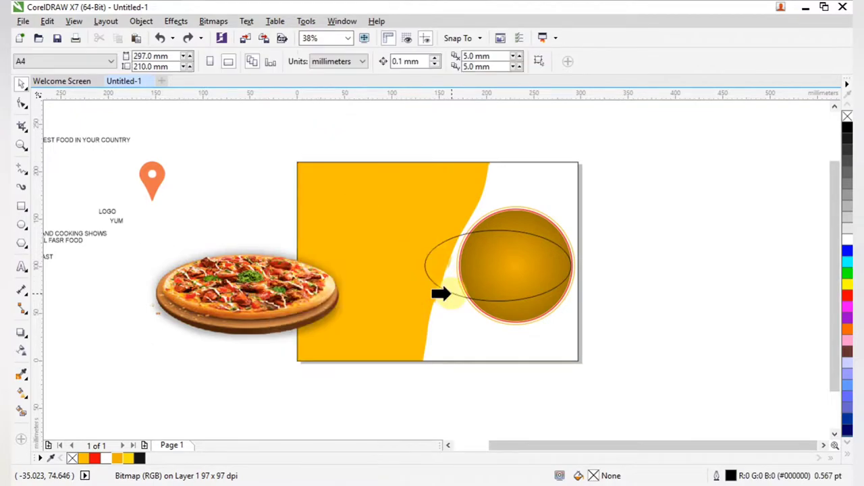
pyautogui.click(443, 292)
pyautogui.click(656, 330)
# Open the PowerClip contents for editing and scale the pizza image down to about 169.6 × 84.4 mm
pyautogui.moveTo(375, 187); pyautogui.dragTo(675, 343)
pyautogui.doubleClick(424, 287)
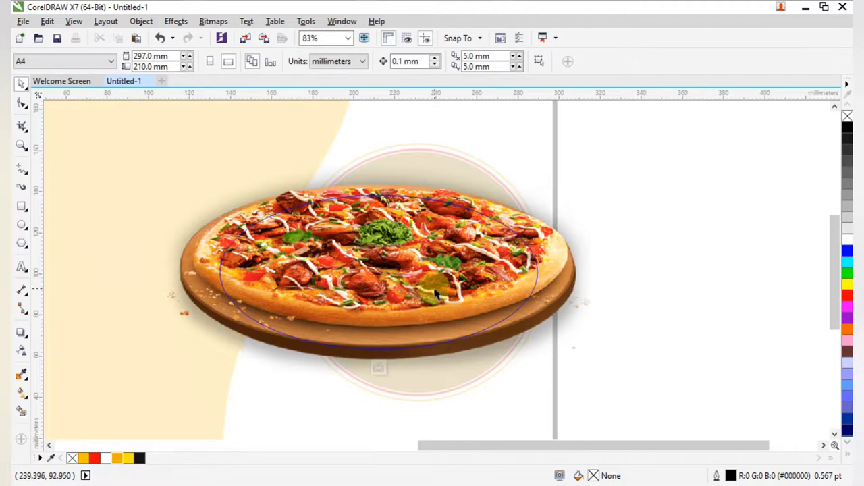
pyautogui.click(435, 289)
pyautogui.moveTo(595, 383); pyautogui.dragTo(561, 357)
# Stretch the pizza image vertically about its centre to a height of about 94.8 mm
pyautogui.press('F2')
pyautogui.moveTo(164, 169); pyautogui.dragTo(675, 389)
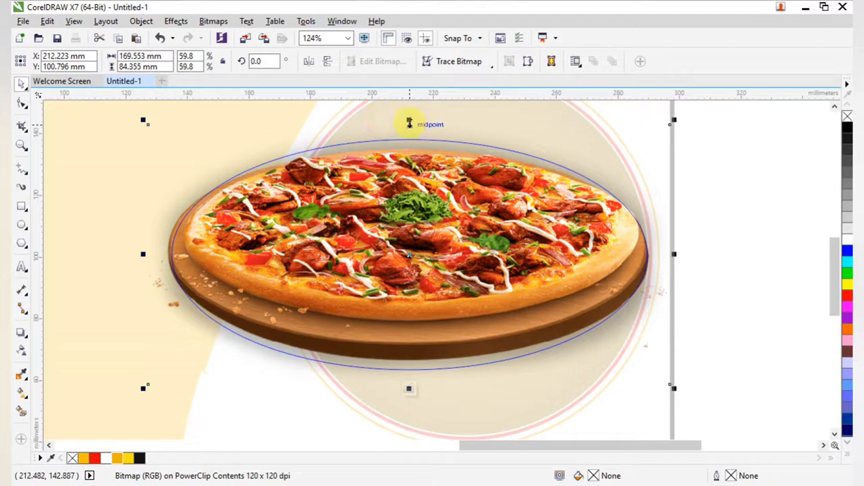
pyautogui.moveTo(408, 121); pyautogui.dragTo(409, 110)
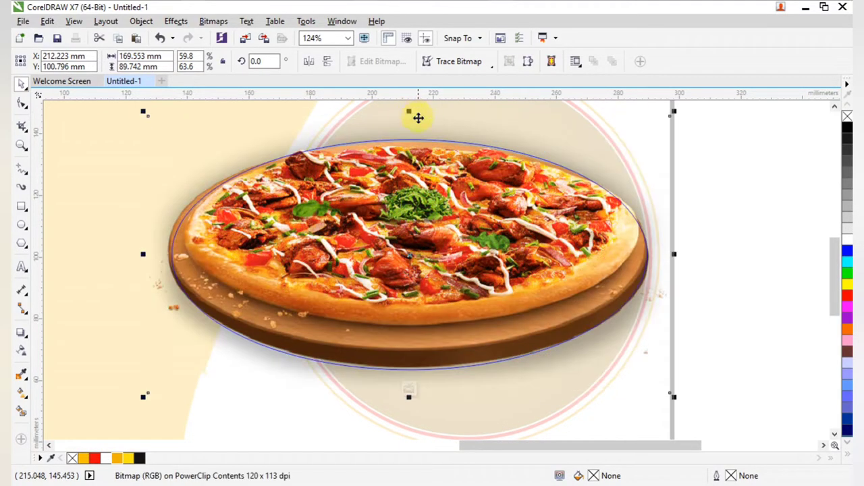
pyautogui.scroll(-1, 363, 164)
pyautogui.press('F2')
pyautogui.moveTo(196, 106); pyautogui.dragTo(543, 296)
pyautogui.moveTo(472, 156); pyautogui.dragTo(471, 148)
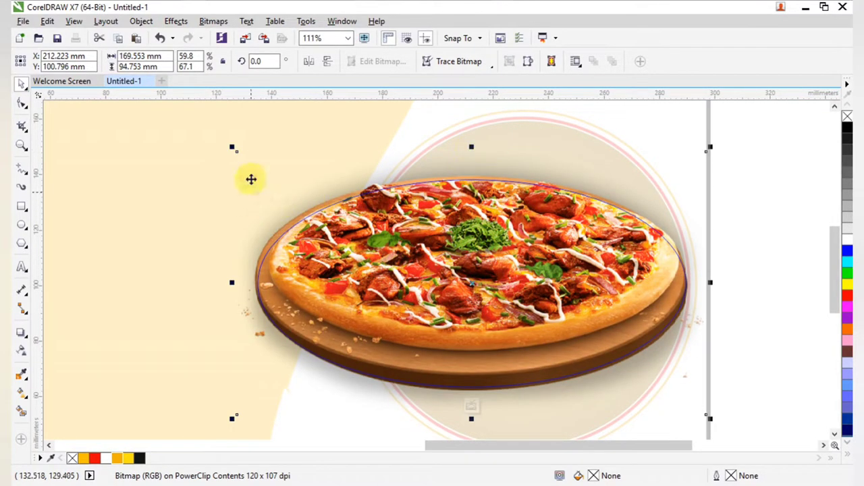
# Resize the pizza image to about 169.7 × 92.9 mm and finish editing the PowerClip contents
pyautogui.moveTo(233, 147); pyautogui.dragTo(240, 152)
pyautogui.moveTo(236, 287); pyautogui.dragTo(229, 284)
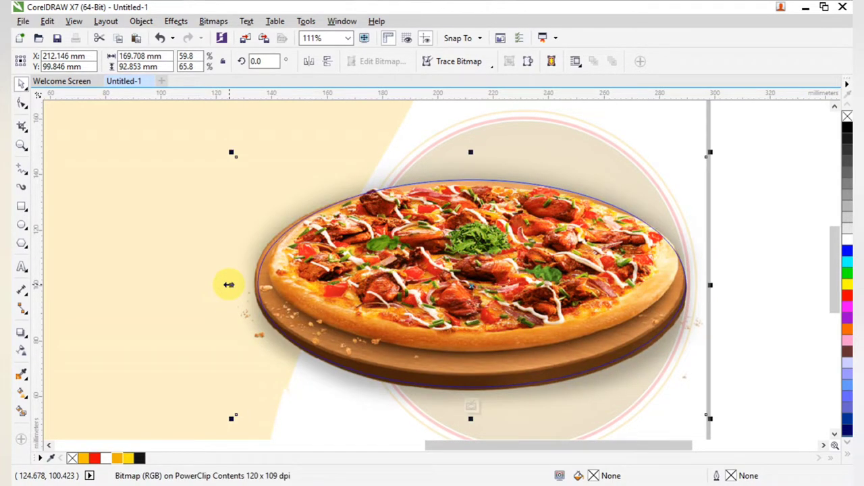
pyautogui.keyDown('ctrl'); pyautogui.click(768, 270); pyautogui.keyUp('ctrl')
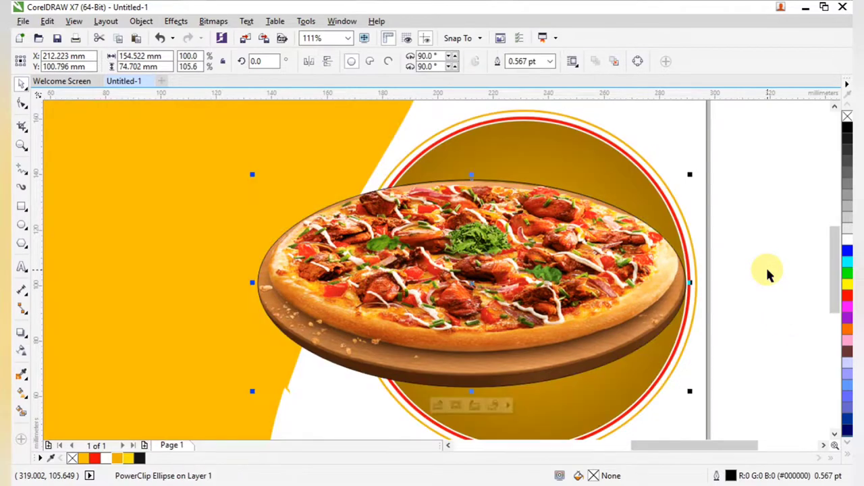
# Remove the outline from the PowerClip ellipse containing the pizza
pyautogui.click(767, 274)
pyautogui.click(485, 301)
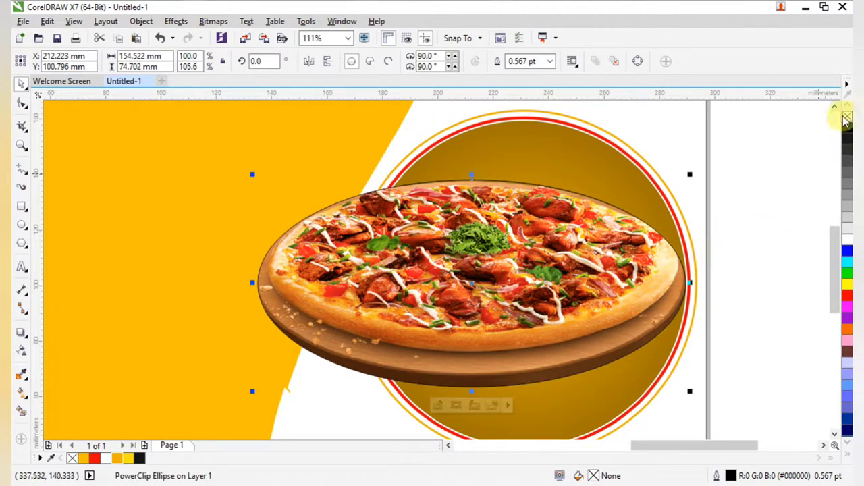
pyautogui.click(757, 248)
# Add a drop shadow to the clipped pizza using the Small Glow preset
pyautogui.scroll(-4, 752, 249)
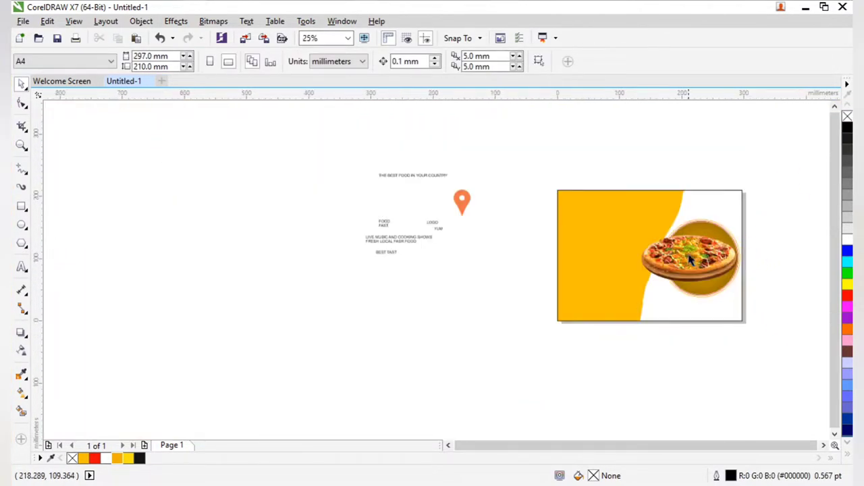
pyautogui.press('F2')
pyautogui.moveTo(596, 205)
pyautogui.mouseDown()
pyautogui.moveTo(776, 314)
pyautogui.moveTo(782, 339)
pyautogui.mouseUp()
pyautogui.click(404, 210)
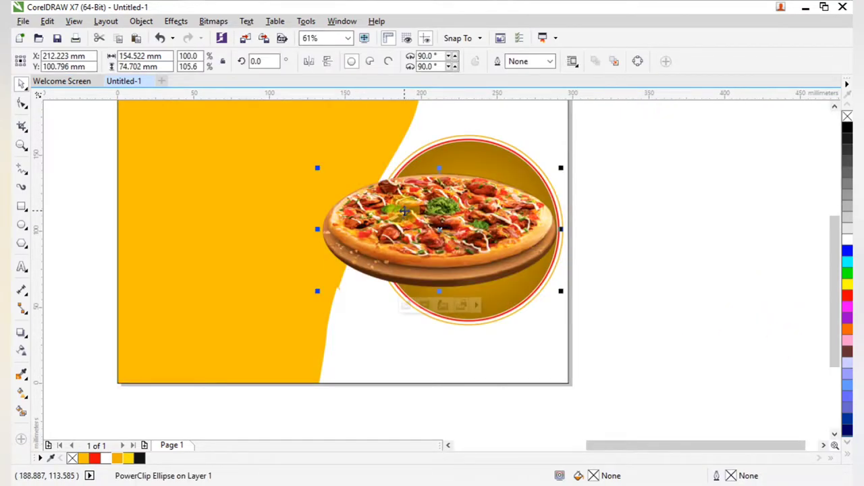
pyautogui.click(24, 337)
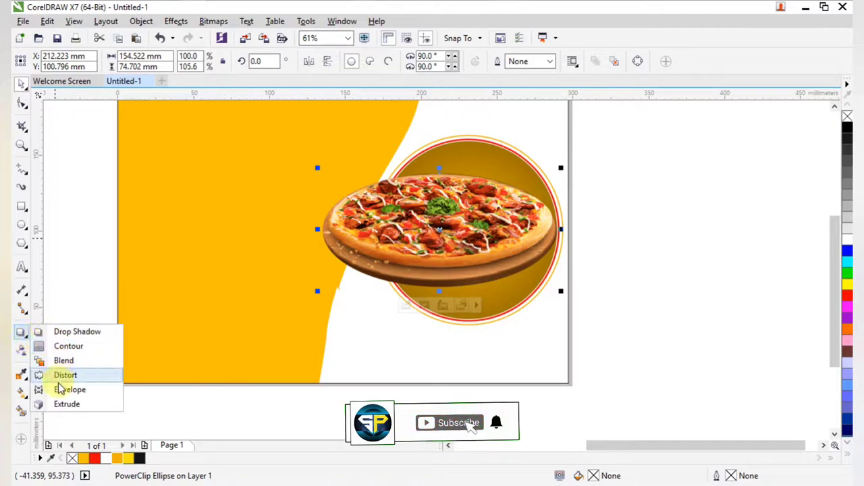
pyautogui.click(73, 335)
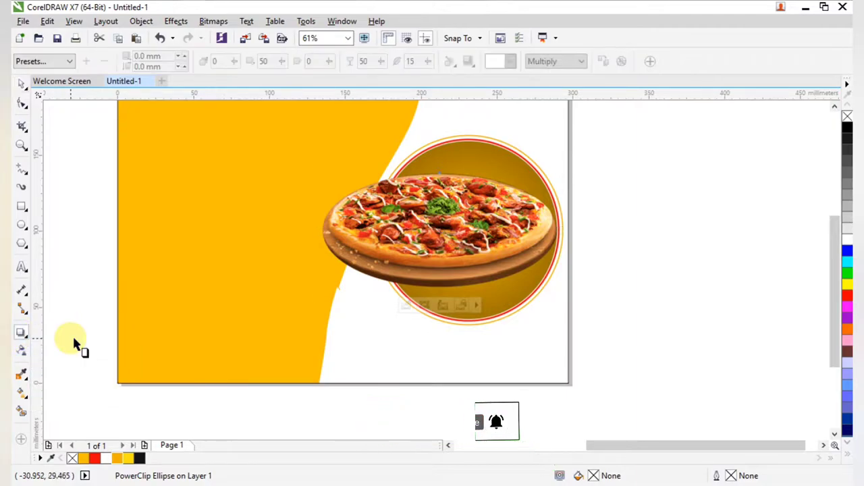
pyautogui.click(46, 63)
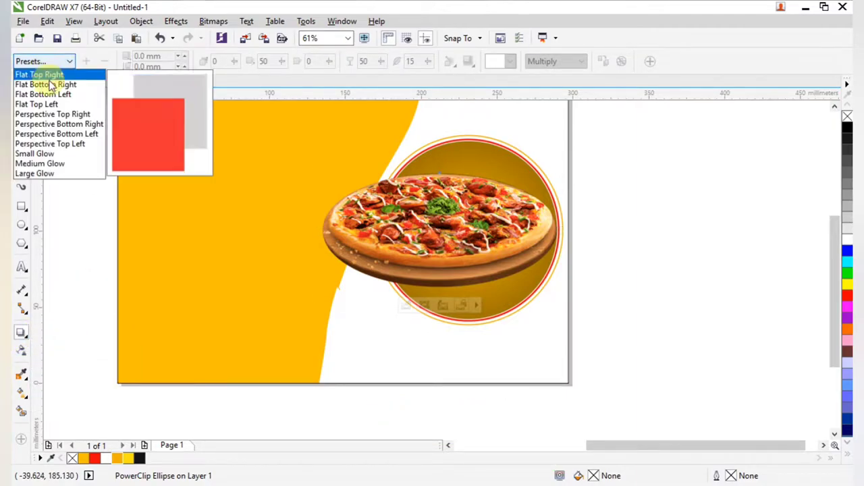
pyautogui.click(39, 155)
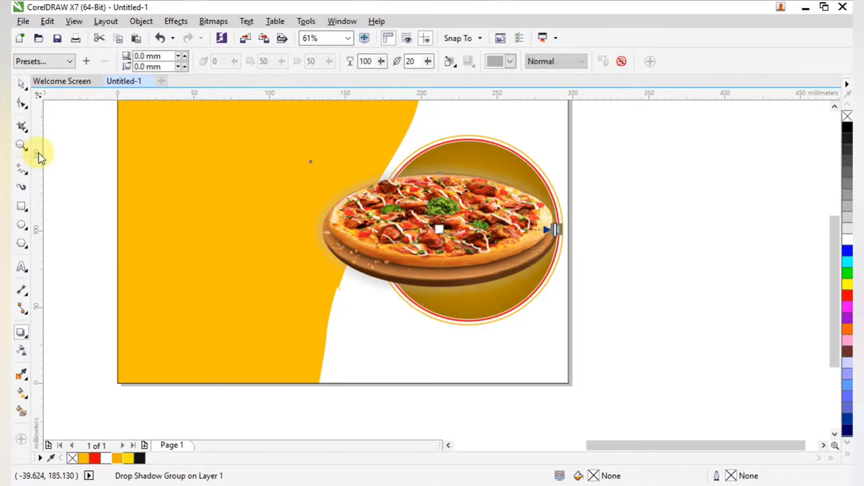
# Set the pizza's shadow colour to black
pyautogui.click(569, 61)
pyautogui.click(499, 64)
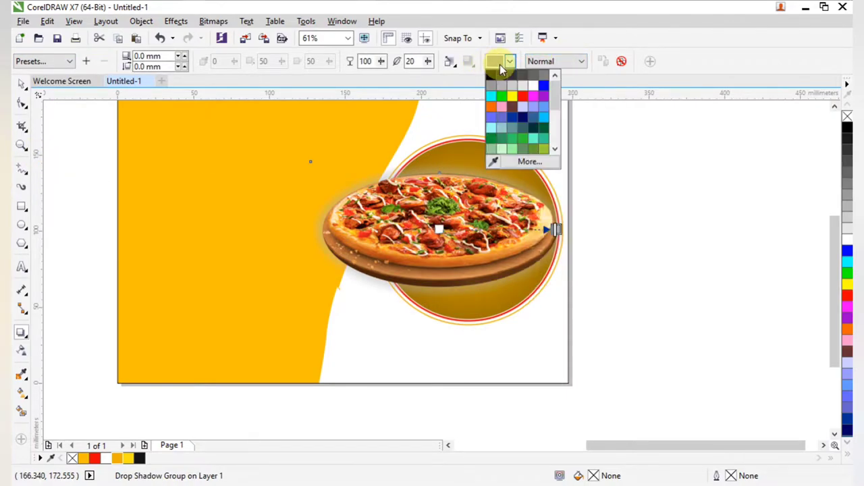
pyautogui.click(491, 75)
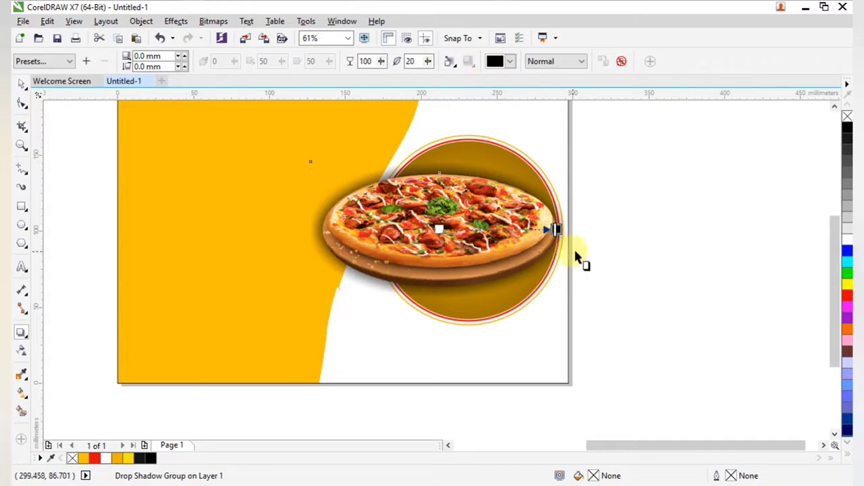
# Lower the pizza shadow's opacity to 34
pyautogui.click(381, 61)
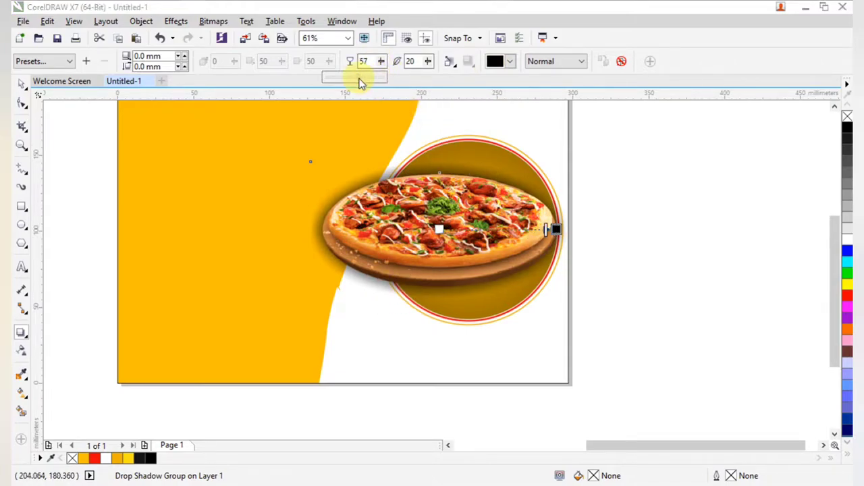
pyautogui.moveTo(360, 82); pyautogui.dragTo(360, 82)
pyautogui.click(380, 61)
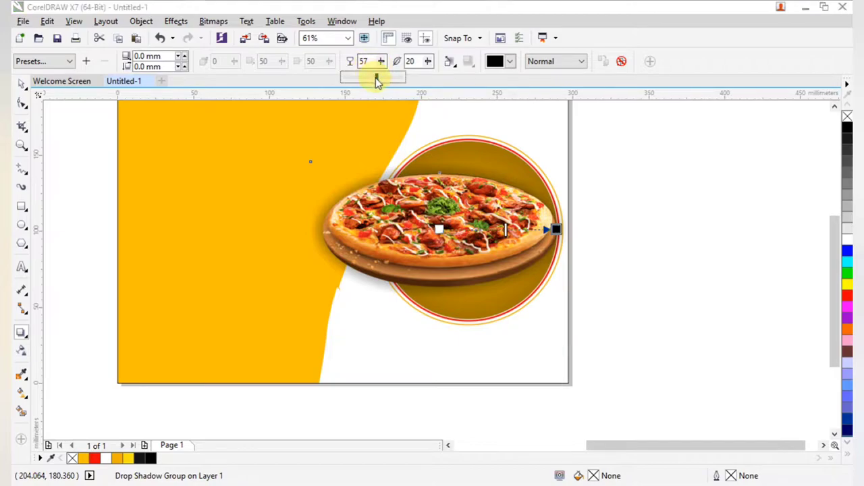
pyautogui.moveTo(364, 81); pyautogui.dragTo(364, 82)
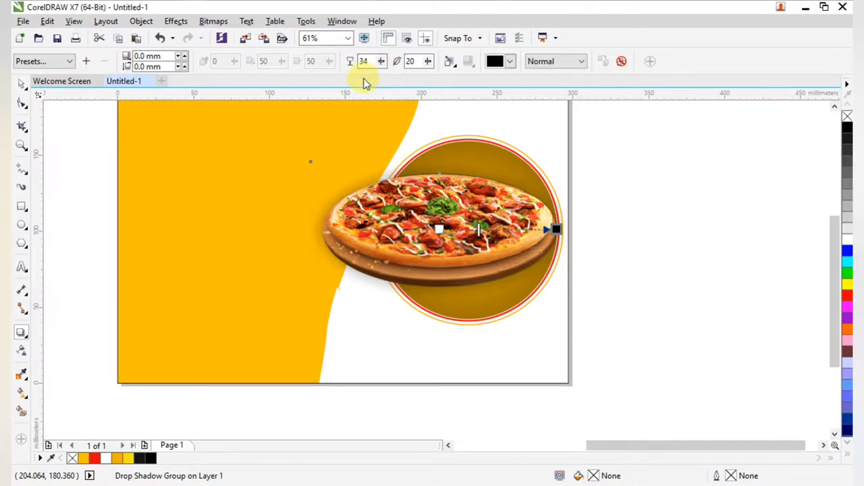
# Place the text THE BEST FOOD IN YOUR COUNTRY along the flyer's upper orange edge and enlarge it to about 182 mm wide
pyautogui.click(20, 85)
pyautogui.click(585, 258)
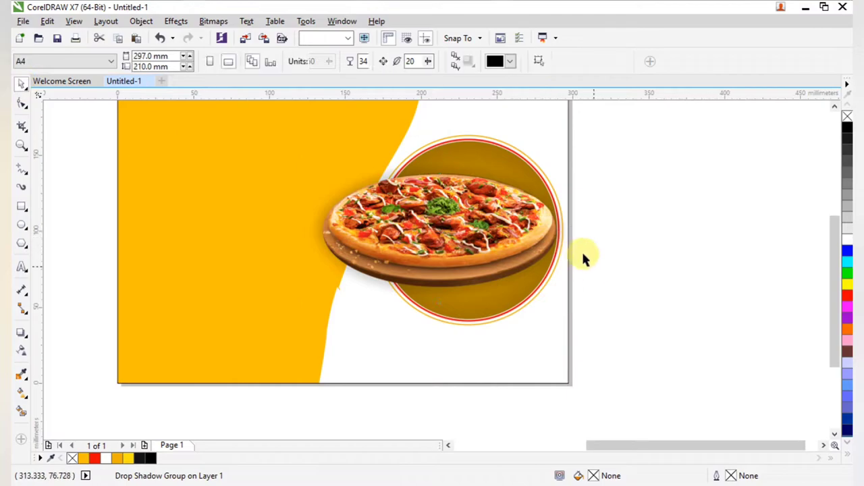
pyautogui.scroll(-1, 586, 252)
pyautogui.press('F2')
pyautogui.moveTo(144, 145); pyautogui.dragTo(546, 332)
pyautogui.scroll(-1, 301, 244)
pyautogui.press('F2')
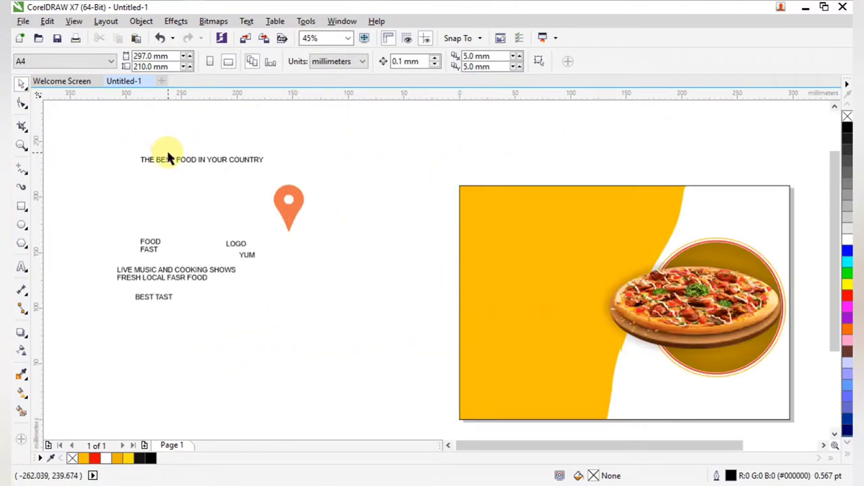
pyautogui.click(202, 162)
pyautogui.moveTo(203, 163); pyautogui.dragTo(532, 194)
pyautogui.moveTo(399, 170); pyautogui.dragTo(699, 281)
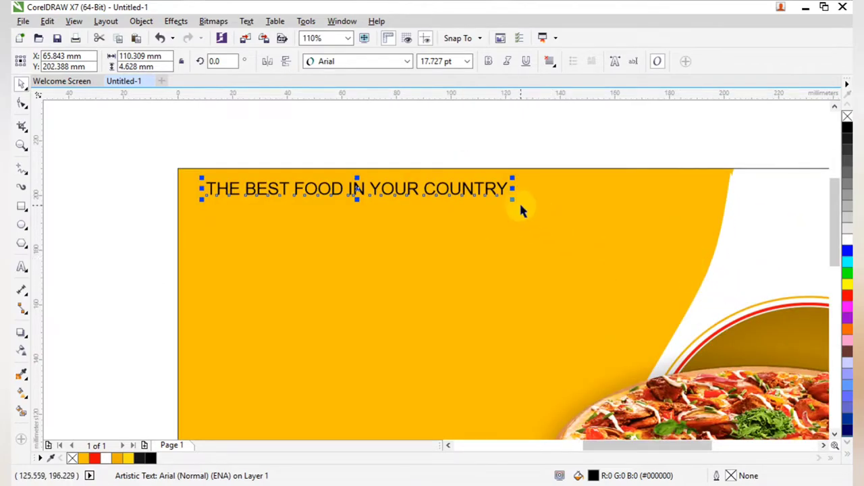
pyautogui.moveTo(513, 199); pyautogui.dragTo(707, 238)
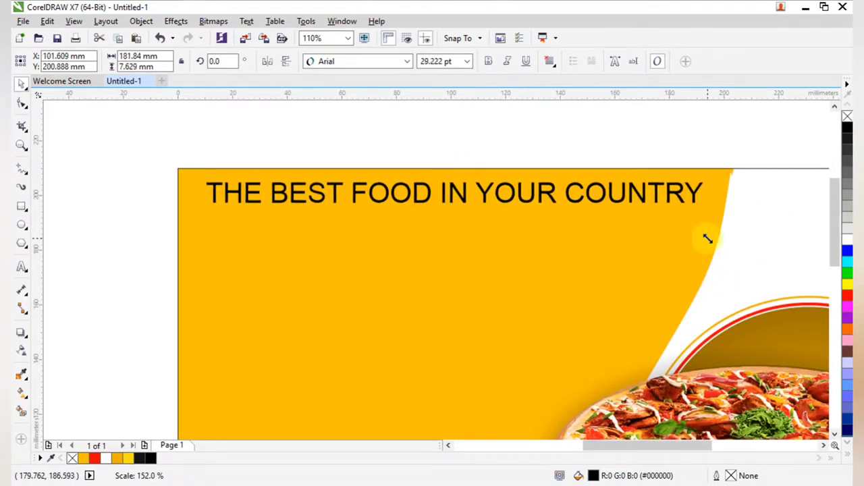
# Set the headline's font to Arial Rounded MT Bold and nudge it slightly up within the orange area
pyautogui.click(406, 61)
pyautogui.moveTo(403, 99)
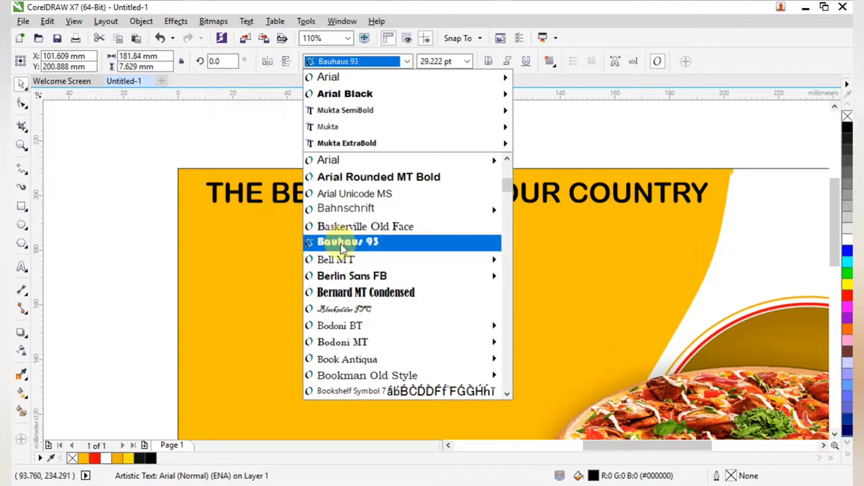
pyautogui.moveTo(347, 278)
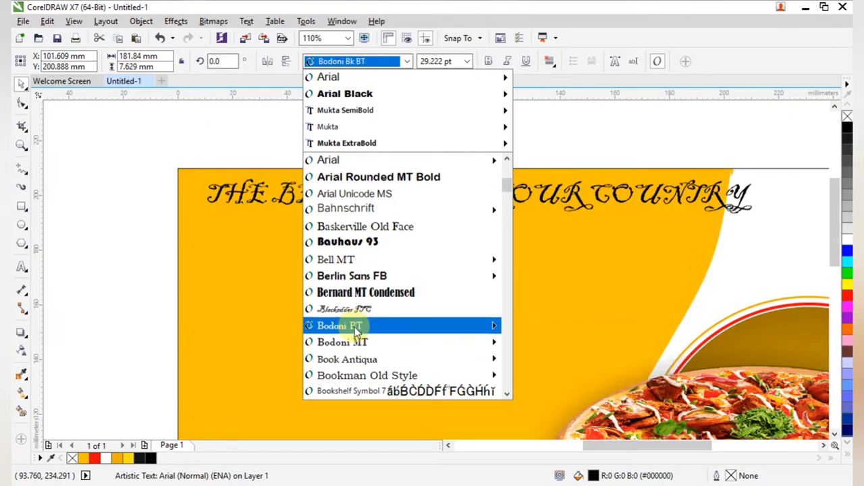
pyautogui.moveTo(356, 330)
pyautogui.moveTo(365, 377)
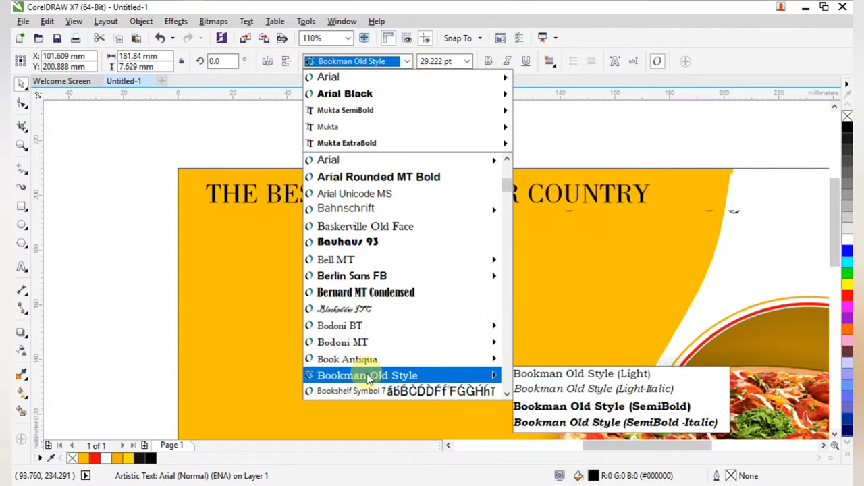
pyautogui.click(366, 178)
pyautogui.moveTo(458, 194); pyautogui.dragTo(452, 191)
pyautogui.click(475, 140)
# Draw a horizontal line about 197 mm long directly beneath the headline
pyautogui.press('F2')
pyautogui.moveTo(164, 151); pyautogui.dragTo(729, 293)
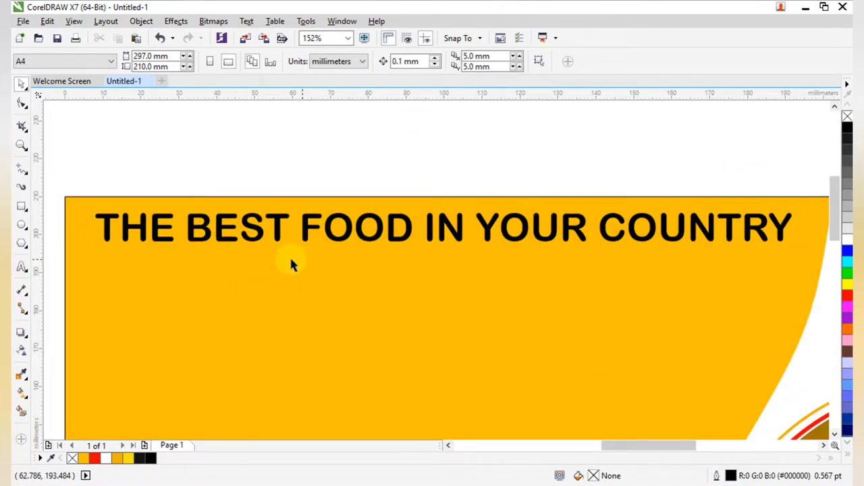
pyautogui.click(27, 179)
pyautogui.click(67, 167)
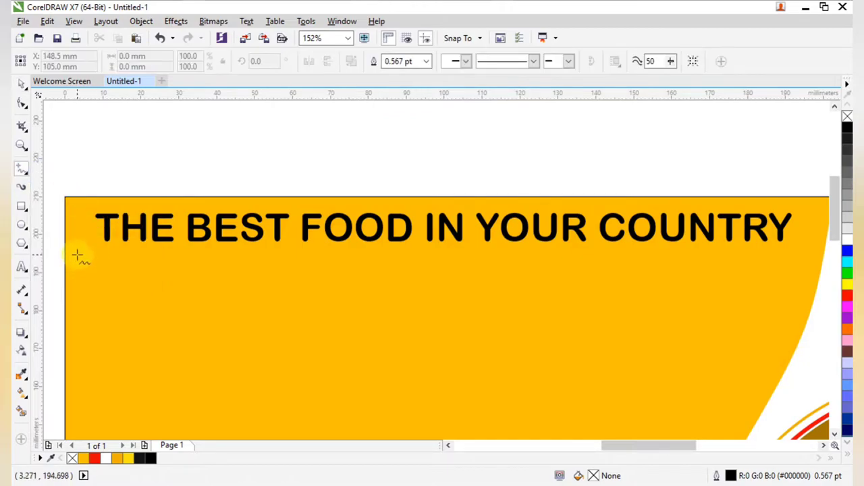
pyautogui.click(72, 252)
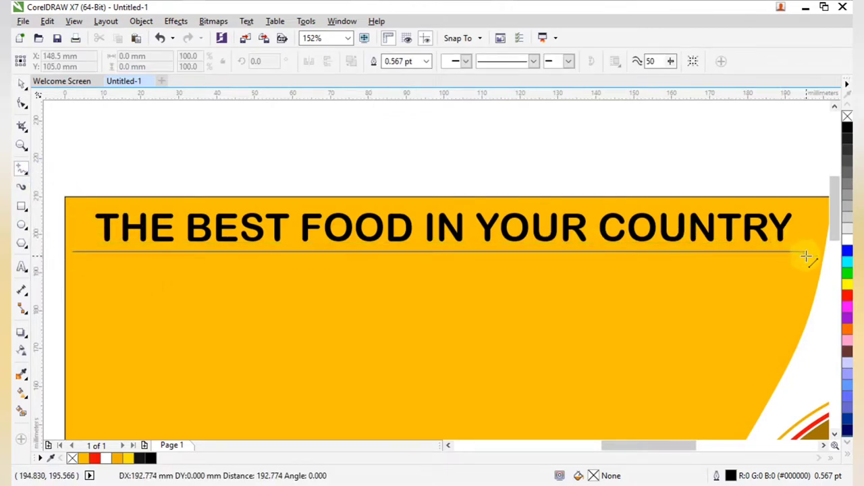
pyautogui.click(755, 249)
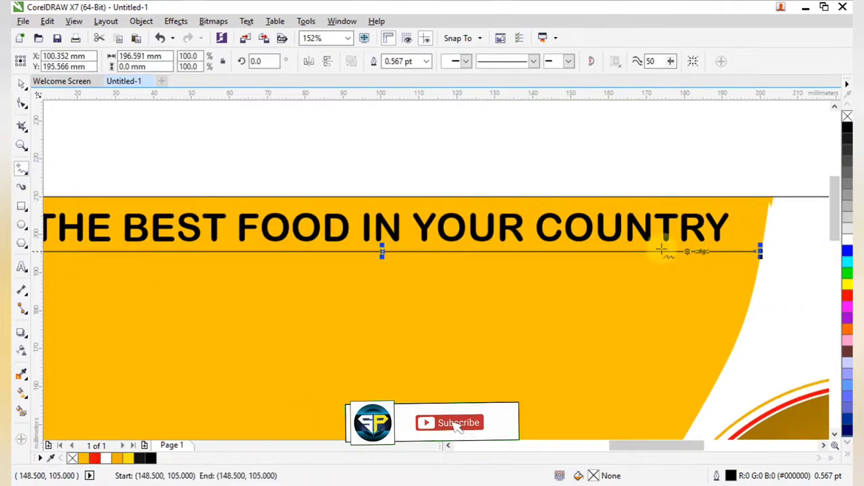
# Duplicate the line about 2 mm below itself and repeat the copy to make three parallel lines
pyautogui.scroll(-1, 487, 250)
pyautogui.press('F2')
pyautogui.moveTo(227, 239); pyautogui.dragTo(569, 303)
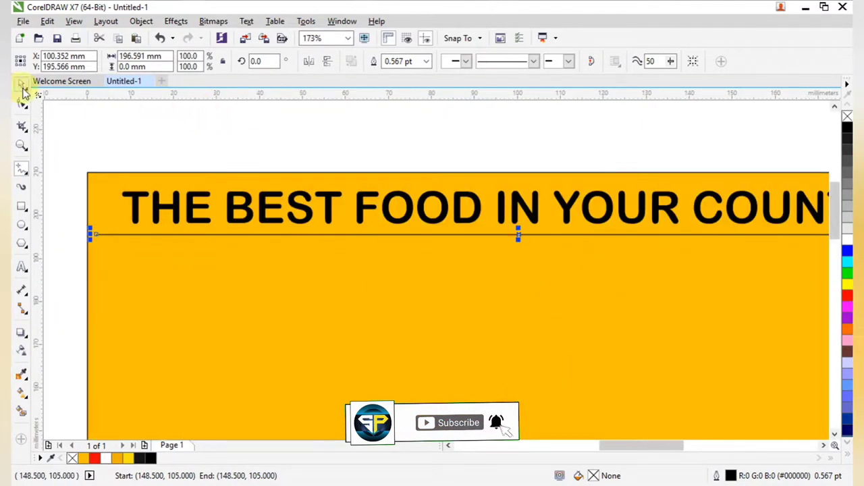
pyautogui.click(22, 84)
pyautogui.click(341, 119)
pyautogui.click(560, 235)
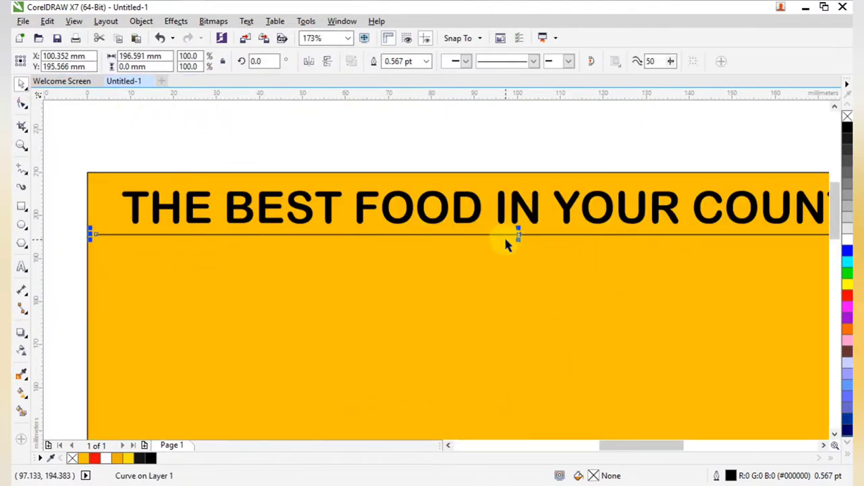
pyautogui.moveTo(517, 235); pyautogui.dragTo(519, 243)
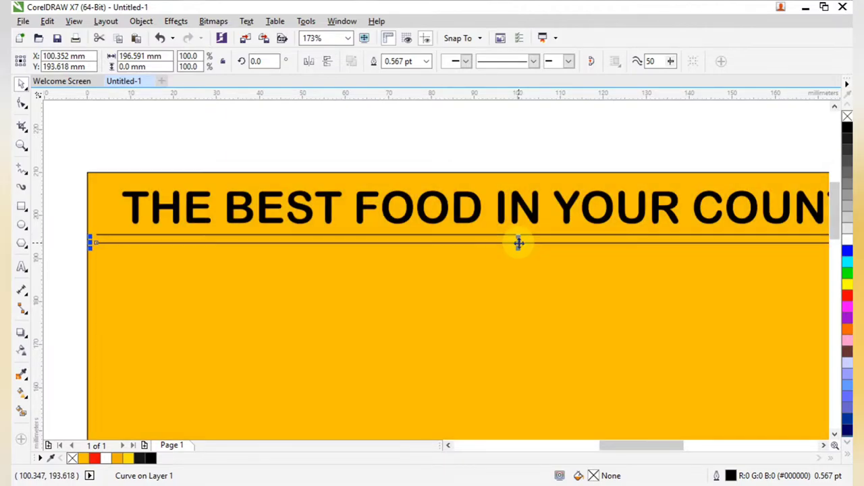
pyautogui.hotkey('ctrl', 'r')
pyautogui.click(511, 160)
# Shorten the middle of the three lines symmetrically at both ends
pyautogui.scroll(-4, 378, 208)
pyautogui.press('F2')
pyautogui.moveTo(212, 174); pyautogui.dragTo(555, 259)
pyautogui.moveTo(141, 218); pyautogui.dragTo(781, 314)
pyautogui.moveTo(114, 225); pyautogui.dragTo(678, 316)
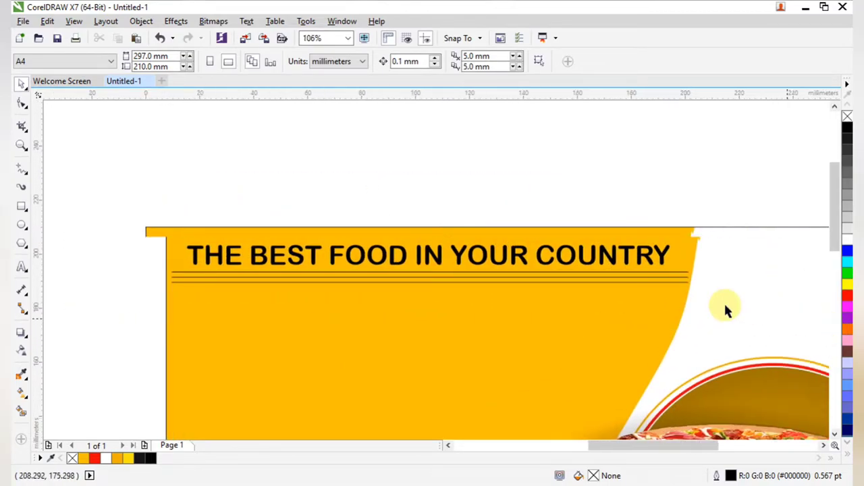
pyautogui.click(622, 276)
pyautogui.moveTo(687, 271); pyautogui.dragTo(639, 271)
pyautogui.click(367, 208)
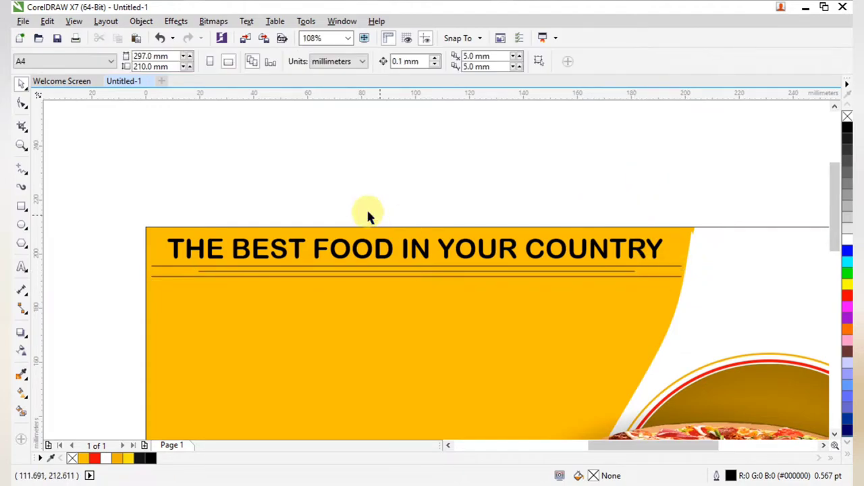
# Move the FOOD FAST text onto the orange area below the lines and enlarge it to about 71 mm wide
pyautogui.scroll(-2, 308, 211)
pyautogui.press('F2')
pyautogui.moveTo(65, 202); pyautogui.dragTo(379, 293)
pyautogui.scroll(-3, 338, 260)
pyautogui.press('F2')
pyautogui.moveTo(116, 200); pyautogui.dragTo(515, 360)
pyautogui.press('F2')
pyautogui.moveTo(272, 159); pyautogui.dragTo(703, 343)
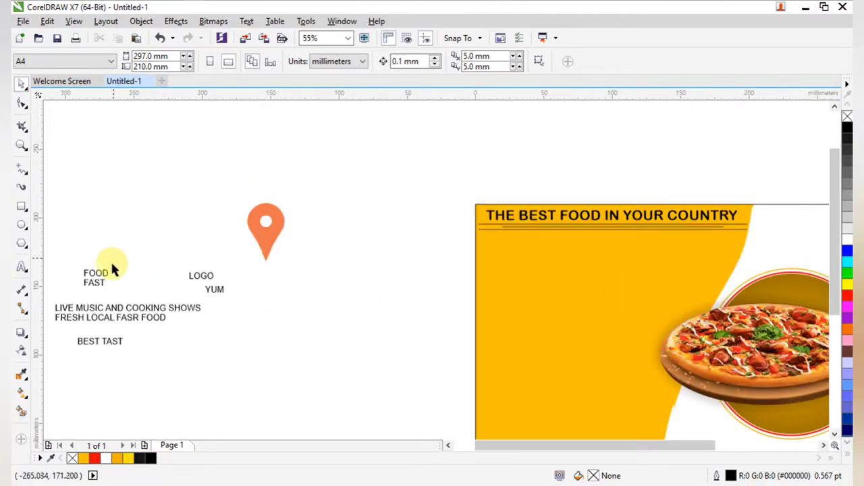
pyautogui.moveTo(93, 288); pyautogui.dragTo(534, 271)
pyautogui.press('z')
pyautogui.moveTo(413, 194); pyautogui.dragTo(691, 413)
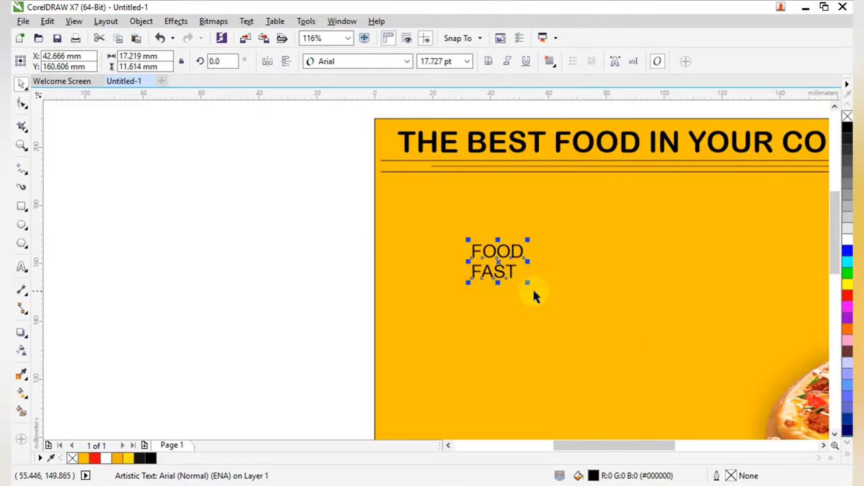
pyautogui.moveTo(526, 283); pyautogui.dragTo(604, 354)
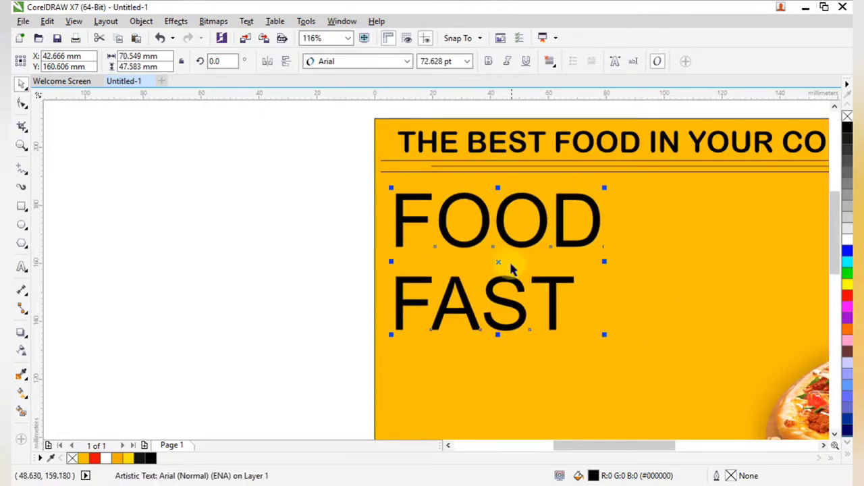
pyautogui.moveTo(517, 289); pyautogui.dragTo(560, 289)
# Break the FOOD FAST text into separate lines and delete the initial F from FOOD
pyautogui.click(318, 237)
pyautogui.click(516, 248)
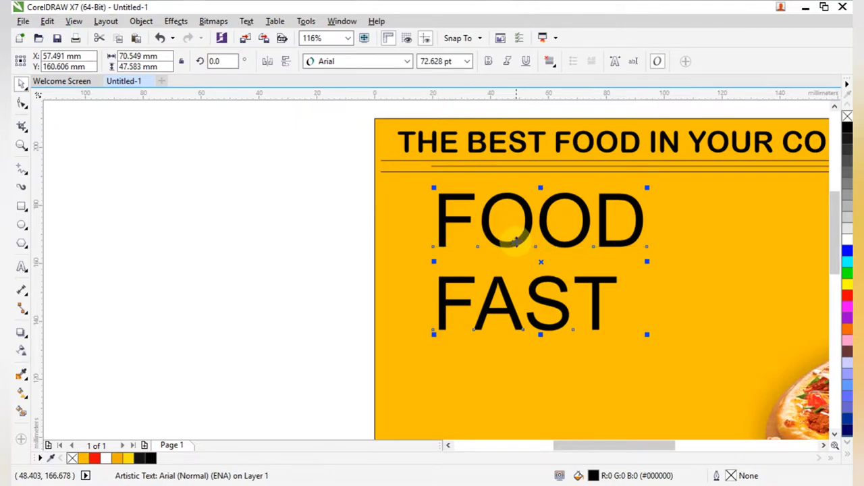
pyautogui.click(329, 239)
pyautogui.doubleClick(473, 229)
pyautogui.moveTo(468, 218); pyautogui.dragTo(337, 218)
pyautogui.press('Delete')
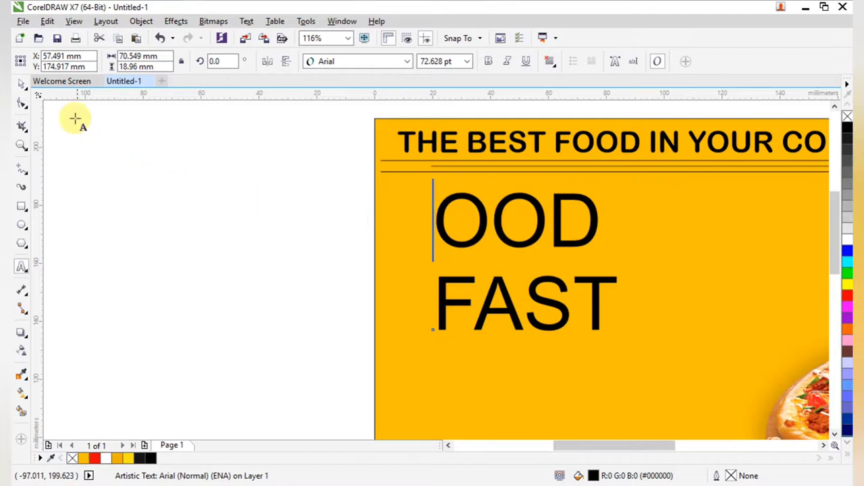
pyautogui.click(32, 84)
pyautogui.click(126, 85)
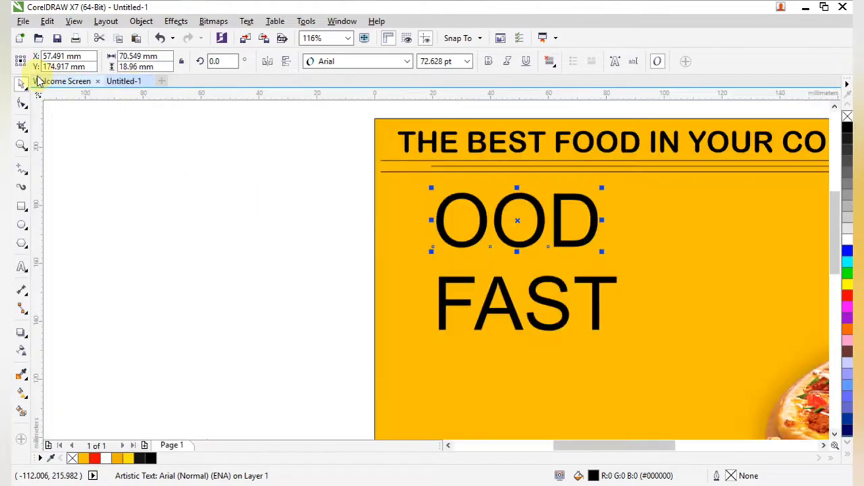
pyautogui.click(359, 221)
# Split the word FAST after its F so that AST sits on its own line
pyautogui.scroll(-2, 359, 221)
pyautogui.press('F2')
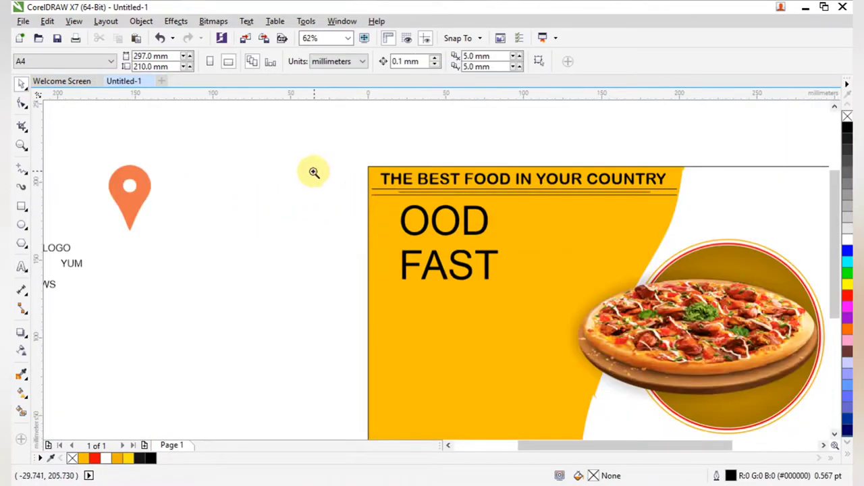
pyautogui.moveTo(312, 171); pyautogui.dragTo(643, 355)
pyautogui.doubleClick(329, 270)
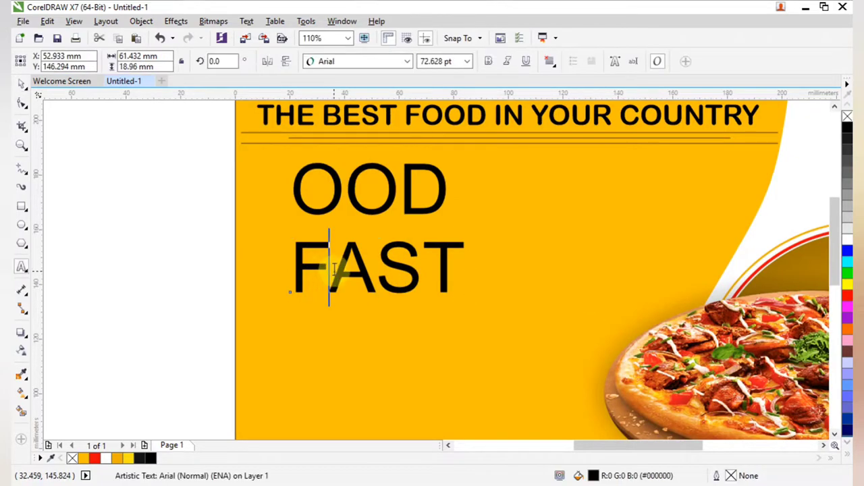
pyautogui.press('Return')
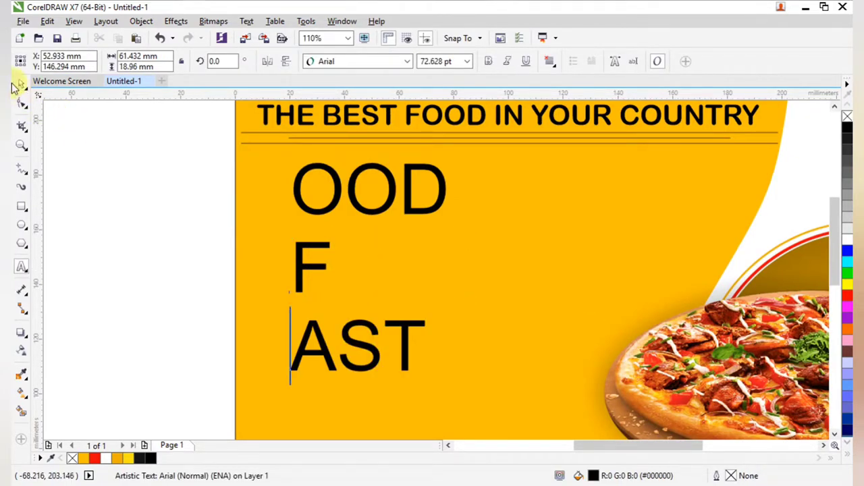
pyautogui.click(232, 222)
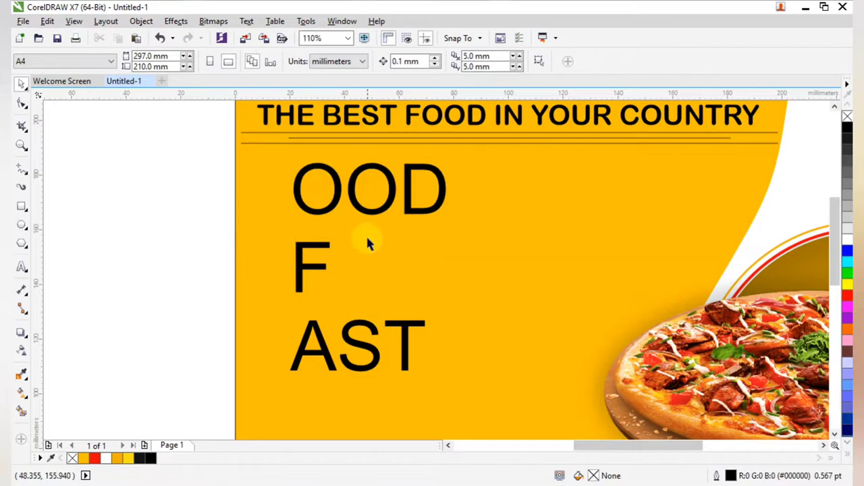
# Move AST and OOD to the right of the separate F and enlarge the F to about 48 by 71 mm
pyautogui.scroll(-3, 366, 236)
pyautogui.scroll(3, 418, 333)
pyautogui.moveTo(436, 332); pyautogui.dragTo(548, 284)
pyautogui.moveTo(486, 193); pyautogui.dragTo(580, 208)
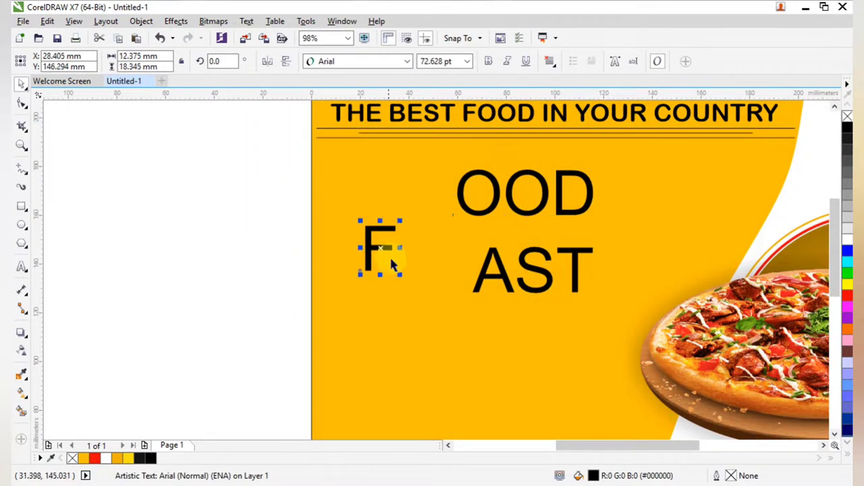
pyautogui.moveTo(399, 277); pyautogui.dragTo(452, 342)
# Try the Arial Rounded MT Bold and Bauhaus 93 fonts on the large F
pyautogui.click(358, 62)
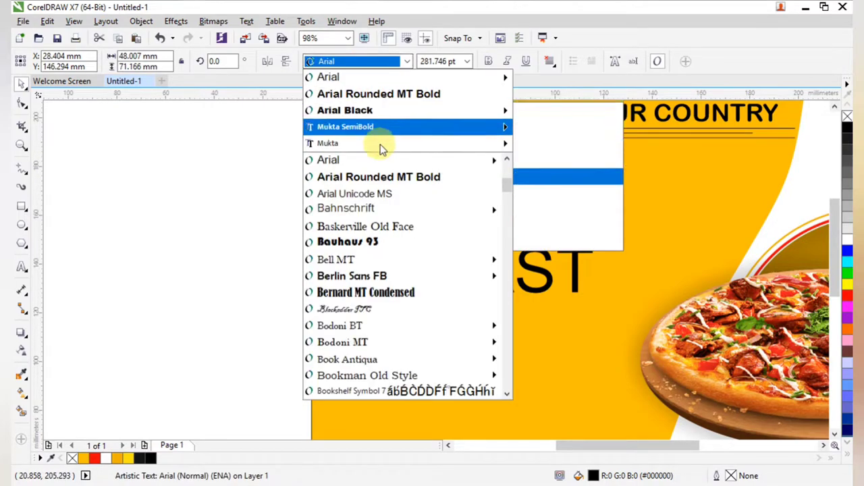
pyautogui.click(380, 175)
pyautogui.scroll(-3, 346, 165)
pyautogui.scroll(4, 412, 195)
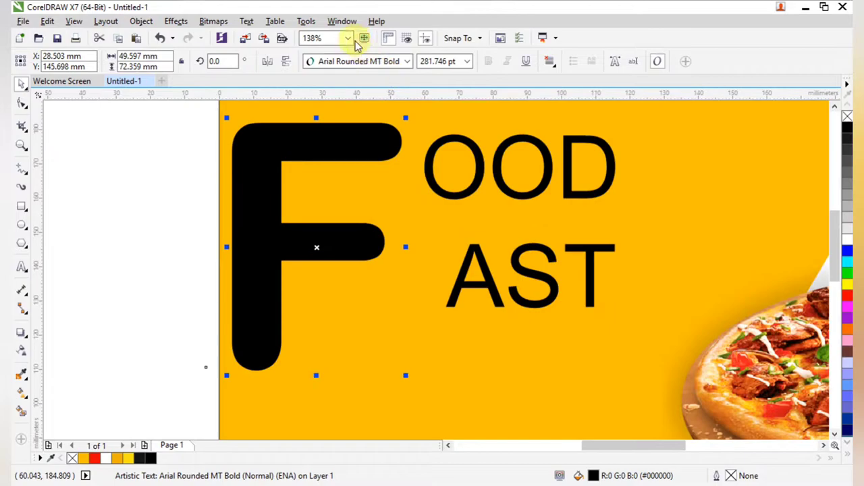
pyautogui.click(351, 62)
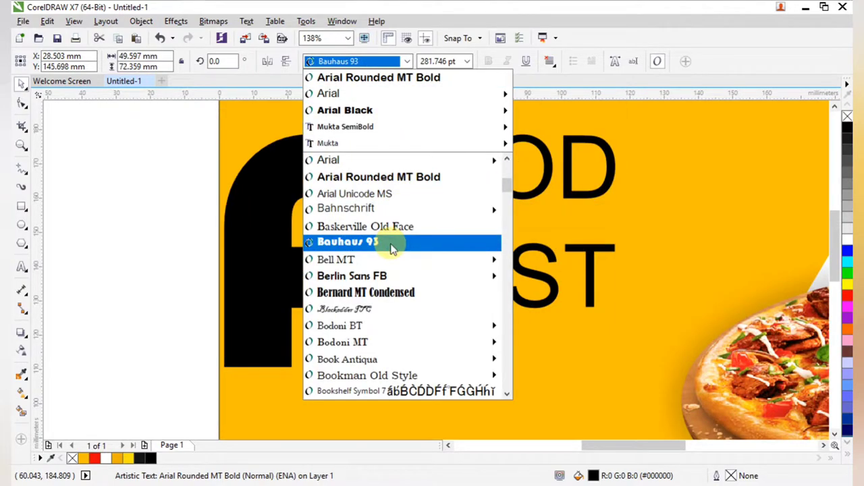
pyautogui.click(392, 247)
# Change the large F's font to Broadway and check how it fits beside OOD and AST
pyautogui.click(378, 59)
pyautogui.scroll(-5, 402, 202)
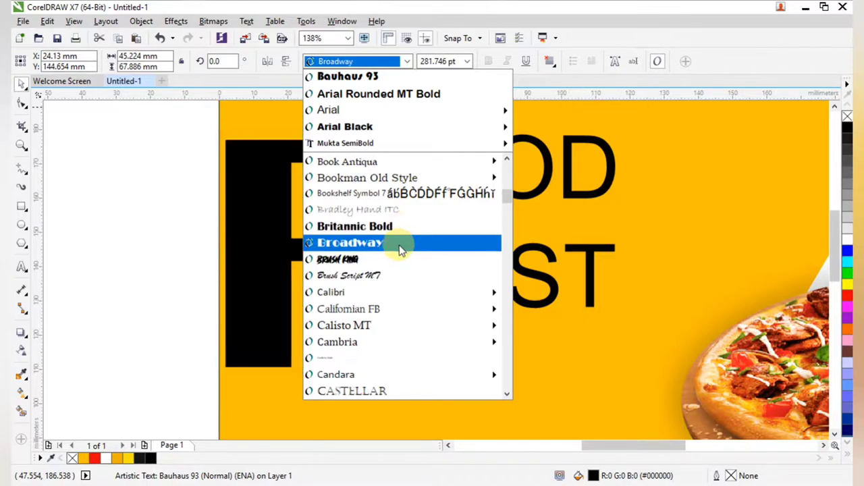
pyautogui.click(400, 243)
pyautogui.scroll(-3, 409, 222)
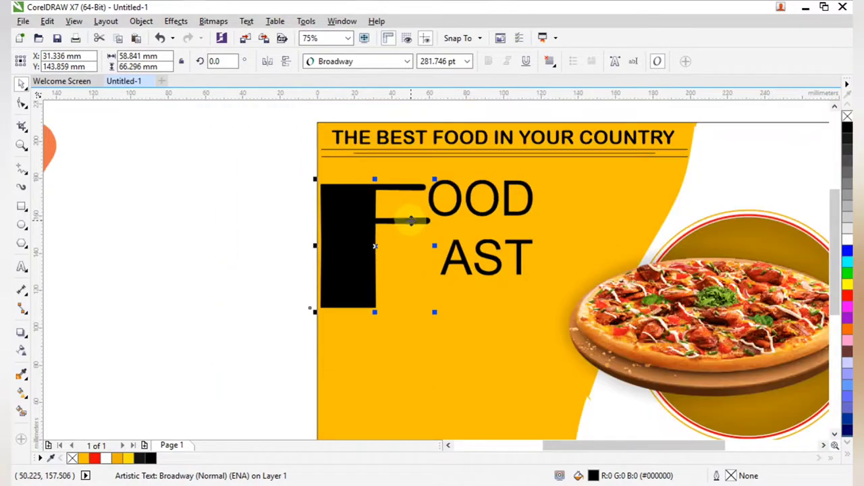
# Preview fonts from Calibri to Futura BT on the large F and apply French Script MT
pyautogui.scroll(4, 397, 109)
pyautogui.click(395, 61)
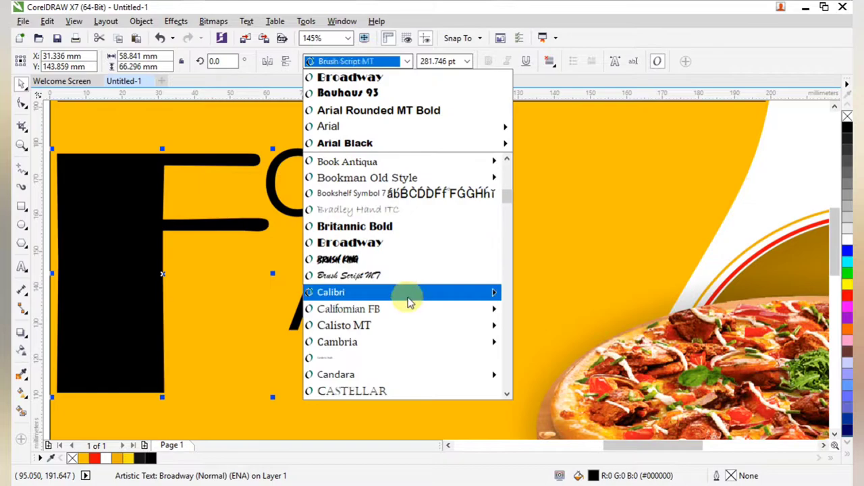
pyautogui.moveTo(407, 306)
pyautogui.scroll(-5, 408, 307)
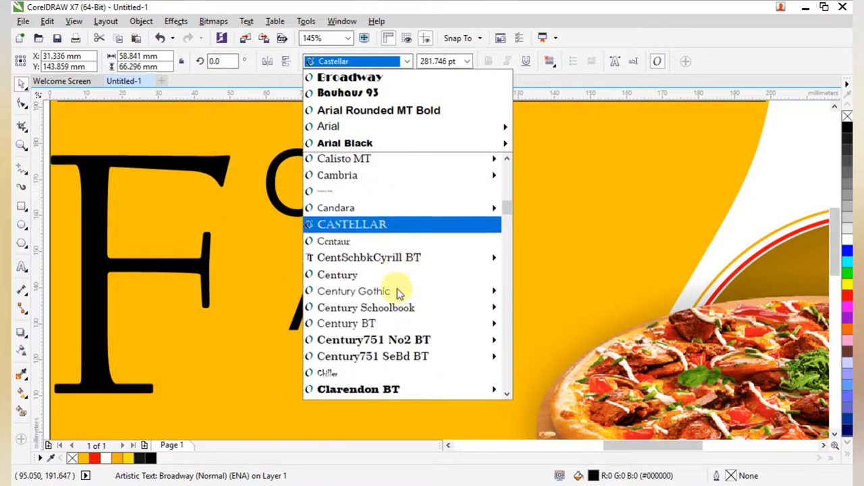
pyautogui.moveTo(401, 215)
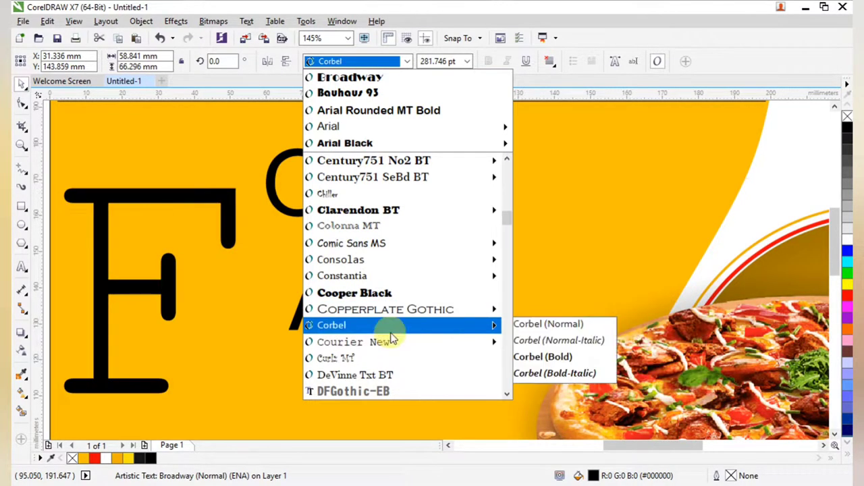
pyautogui.scroll(-2, 391, 321)
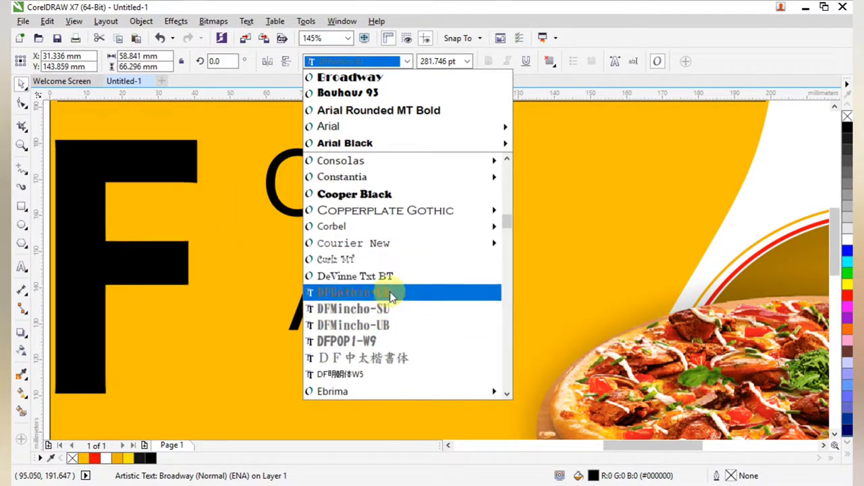
pyautogui.scroll(-2, 390, 297)
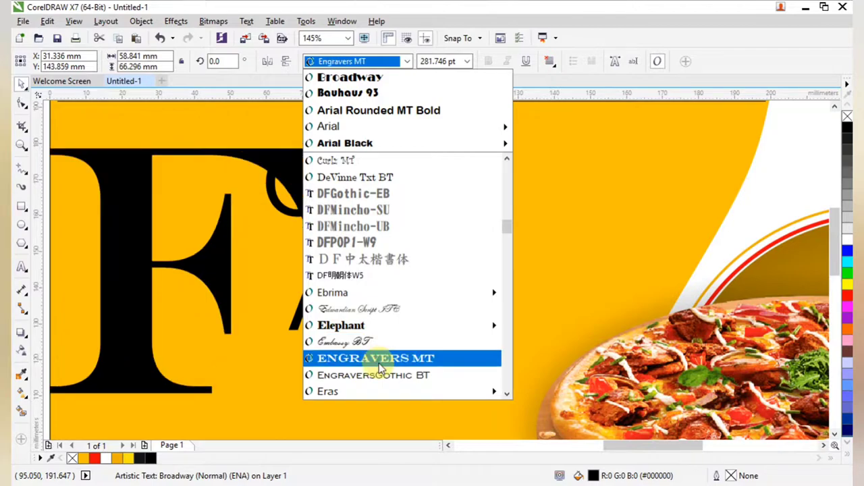
pyautogui.scroll(-1, 381, 368)
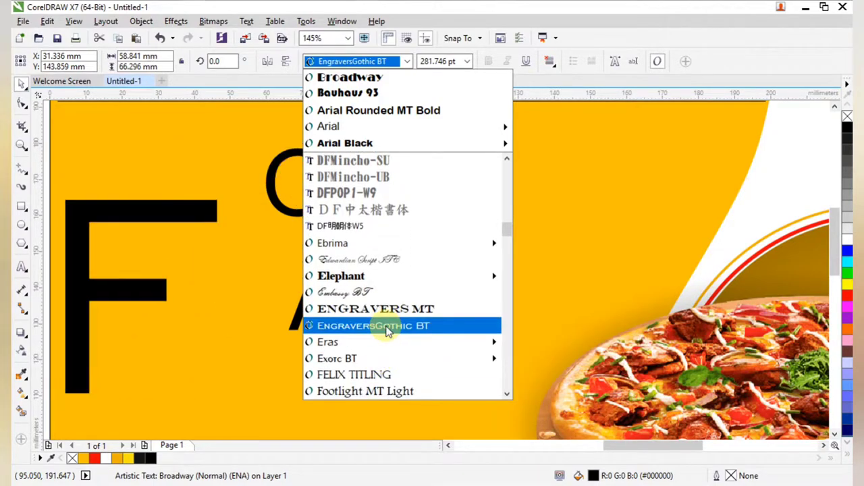
pyautogui.moveTo(388, 368)
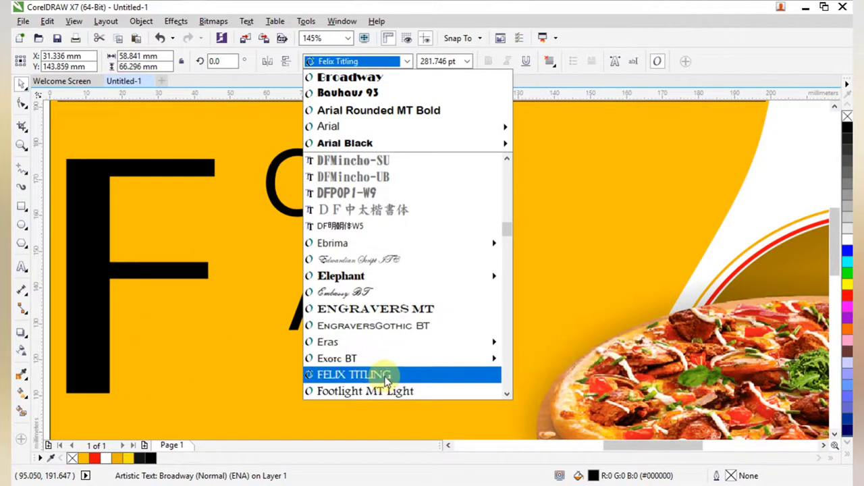
pyautogui.scroll(-2, 385, 391)
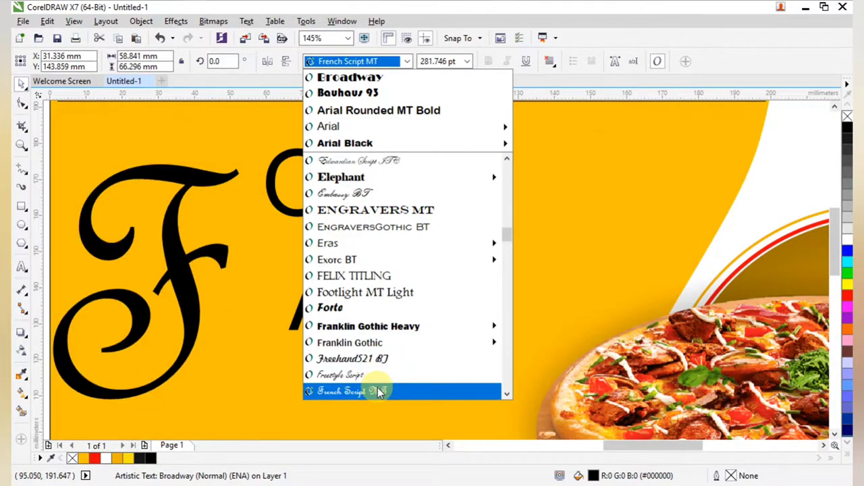
pyautogui.scroll(-1, 376, 372)
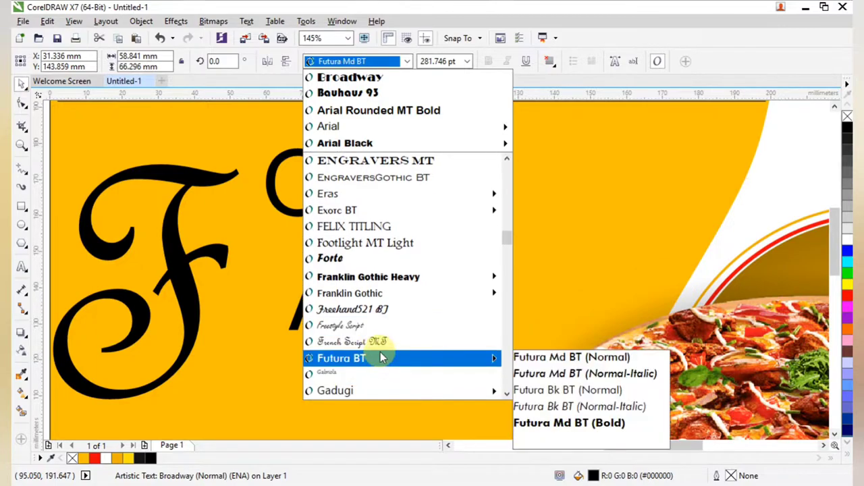
pyautogui.click(379, 341)
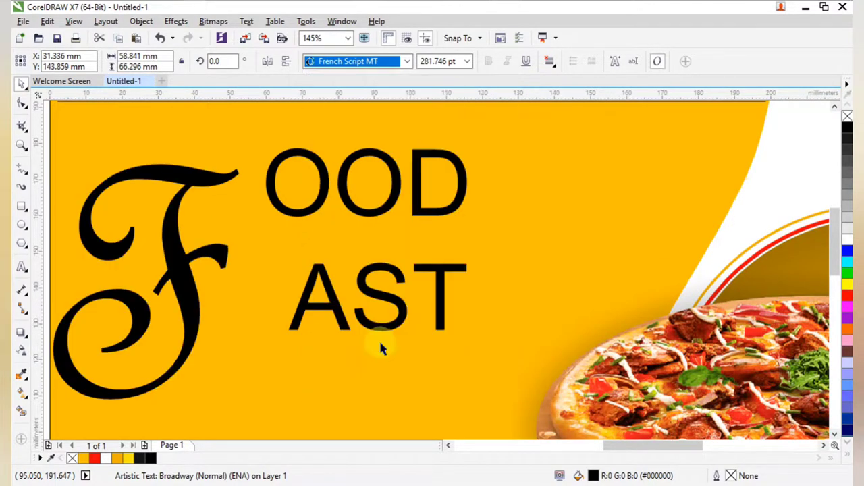
# Enlarge the script F to about 74 by 93 mm and position it so its strokes meet OOD and AST
pyautogui.scroll(-2, 206, 227)
pyautogui.press('F2')
pyautogui.moveTo(126, 174); pyautogui.dragTo(426, 424)
pyautogui.moveTo(417, 312); pyautogui.dragTo(505, 382)
pyautogui.moveTo(412, 280); pyautogui.dragTo(425, 243)
pyautogui.click(243, 191)
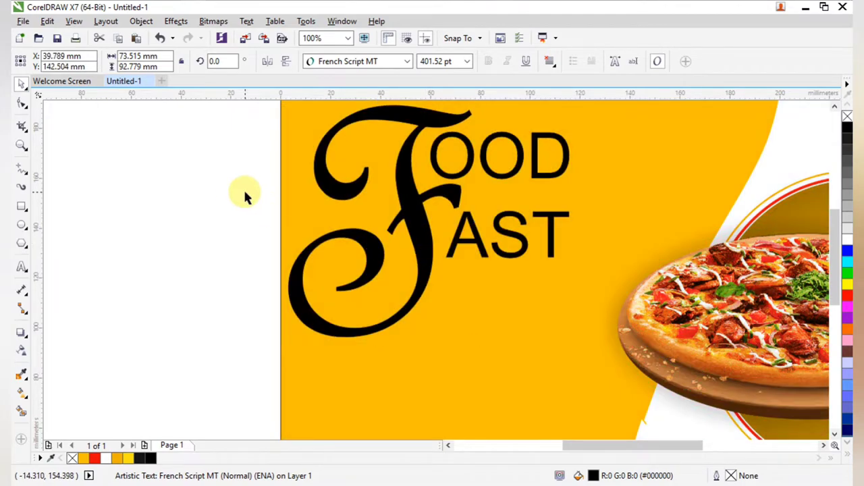
pyautogui.scroll(-1, 258, 194)
pyautogui.press('F2')
pyautogui.moveTo(230, 138); pyautogui.dragTo(469, 300)
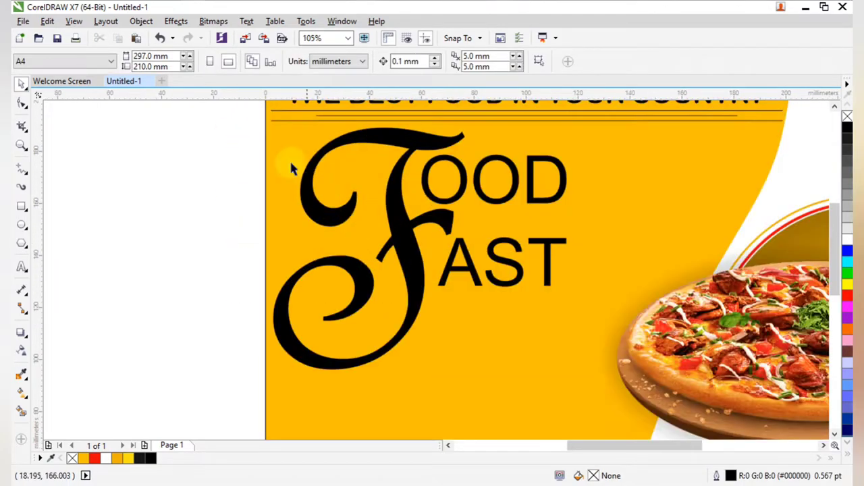
pyautogui.moveTo(321, 203); pyautogui.dragTo(640, 359)
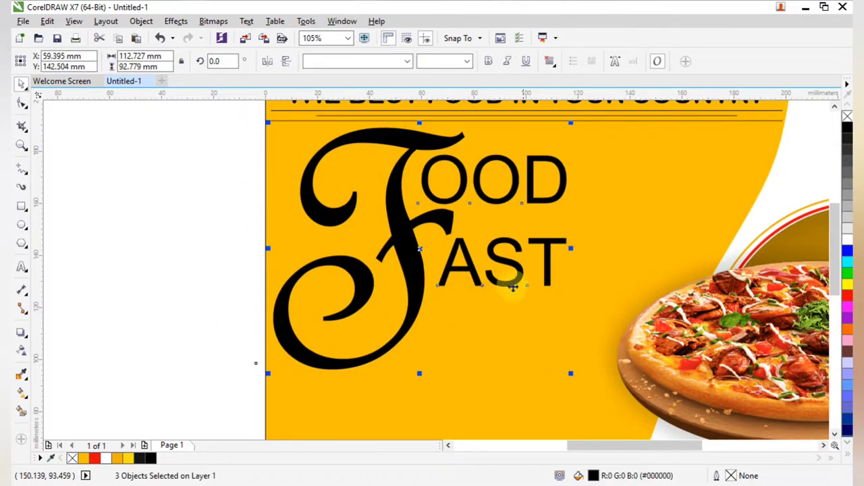
pyautogui.click(422, 252)
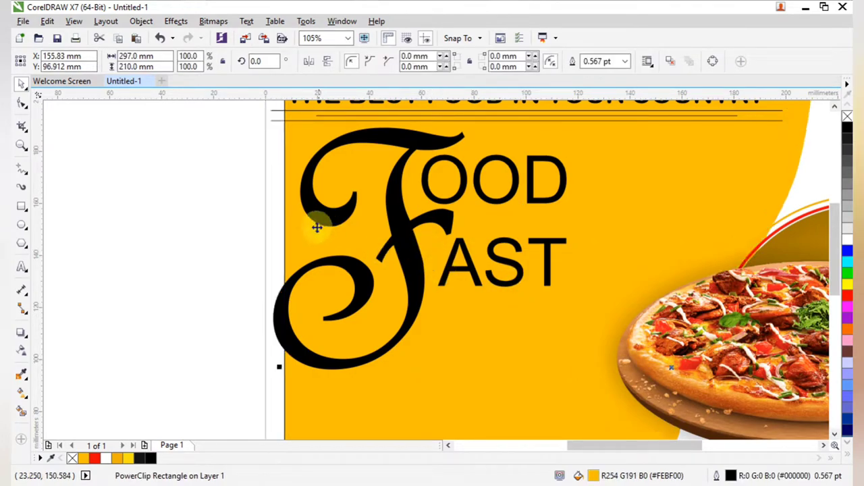
pyautogui.click(193, 141)
# Move the large F, OOD and AST together about 6 mm right and 6 mm down on the orange background
pyautogui.moveTo(635, 376); pyautogui.dragTo(636, 379)
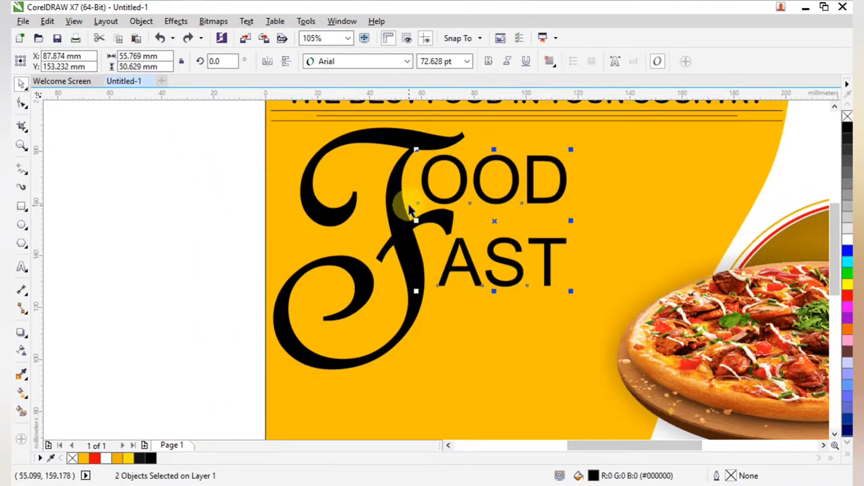
pyautogui.keyDown('shift'); pyautogui.click(424, 233); pyautogui.keyUp('shift')
pyautogui.moveTo(419, 251); pyautogui.dragTo(435, 268)
pyautogui.click(216, 186)
# Align the left edges of OOD and AST
pyautogui.press('F3')
pyautogui.press('F2')
pyautogui.moveTo(316, 175); pyautogui.dragTo(485, 284)
pyautogui.moveTo(353, 148); pyautogui.dragTo(700, 314)
pyautogui.click(573, 244)
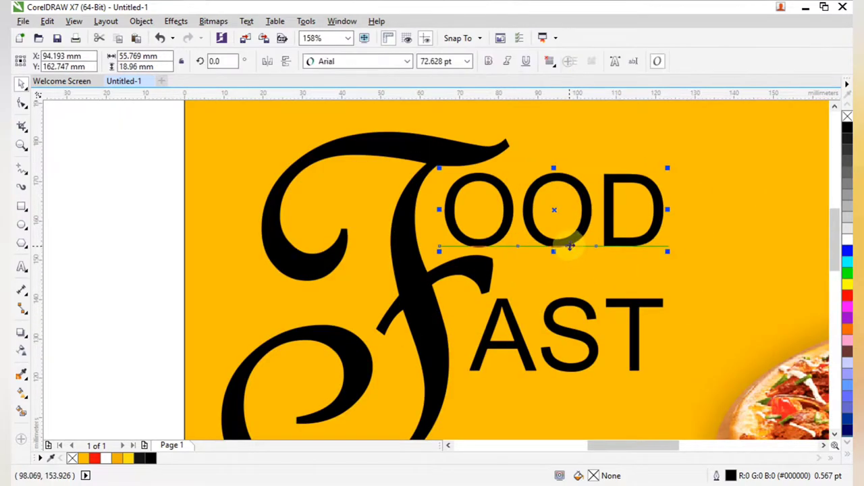
pyautogui.keyDown('shift'); pyautogui.click(628, 312); pyautogui.keyUp('shift')
pyautogui.press('l')
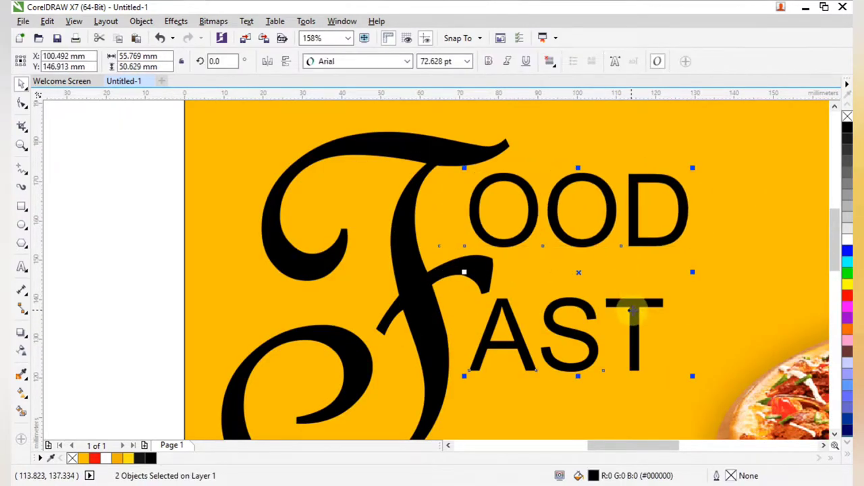
# Move OOD and AST about 7 mm right and lower OOD about 7 mm to sit closer to AST
pyautogui.moveTo(580, 274); pyautogui.dragTo(606, 275)
pyautogui.click(128, 215)
pyautogui.moveTo(525, 248); pyautogui.dragTo(529, 278)
pyautogui.moveTo(525, 270); pyautogui.dragTo(525, 268)
pyautogui.click(108, 147)
# Fill OOD and AST with white and the large F with red
pyautogui.scroll(-2, 291, 157)
pyautogui.moveTo(273, 192); pyautogui.dragTo(619, 299)
pyautogui.moveTo(520, 299); pyautogui.dragTo(664, 348)
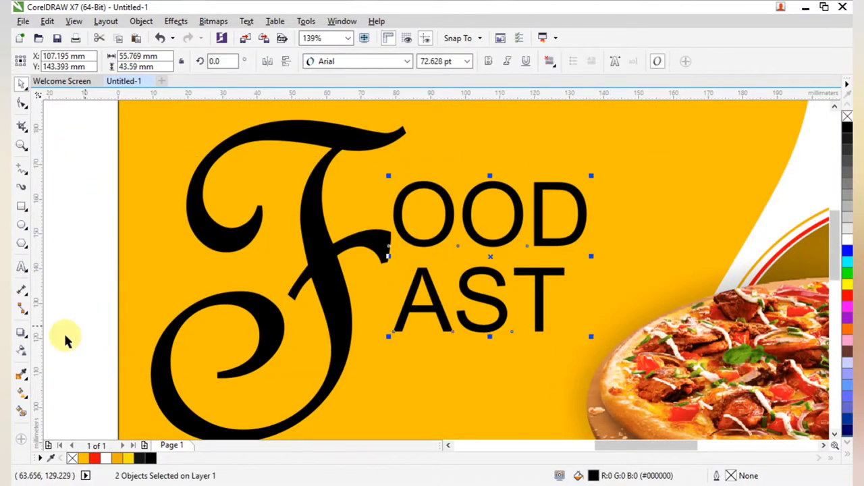
pyautogui.click(106, 459)
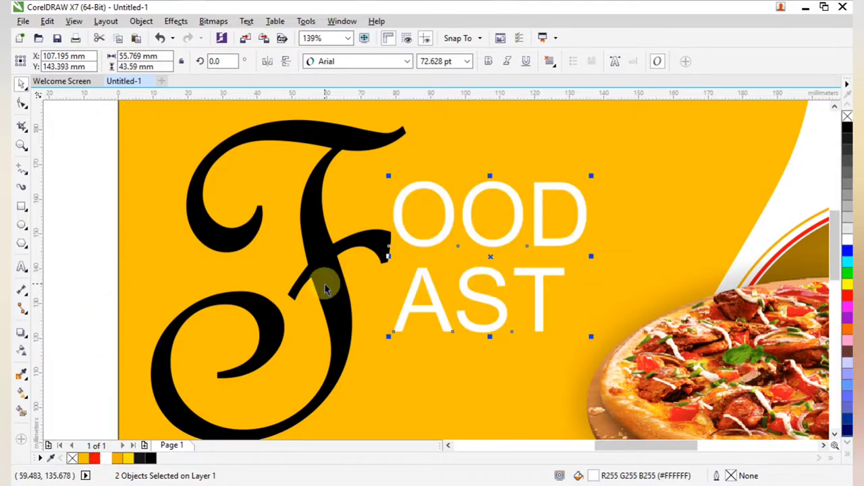
pyautogui.click(290, 287)
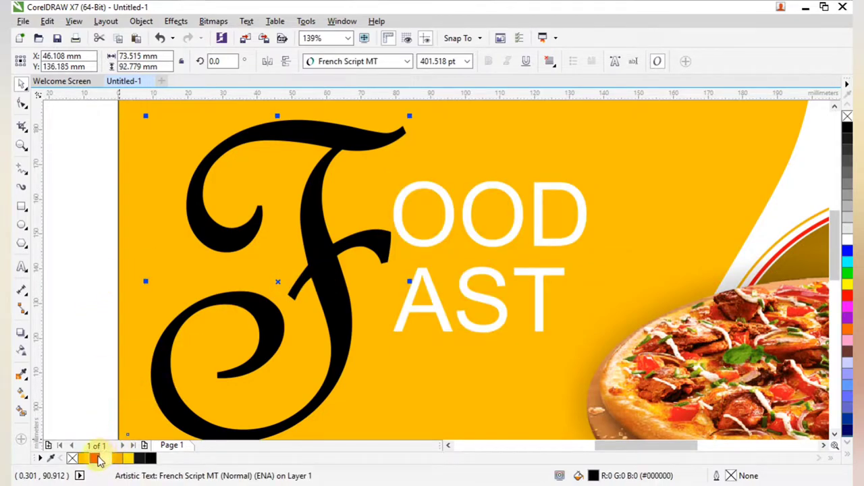
pyautogui.click(98, 459)
pyautogui.click(106, 230)
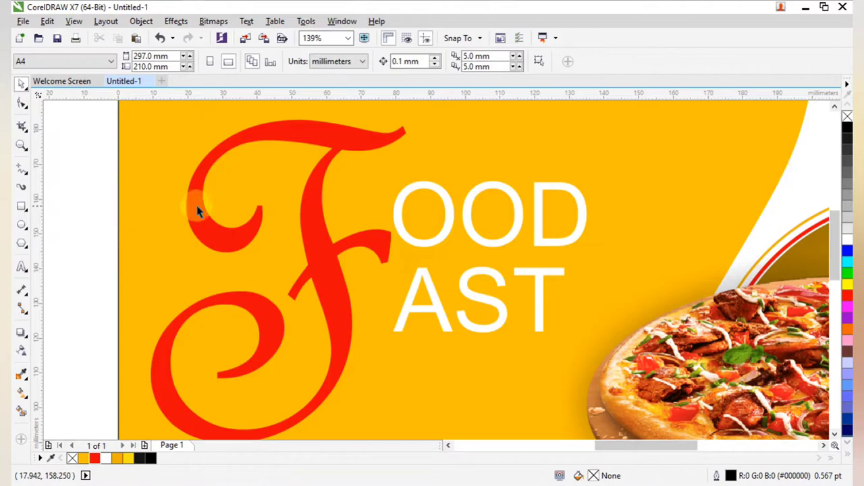
# Group OOD and AST
pyautogui.scroll(-1, 194, 205)
pyautogui.press('F2')
pyautogui.moveTo(128, 131); pyautogui.dragTo(451, 352)
pyautogui.press('F2')
pyautogui.moveTo(149, 195); pyautogui.dragTo(733, 322)
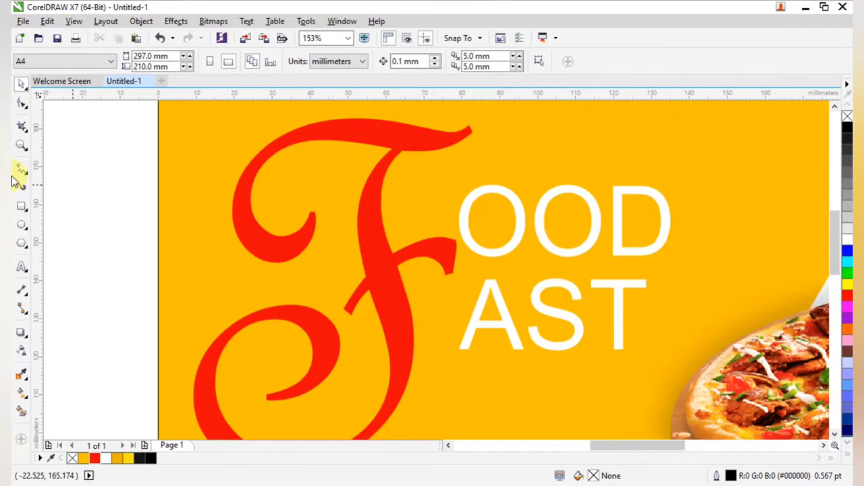
pyautogui.click(500, 255)
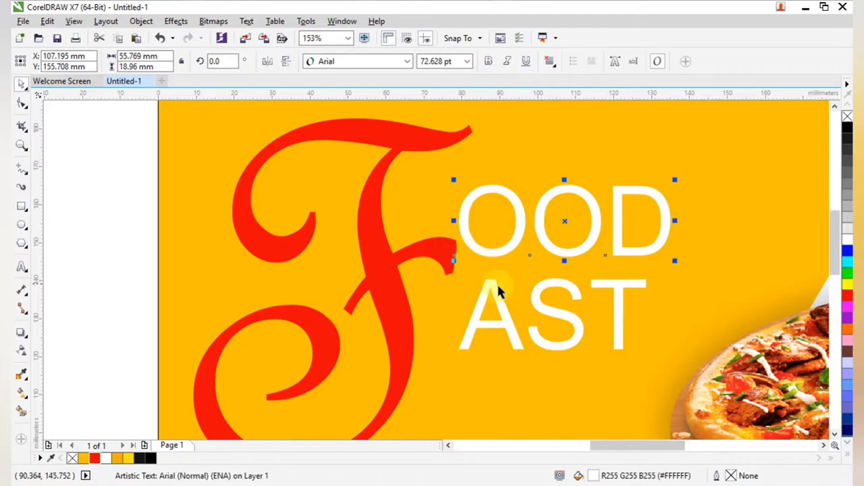
pyautogui.keyDown('shift'); pyautogui.click(500, 297); pyautogui.keyUp('shift')
pyautogui.hotkey('ctrl', 'g')
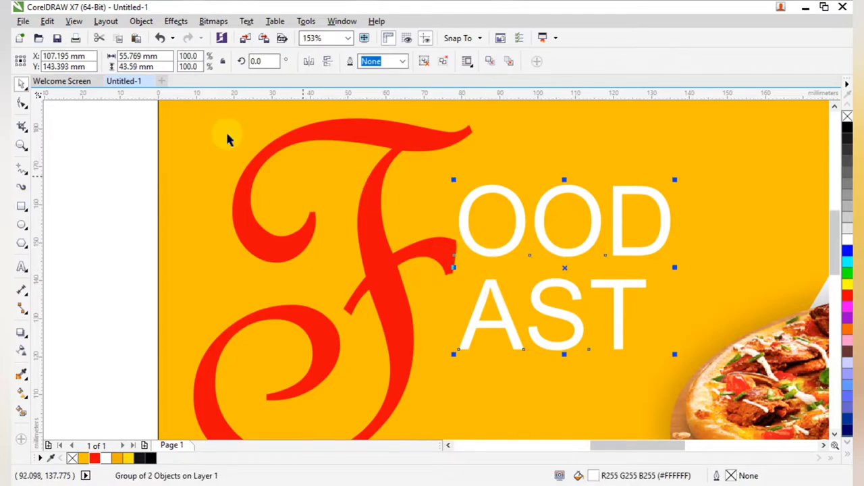
# Draw a rectangle about 168 by 27 mm across the lower half of OOD and upper half of AST, with red fill and outline
pyautogui.click(21, 207)
pyautogui.moveTo(113, 208); pyautogui.dragTo(752, 310)
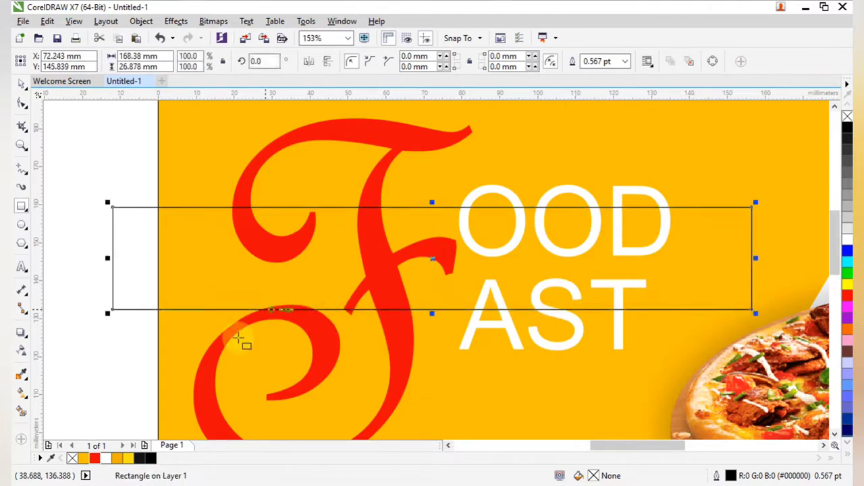
pyautogui.click(96, 460)
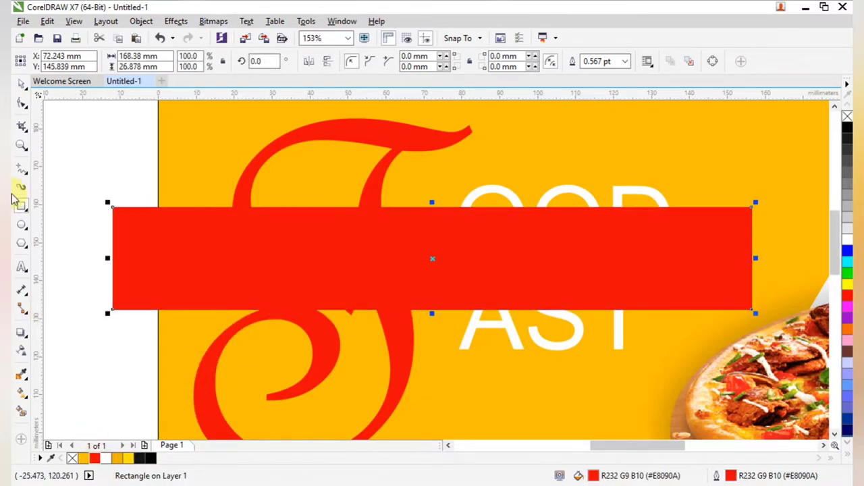
# PowerClip the red rectangle inside the OOD and AST group
pyautogui.rightClick(295, 298)
pyautogui.click(379, 152)
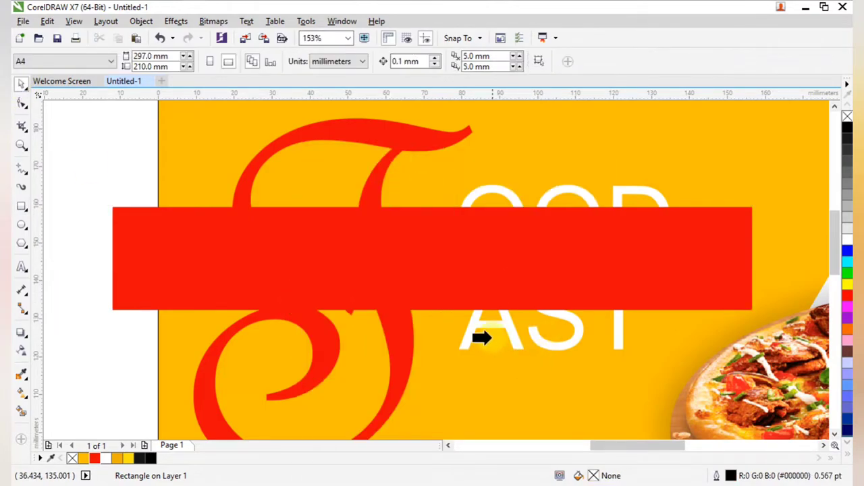
pyautogui.click(466, 326)
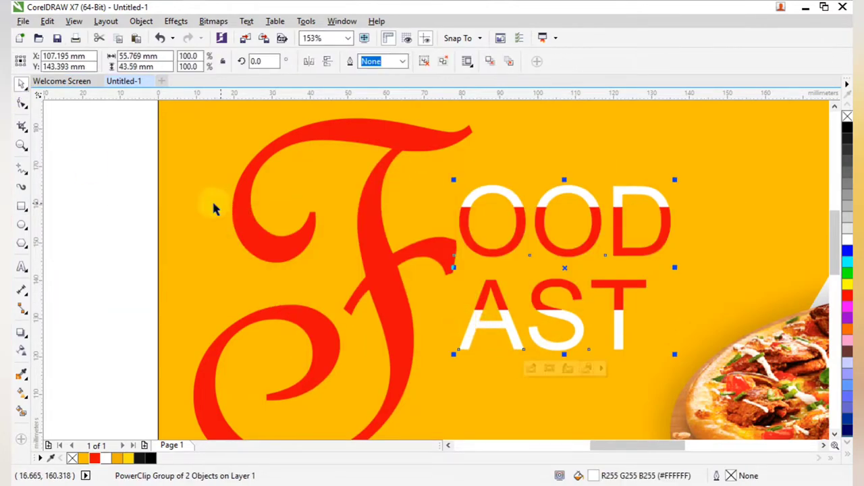
pyautogui.click(120, 222)
# Move the large F about 1 mm right and 1 mm down towards OOD and AST
pyautogui.scroll(-4, 415, 247)
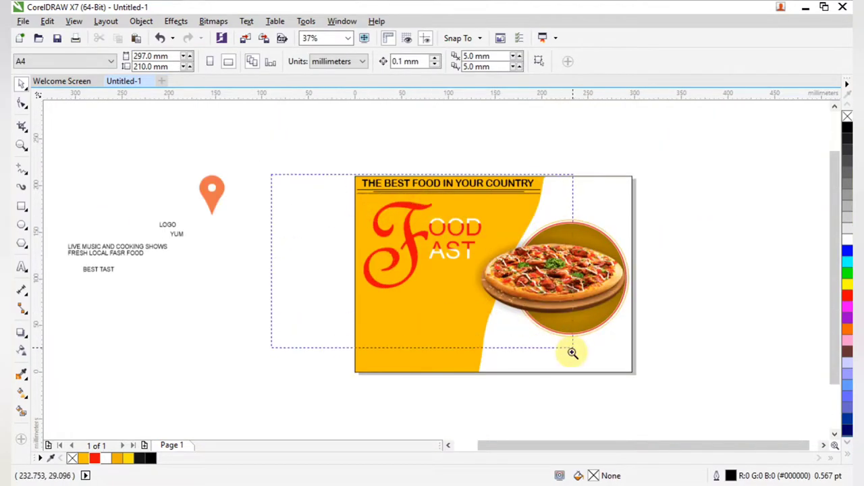
pyautogui.scroll(2, 546, 303)
pyautogui.scroll(1, 619, 344)
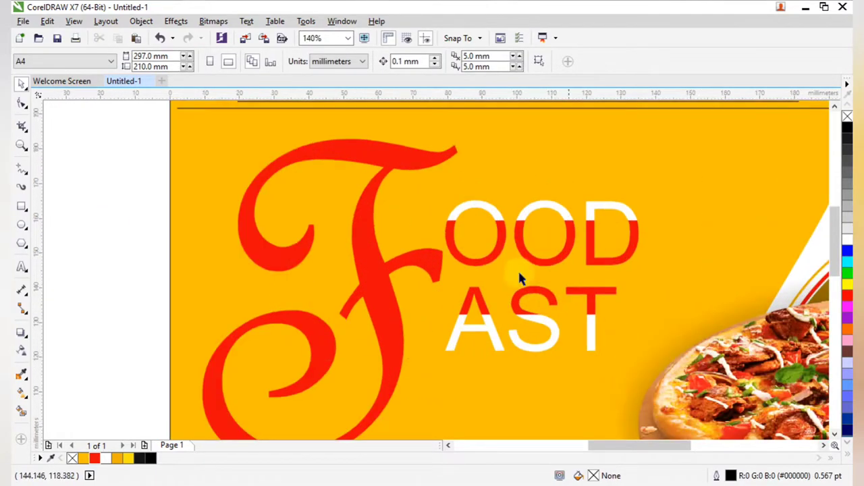
pyautogui.click(437, 270)
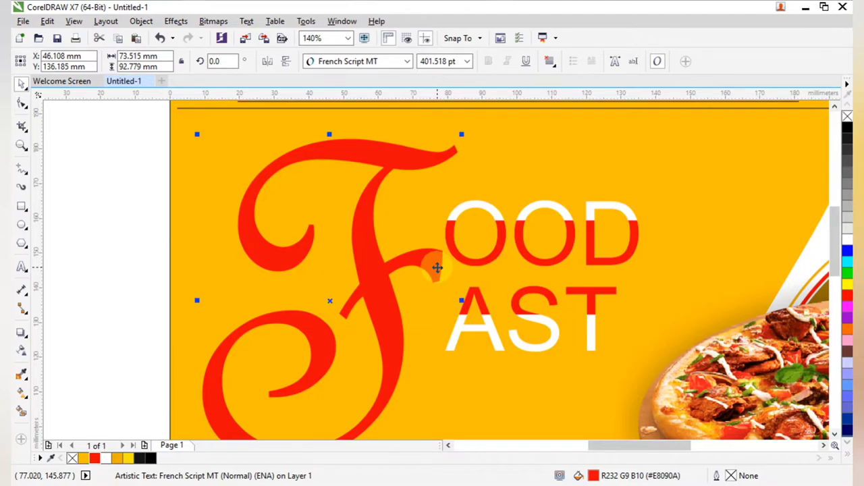
pyautogui.moveTo(437, 268)
pyautogui.mouseDown()
pyautogui.moveTo(444, 280)
pyautogui.moveTo(441, 273)
pyautogui.mouseUp()
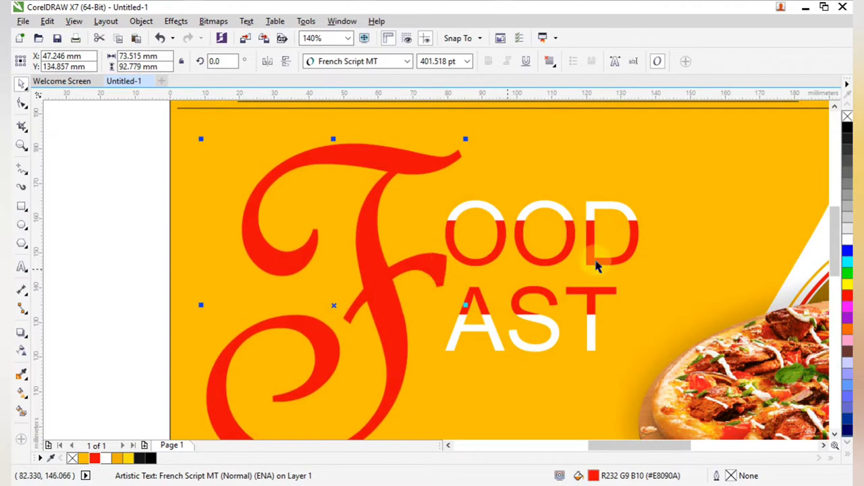
# Try a black fill and outline on the large F and undo both colour changes
pyautogui.click(848, 133)
pyautogui.rightClick(849, 133)
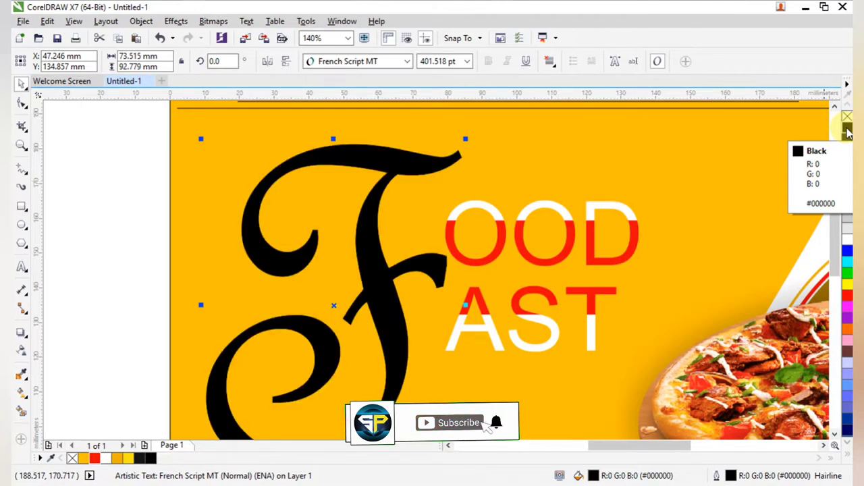
pyautogui.hotkey('ctrl', 'z')
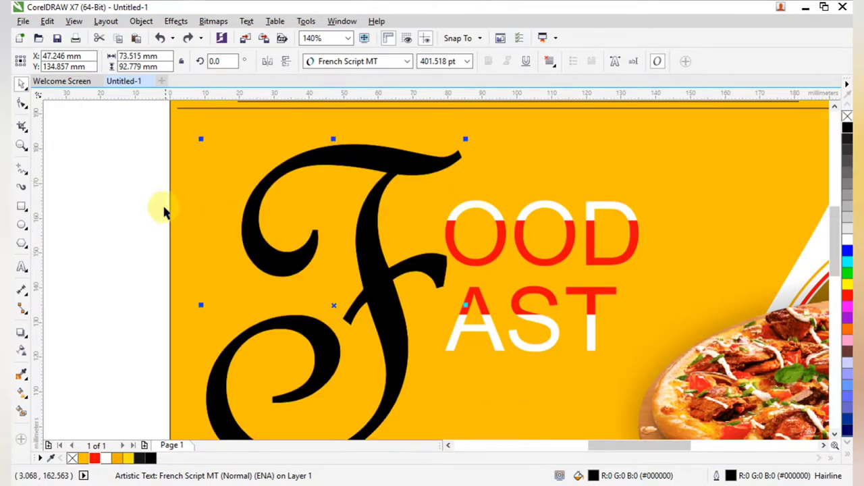
pyautogui.hotkey('ctrl', 'z')
# Place a duplicate of the red F about 1 mm right of and 3 mm below the original
pyautogui.click(144, 179)
pyautogui.moveTo(371, 160)
pyautogui.mouseDown()
pyautogui.moveTo(372, 173)
pyautogui.moveTo(373, 165)
pyautogui.mouseUp()
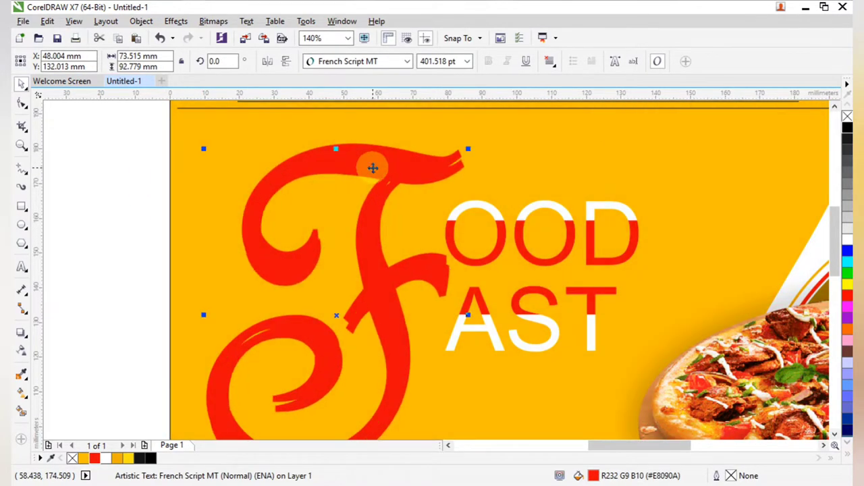
# Colour the duplicate F black, send it behind the red F and nudge it up about 0.75 mm
pyautogui.click(846, 129)
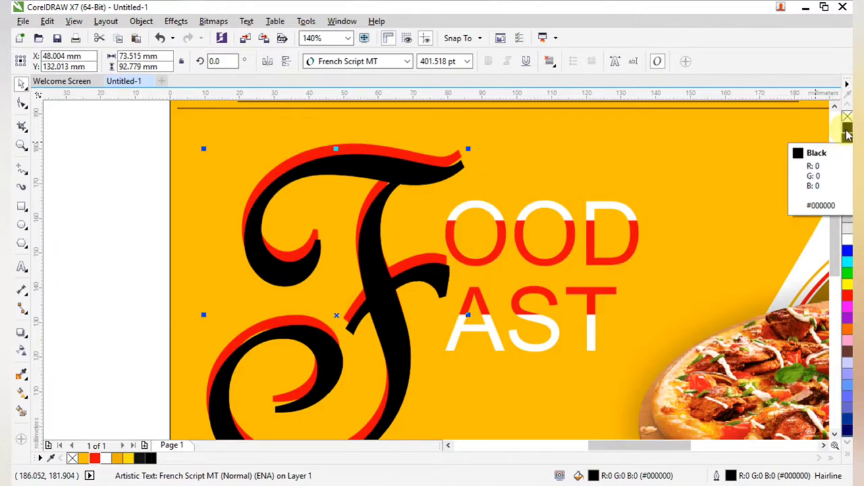
pyautogui.hotkey('ctrl', 'pagedown')
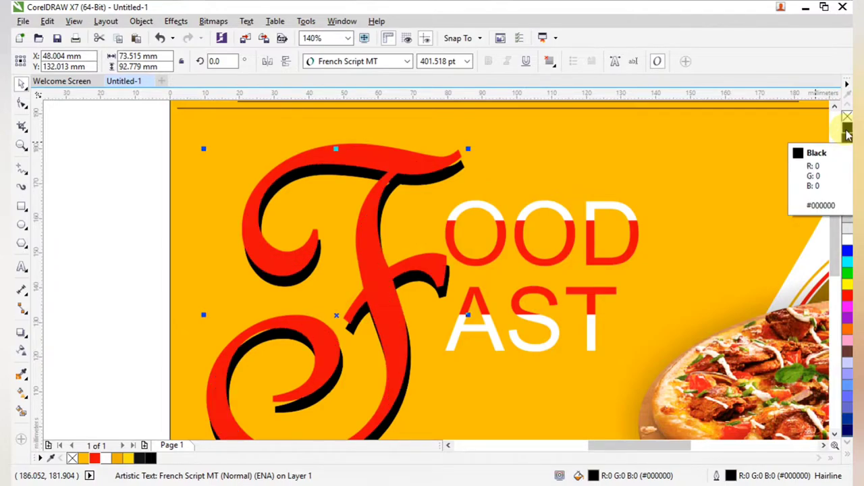
pyautogui.press('Up')
pyautogui.press('Up')
pyautogui.press('Up')
pyautogui.press('Up')
pyautogui.press('Up')
pyautogui.press('Up')
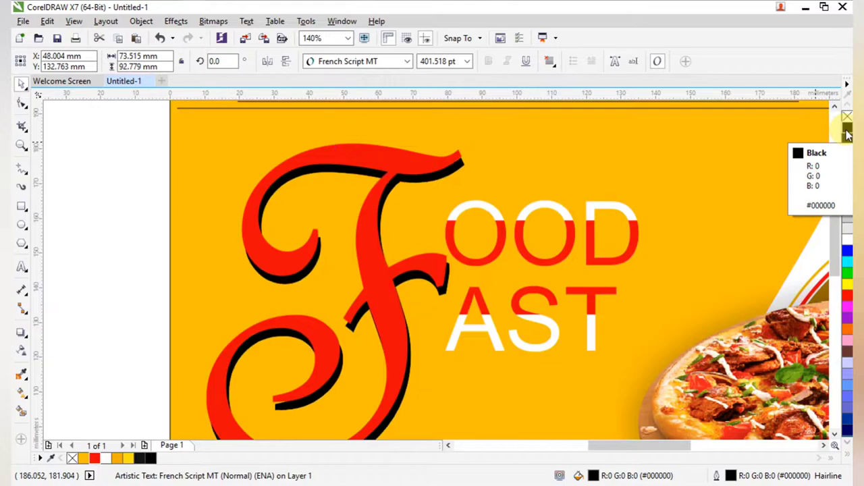
# Give the red F a 2.0 pt white outline
pyautogui.click(150, 156)
pyautogui.scroll(-2, 328, 201)
pyautogui.press('F2')
pyautogui.moveTo(210, 149); pyautogui.dragTo(547, 390)
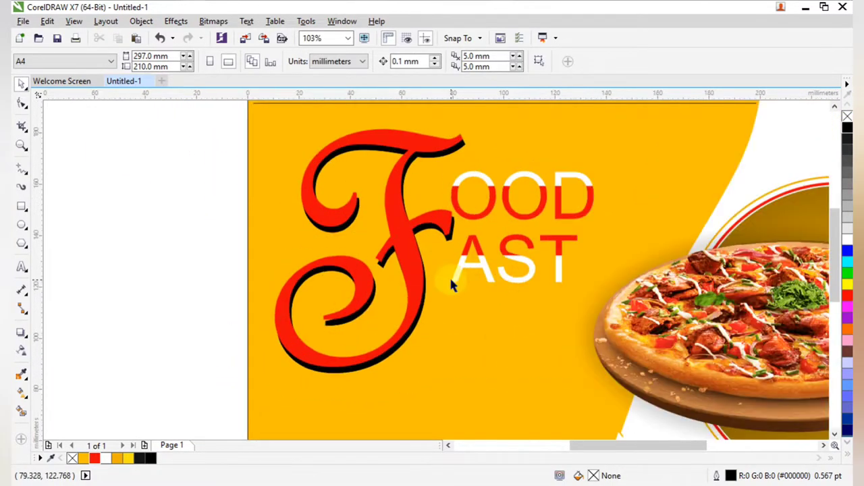
pyautogui.click(414, 262)
pyautogui.press('F12')
pyautogui.click(347, 163)
pyautogui.click(320, 235)
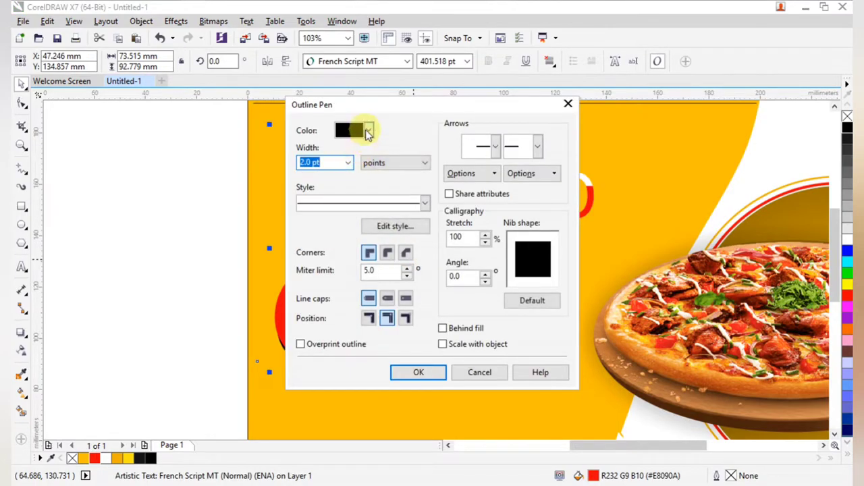
pyautogui.click(368, 131)
pyautogui.click(380, 157)
pyautogui.click(442, 378)
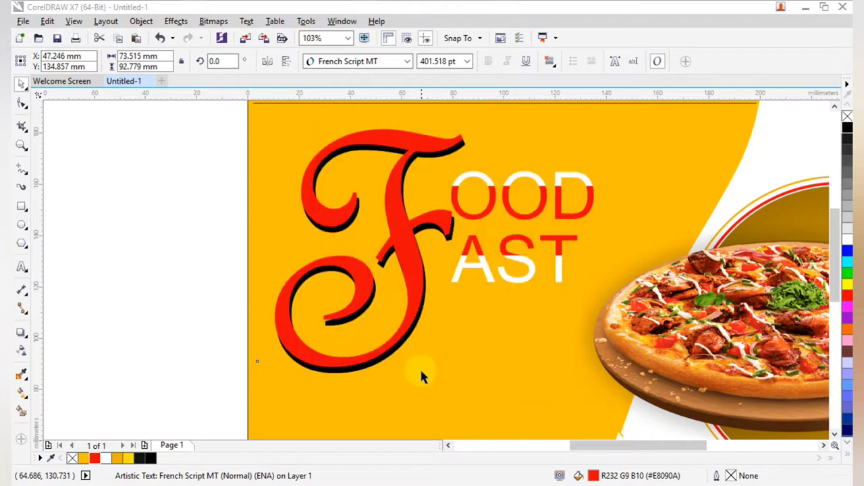
# Nudge the black shadow F about 0.5 mm right and 0.1 mm down behind the outlined red F
pyautogui.click(168, 185)
pyautogui.scroll(-1, 395, 201)
pyautogui.press('F2')
pyautogui.moveTo(320, 151); pyautogui.dragTo(498, 242)
pyautogui.press('F2')
pyautogui.moveTo(302, 138)
pyautogui.mouseDown()
pyautogui.moveTo(396, 170)
pyautogui.moveTo(607, 268)
pyautogui.mouseUp()
pyautogui.click(544, 238)
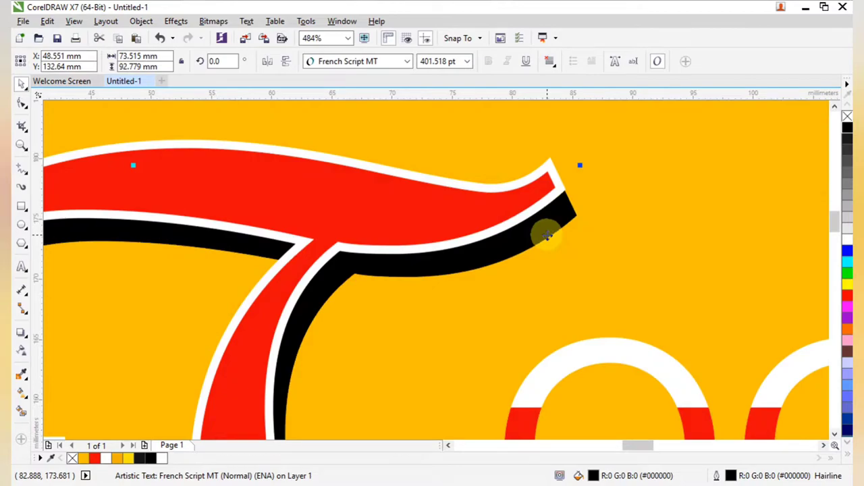
# Add a 1.0 pt black outline to the OOD and AST PowerClip group
pyautogui.scroll(-6, 545, 233)
pyautogui.moveTo(230, 192); pyautogui.dragTo(772, 391)
pyautogui.press('Escape')
pyautogui.moveTo(216, 182); pyautogui.dragTo(645, 308)
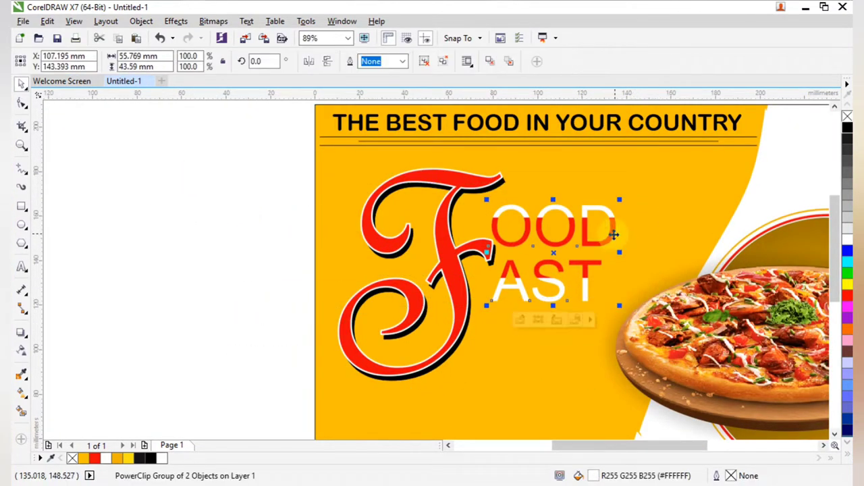
pyautogui.press('F12')
pyautogui.click(349, 163)
pyautogui.click(328, 218)
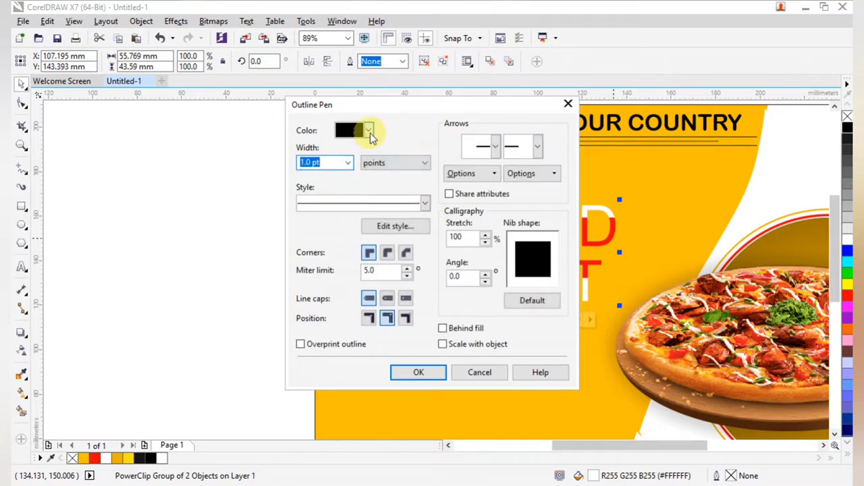
pyautogui.click(419, 372)
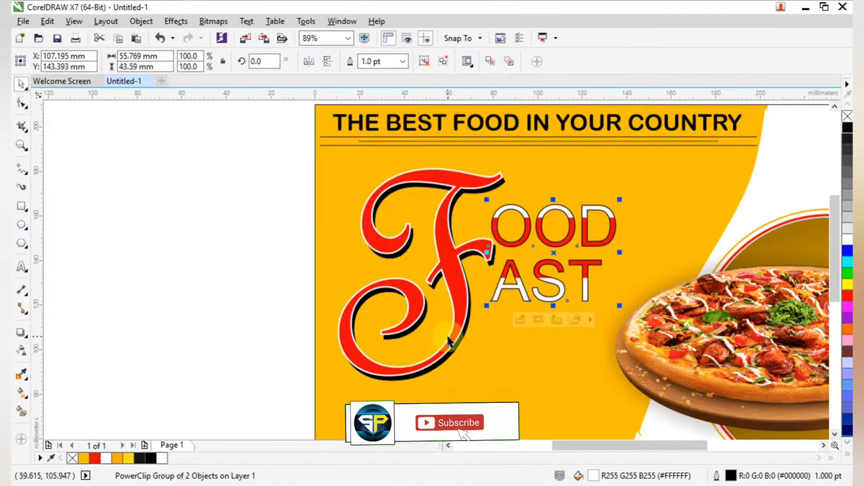
# Set the OOD and AST outline to 2.0 pt with rounded caps, placed behind the fill and scaling with the object
pyautogui.press('F12')
pyautogui.click(369, 256)
pyautogui.click(349, 164)
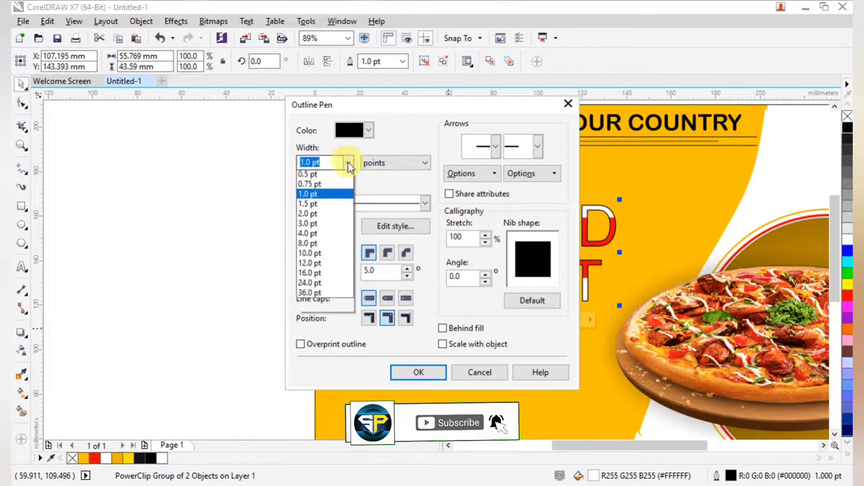
pyautogui.click(328, 230)
pyautogui.click(419, 372)
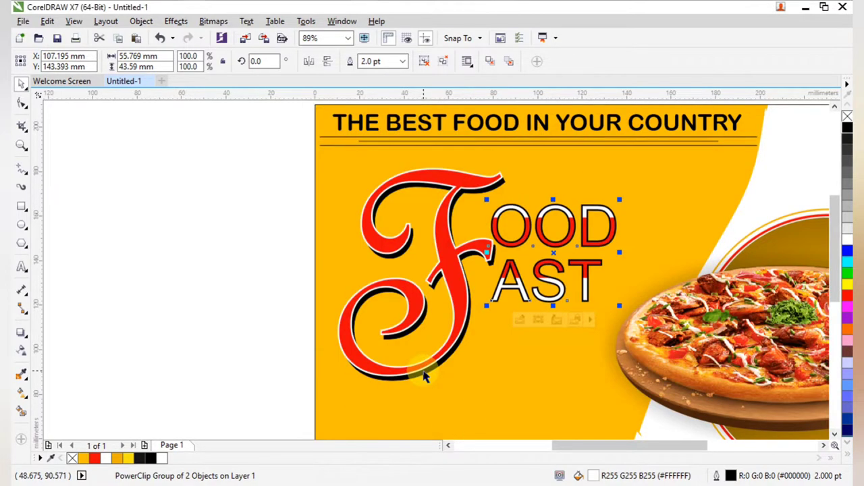
pyautogui.press('F12')
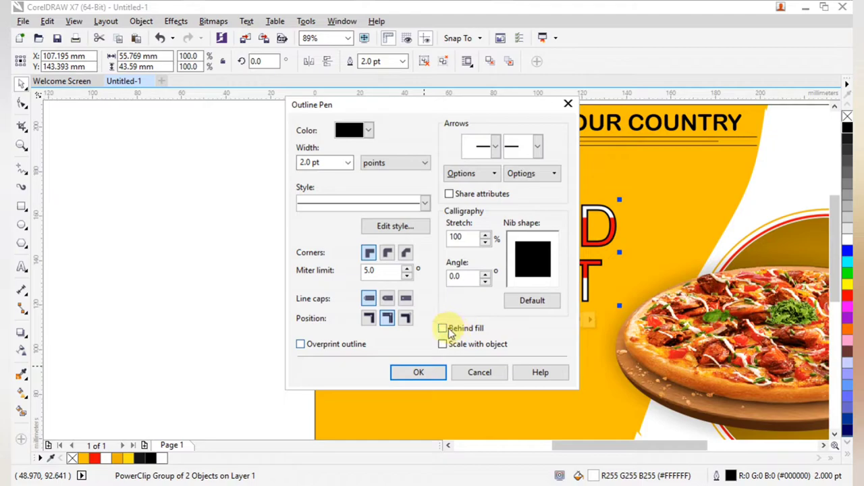
pyautogui.click(417, 370)
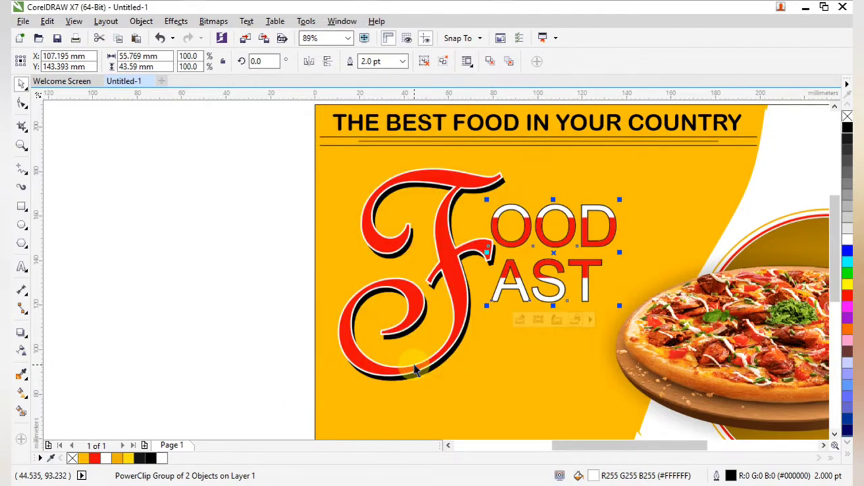
# Try a 10.0 pt outline width on the OOD and AST group
pyautogui.press('F12')
pyautogui.click(347, 163)
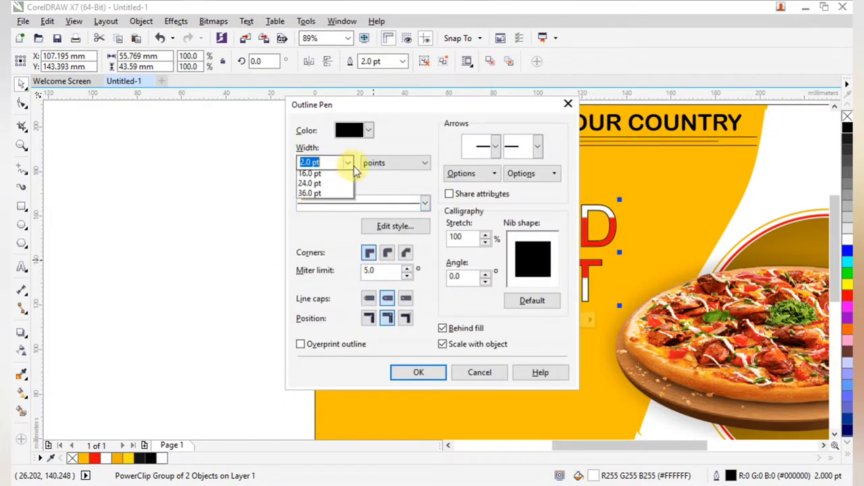
pyautogui.click(328, 278)
pyautogui.click(420, 377)
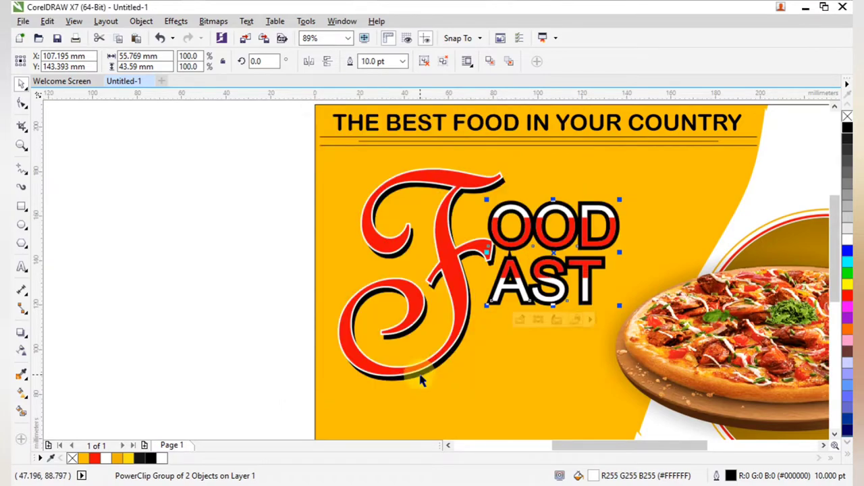
# Set the outline width of the OOD and AST group to 4.0 pt
pyautogui.press('F12')
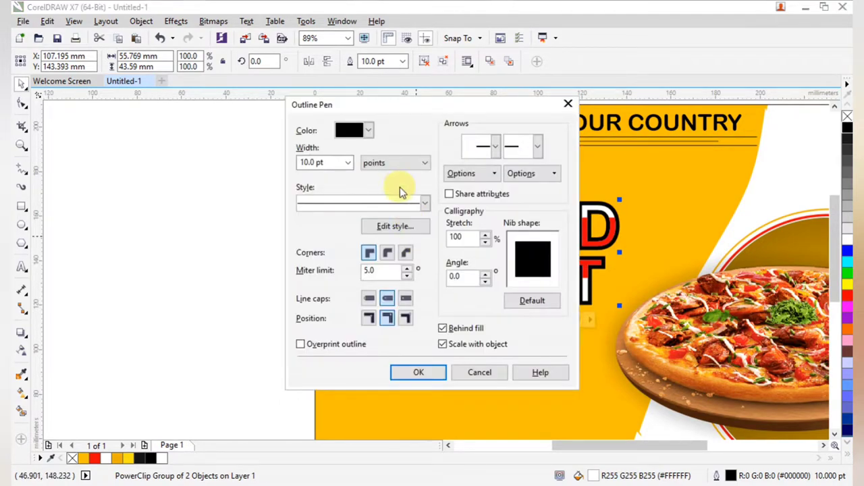
pyautogui.click(368, 130)
pyautogui.click(332, 164)
pyautogui.click(347, 162)
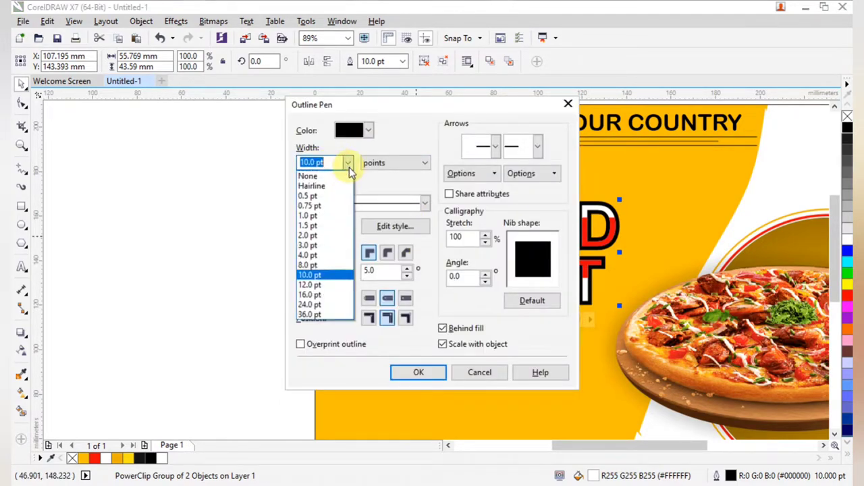
pyautogui.click(326, 256)
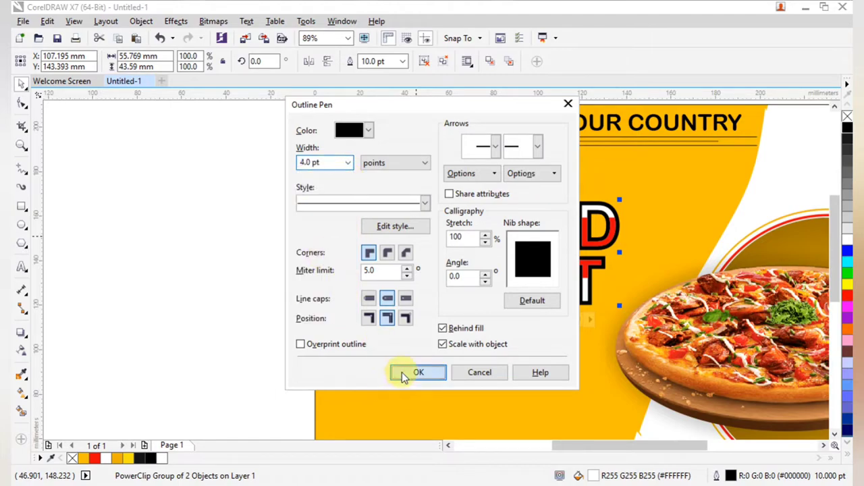
pyautogui.click(402, 373)
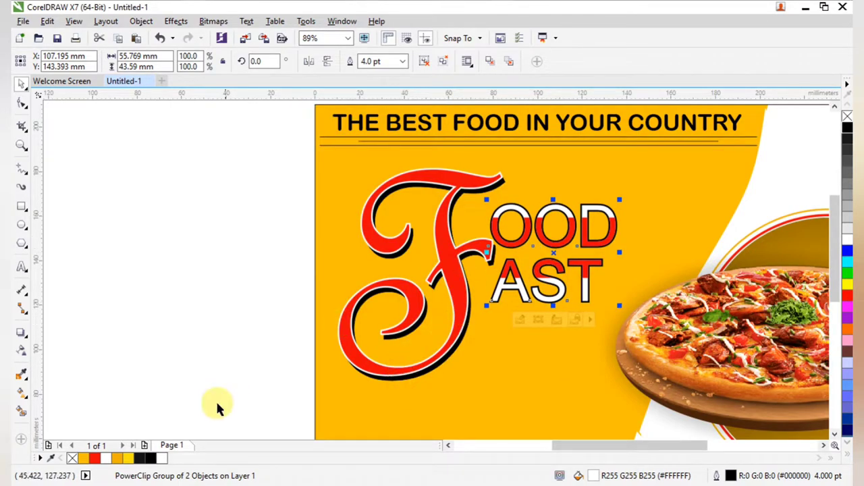
# Change the outline colour of the OOD and AST lettering to red and inspect the letters up close
pyautogui.click(187, 277)
pyautogui.scroll(-2, 463, 265)
pyautogui.press('F2')
pyautogui.moveTo(460, 226); pyautogui.dragTo(546, 276)
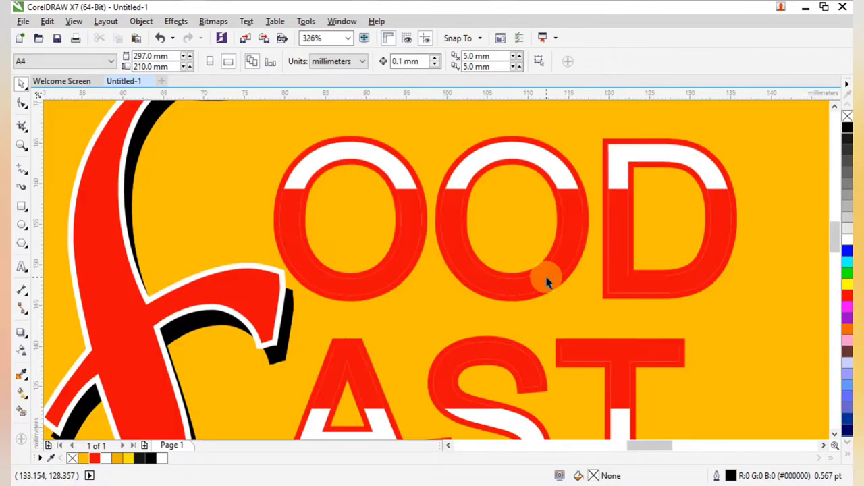
pyautogui.scroll(2, 537, 306)
pyautogui.scroll(-4, 459, 273)
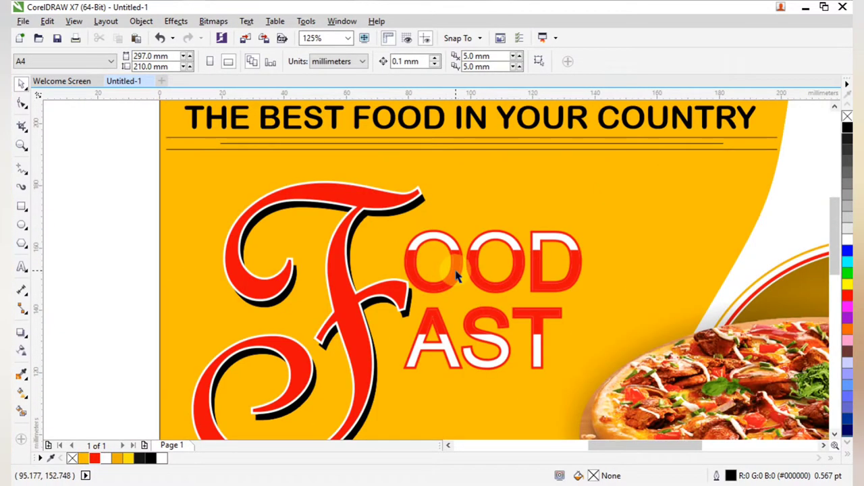
# Move the two-line LIVE MUSIC AND COOKING SHOWS text from beside the page onto the orange area below AST
pyautogui.scroll(-1, 456, 271)
pyautogui.moveTo(191, 210); pyautogui.dragTo(597, 379)
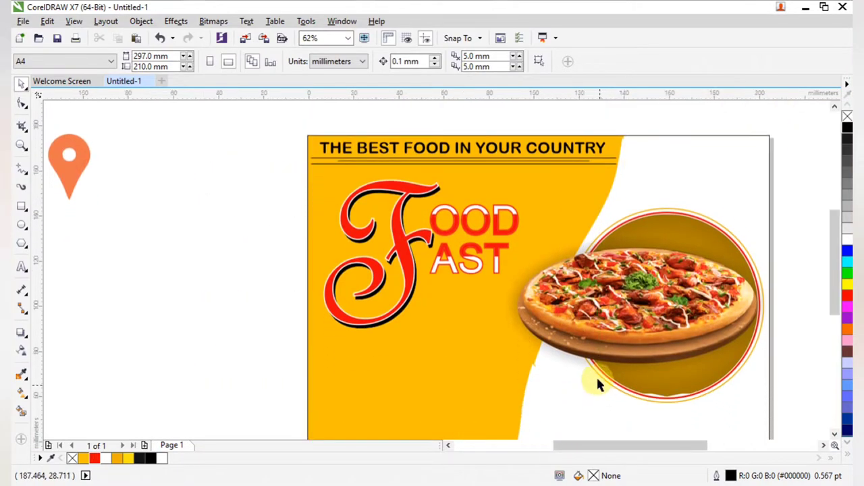
pyautogui.scroll(1, 464, 286)
pyautogui.scroll(-2, 231, 193)
pyautogui.scroll(2, 204, 261)
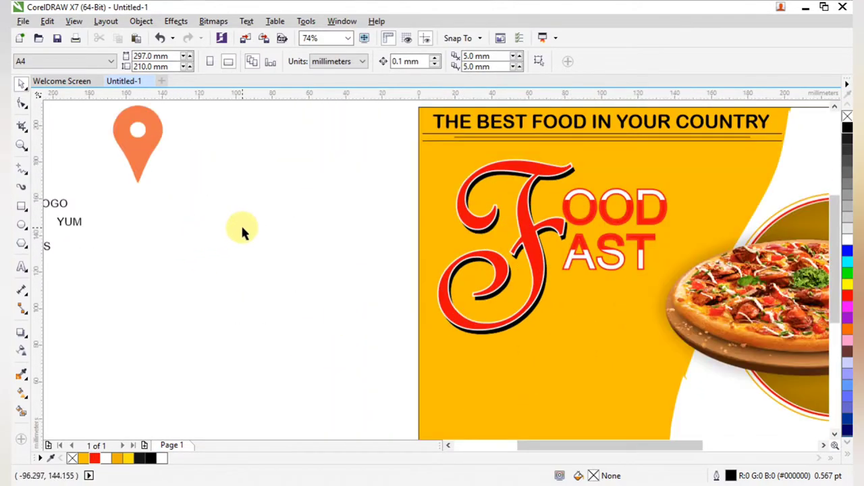
pyautogui.scroll(-3, 241, 228)
pyautogui.moveTo(143, 192); pyautogui.dragTo(341, 260)
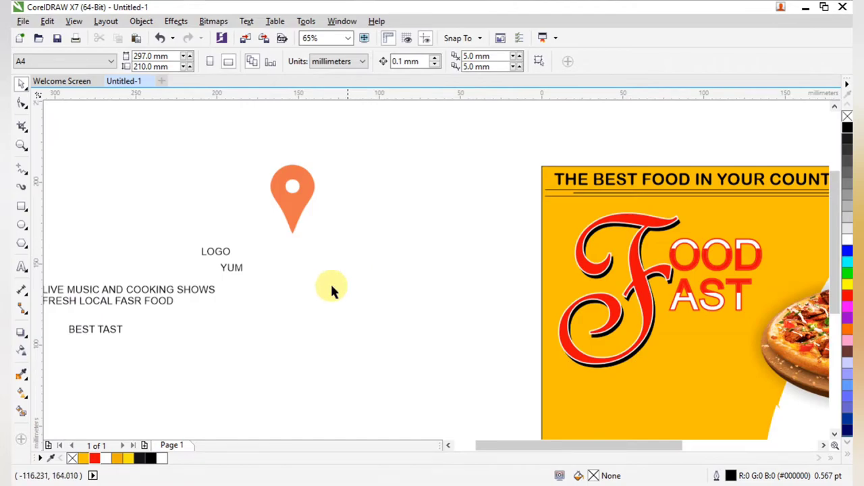
pyautogui.click(165, 297)
pyautogui.scroll(-2, 177, 273)
pyautogui.moveTo(81, 226); pyautogui.dragTo(711, 341)
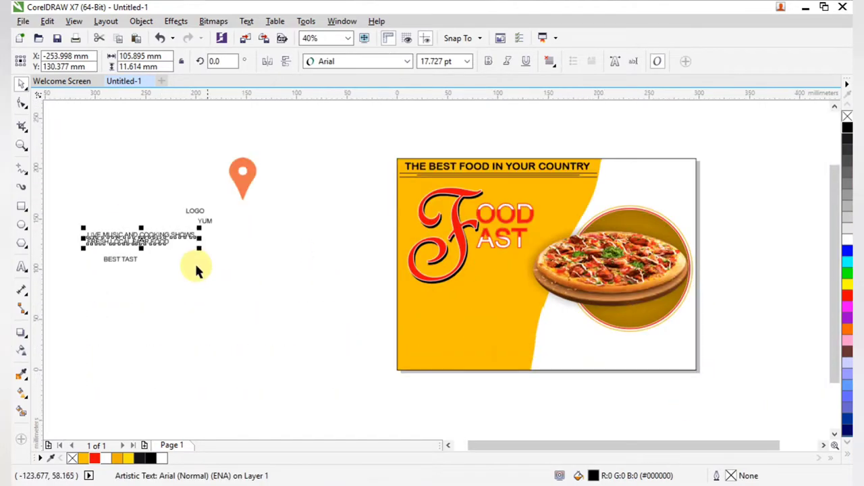
pyautogui.moveTo(150, 243); pyautogui.dragTo(477, 319)
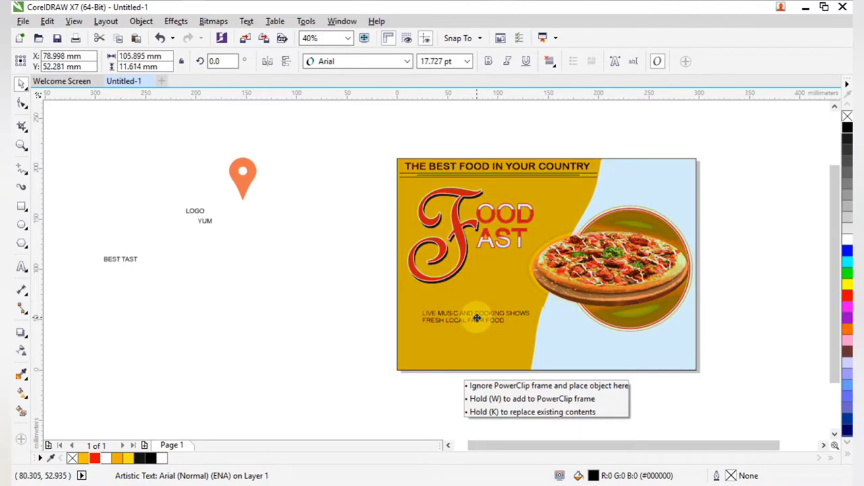
pyautogui.moveTo(476, 319); pyautogui.dragTo(502, 293)
# Scale the two-line text down to about 65 mm wide and place it just beneath AST, beside the large F
pyautogui.press('F2')
pyautogui.moveTo(348, 204); pyautogui.dragTo(647, 336)
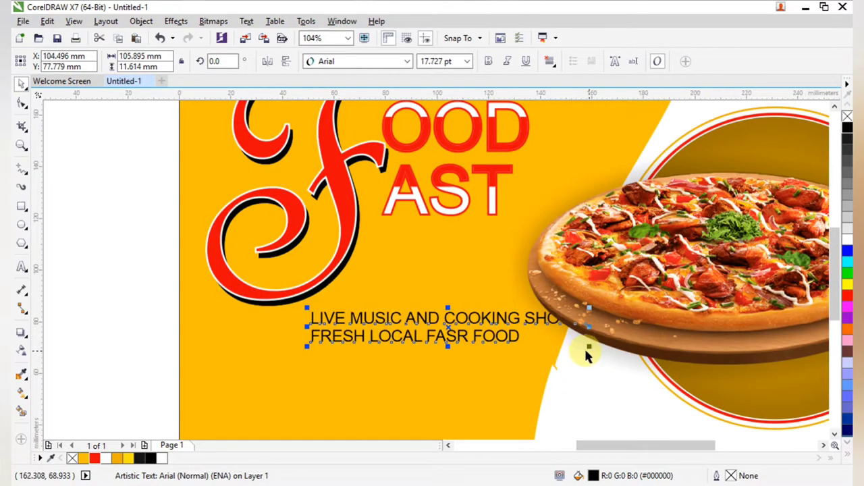
pyautogui.moveTo(589, 344); pyautogui.dragTo(536, 350)
pyautogui.scroll(-1, 416, 241)
pyautogui.press('F2')
pyautogui.moveTo(219, 152); pyautogui.dragTo(580, 366)
pyautogui.moveTo(487, 315); pyautogui.dragTo(481, 266)
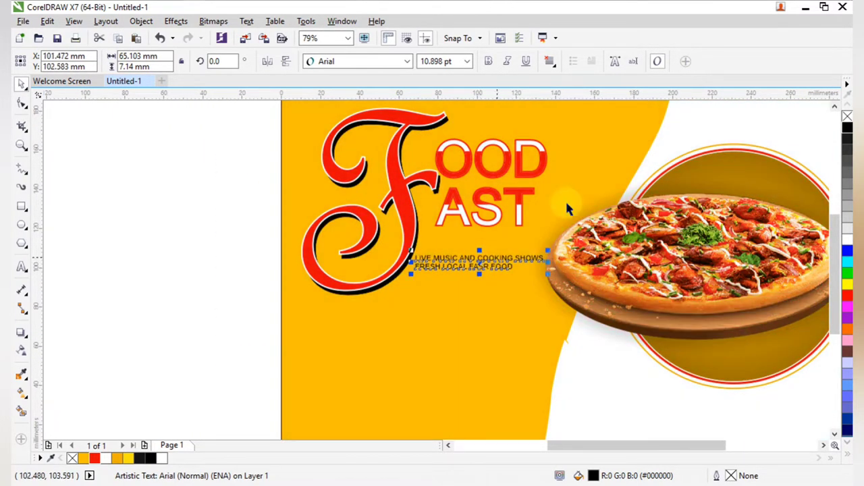
# Make the two-line LIVE MUSIC text bold and centre-aligned
pyautogui.click(486, 62)
pyautogui.click(550, 62)
pyautogui.click(579, 107)
# Move the pizza and its circular frame up about 5 mm together and group them
pyautogui.scroll(4, 582, 255)
pyautogui.scroll(-4, 585, 252)
pyautogui.press('F2')
pyautogui.moveTo(464, 182); pyautogui.dragTo(801, 355)
pyautogui.click(775, 357)
pyautogui.scroll(-3, 650, 329)
pyautogui.moveTo(720, 372); pyautogui.dragTo(464, 209)
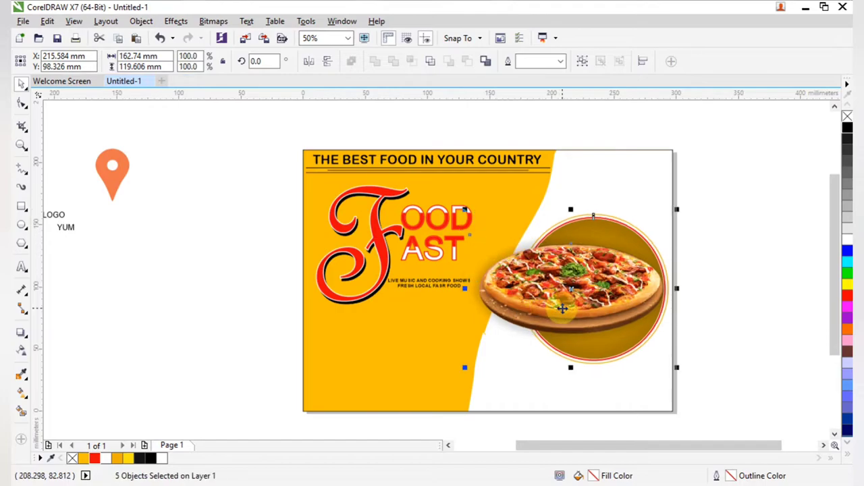
pyautogui.moveTo(562, 305); pyautogui.dragTo(561, 299)
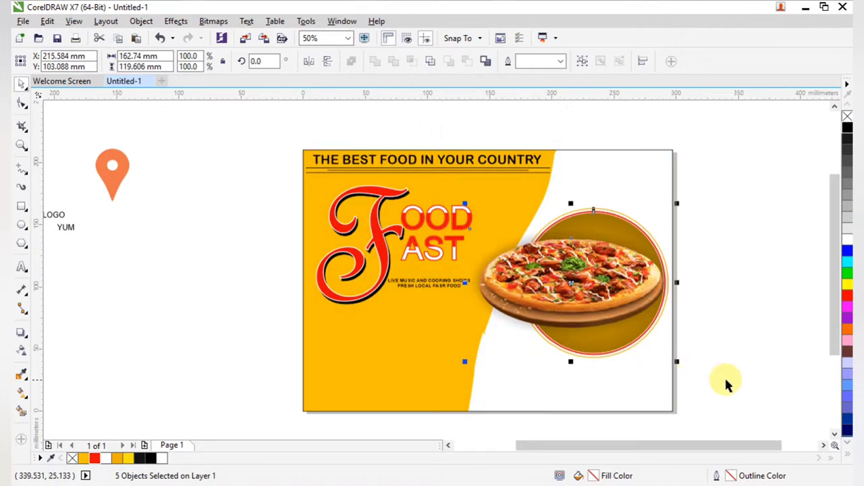
pyautogui.hotkey('ctrl', 'g')
# Move the two-line LIVE MUSIC text up and slightly right, closer under AST
pyautogui.click(717, 338)
pyautogui.press('F2')
pyautogui.moveTo(316, 250); pyautogui.dragTo(537, 338)
pyautogui.click(506, 247)
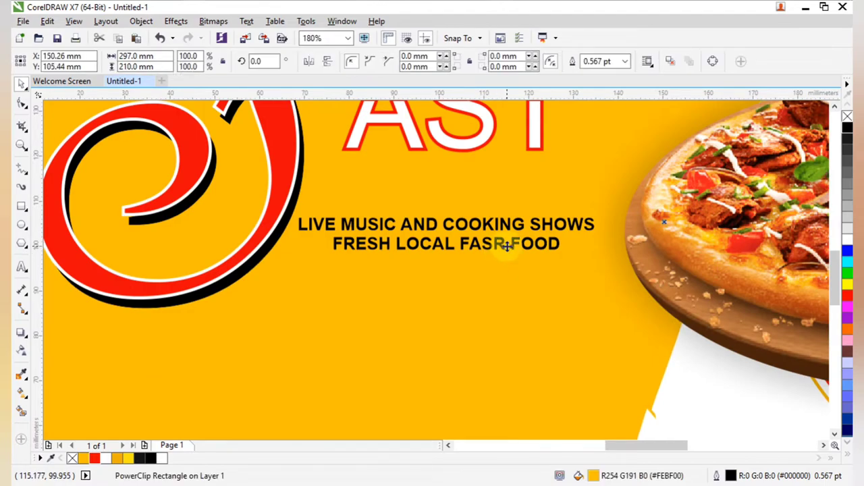
pyautogui.moveTo(514, 255); pyautogui.dragTo(508, 245)
pyautogui.click(463, 242)
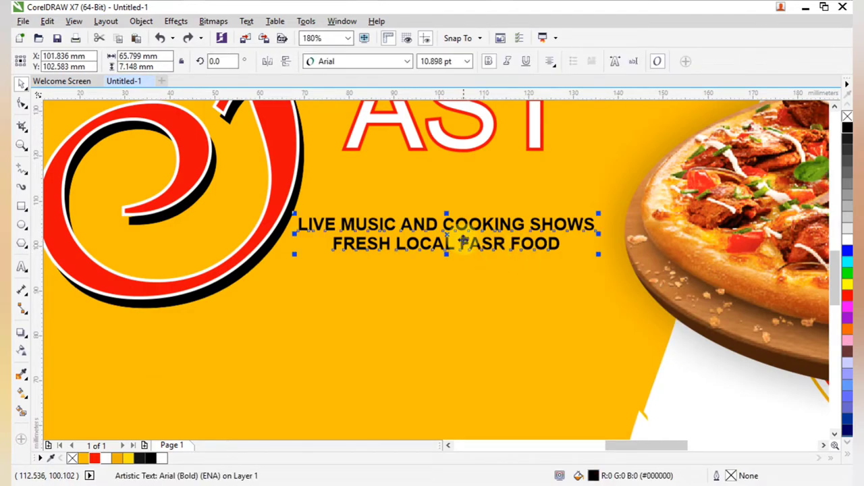
pyautogui.moveTo(446, 243); pyautogui.dragTo(465, 215)
pyautogui.scroll(-5, 465, 215)
pyautogui.click(573, 376)
# Move the LOGO text onto the flyer's upper-right white area and enlarge it to about 26 mm wide
pyautogui.scroll(-3, 415, 231)
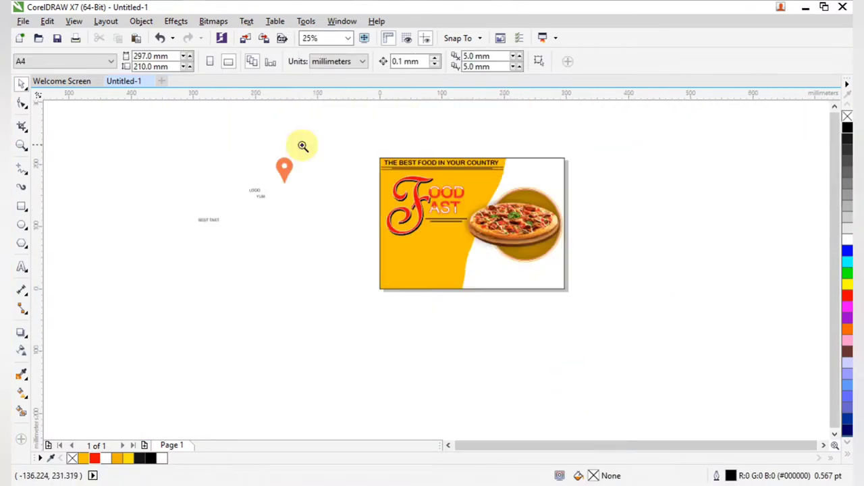
pyautogui.press('F2')
pyautogui.scroll(1, 95, 137)
pyautogui.moveTo(223, 179); pyautogui.dragTo(577, 155)
pyautogui.scroll(-2, 224, 178)
pyautogui.press('F2')
pyautogui.moveTo(502, 115); pyautogui.dragTo(709, 216)
pyautogui.moveTo(360, 243); pyautogui.dragTo(378, 254)
pyautogui.moveTo(342, 231); pyautogui.dragTo(341, 218)
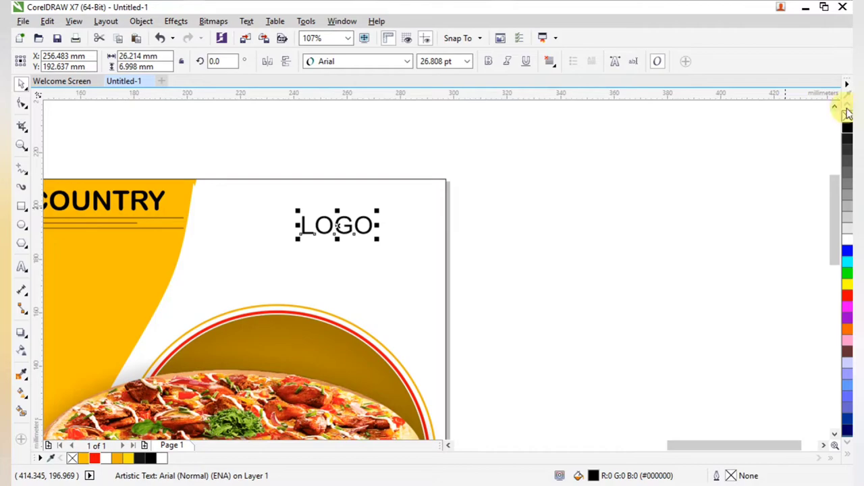
# Enlarge the BEST TAST text beside the page to about 135 mm wide
pyautogui.click(629, 251)
pyautogui.scroll(-2, 375, 244)
pyautogui.press('F2')
pyautogui.press('F4')
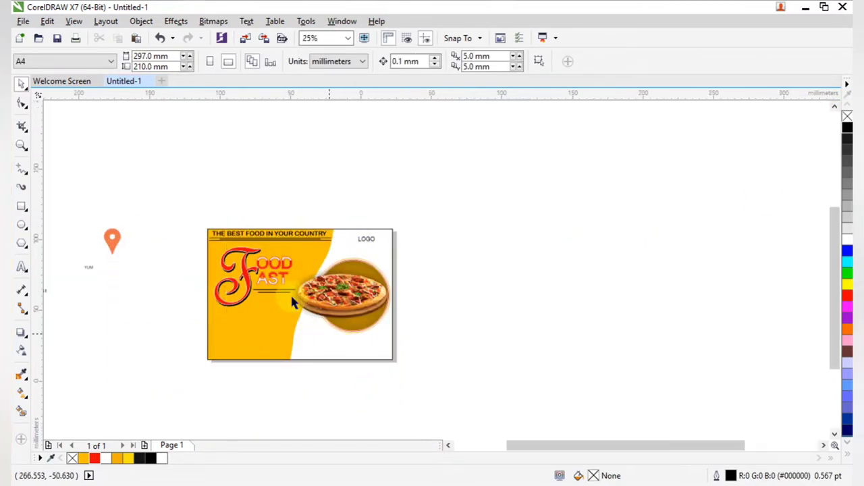
pyautogui.press('F2')
pyautogui.scroll(4, 199, 257)
pyautogui.click(195, 227)
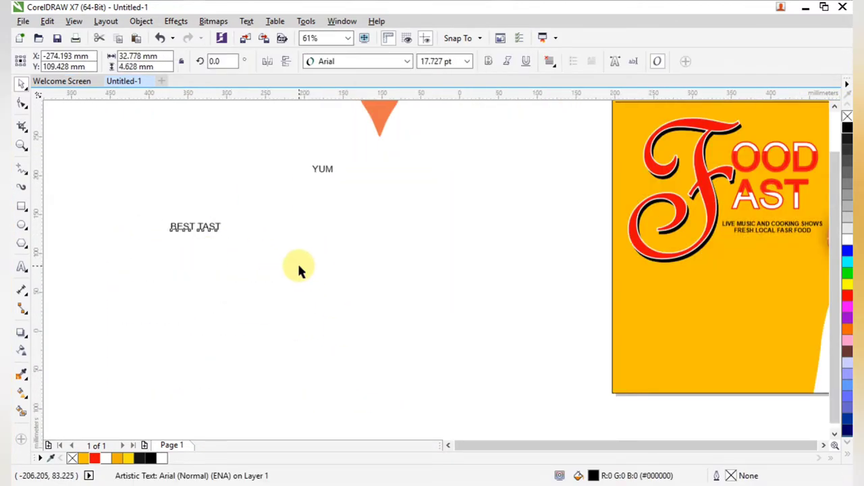
pyautogui.scroll(-2, 351, 300)
pyautogui.scroll(3, 325, 304)
pyautogui.moveTo(182, 243); pyautogui.dragTo(304, 320)
pyautogui.scroll(-2, 240, 287)
# Move the BEST TAST text onto the flyer's orange area, just below the script F
pyautogui.press('F2')
pyautogui.moveTo(139, 213); pyautogui.dragTo(469, 351)
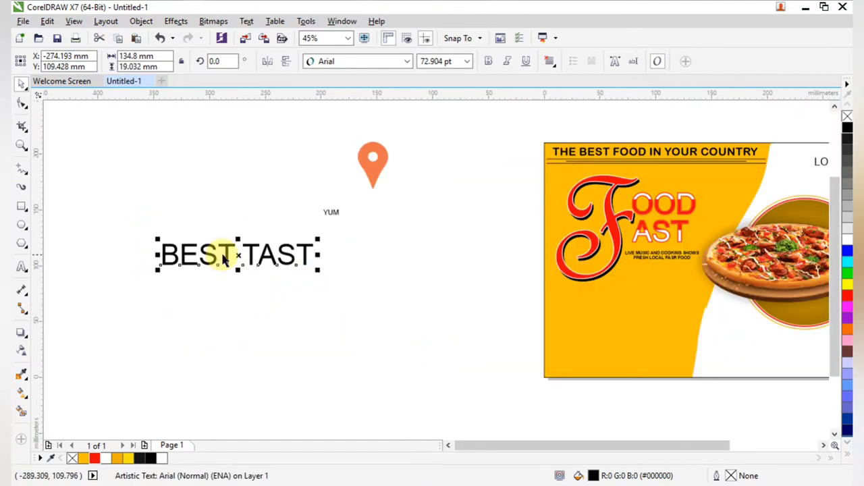
pyautogui.moveTo(243, 263); pyautogui.dragTo(626, 303)
# Change the font of the BEST TAST text to Arial Black
pyautogui.press('F2')
pyautogui.moveTo(463, 230); pyautogui.dragTo(845, 343)
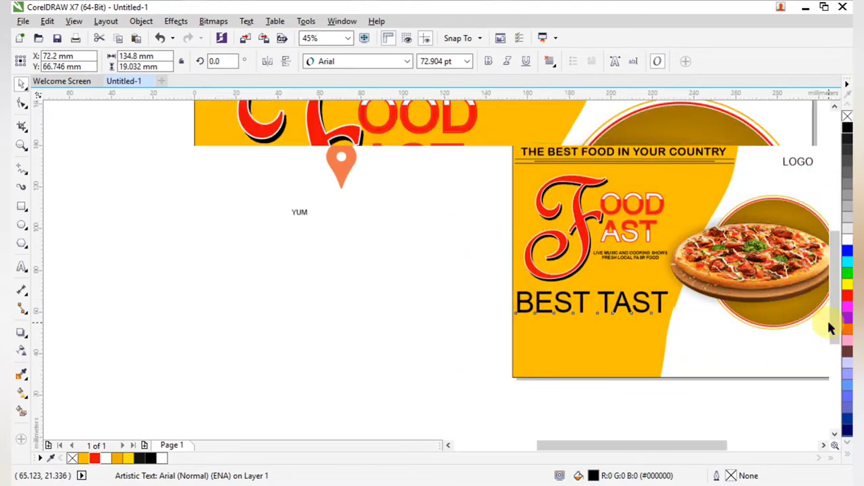
pyautogui.click(363, 61)
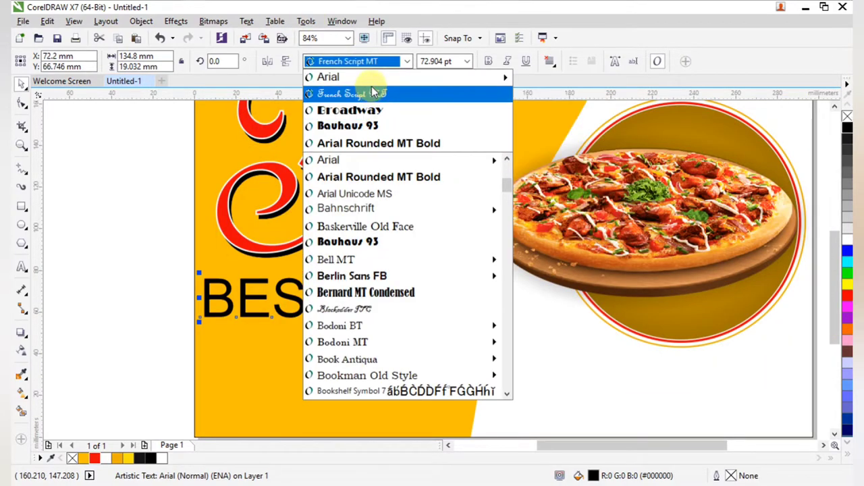
pyautogui.click(559, 208)
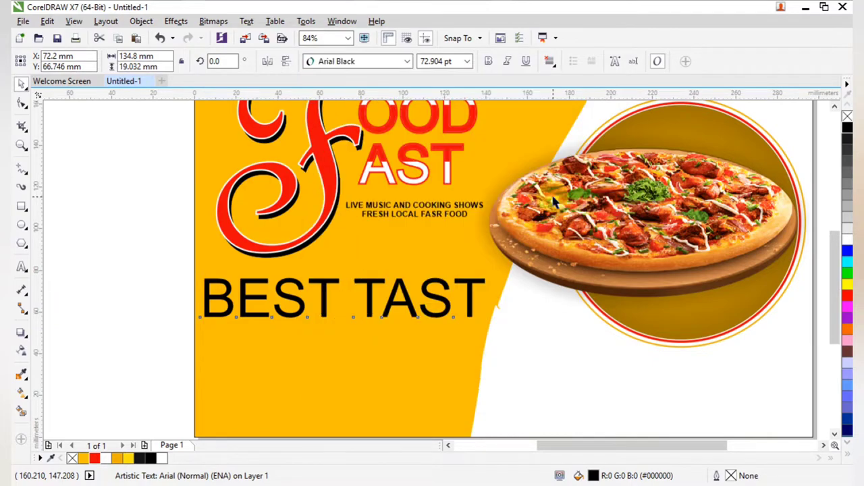
# Resize the BEST TAST text to about 136 mm wide and 19 mm high so it fits the orange area
pyautogui.hotkey('shift', 'F2')
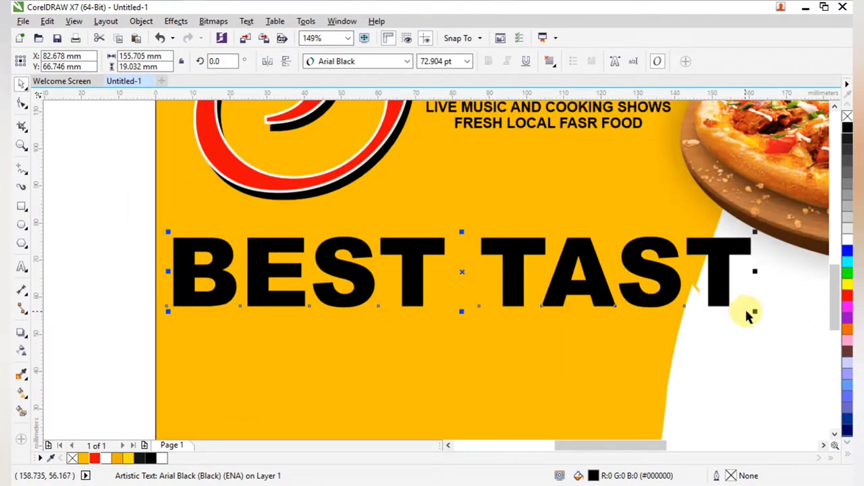
pyautogui.moveTo(753, 311); pyautogui.dragTo(728, 300)
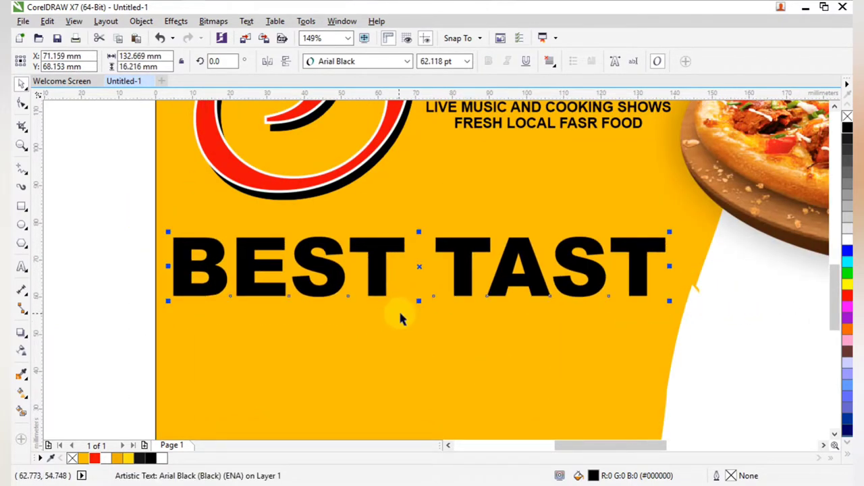
pyautogui.moveTo(419, 305); pyautogui.dragTo(419, 311)
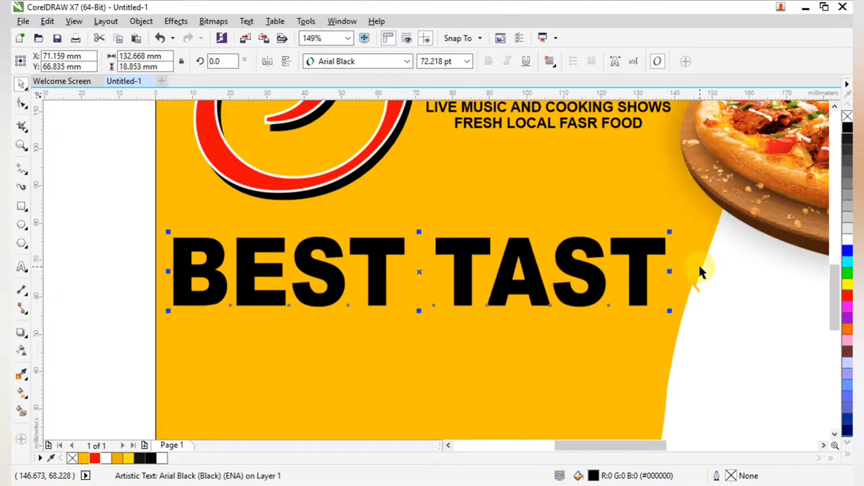
pyautogui.moveTo(671, 272); pyautogui.dragTo(685, 274)
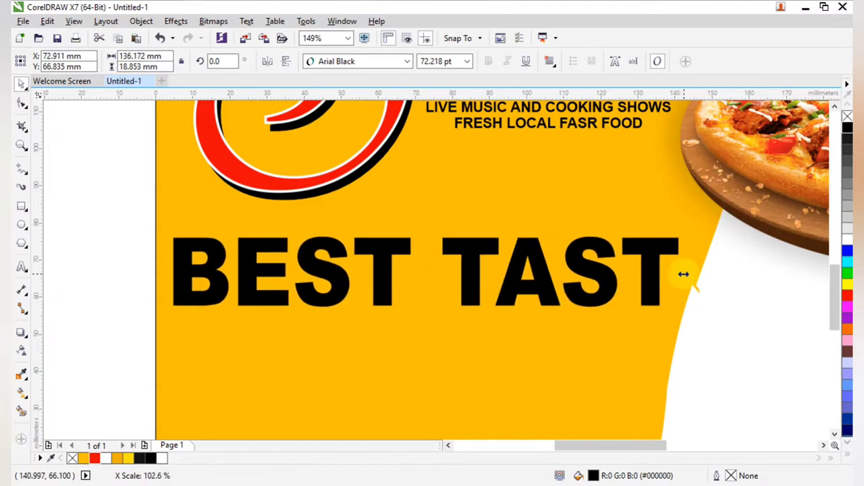
pyautogui.click(143, 212)
# Draw a rectangle about 164 mm wide and 26 mm high around BEST TAST, extending past the flyer's left edge
pyautogui.scroll(-3, 192, 235)
pyautogui.press('F2')
pyautogui.moveTo(96, 156); pyautogui.dragTo(430, 299)
pyautogui.press('F2')
pyautogui.moveTo(189, 200); pyautogui.dragTo(537, 352)
pyautogui.moveTo(106, 247); pyautogui.dragTo(656, 405)
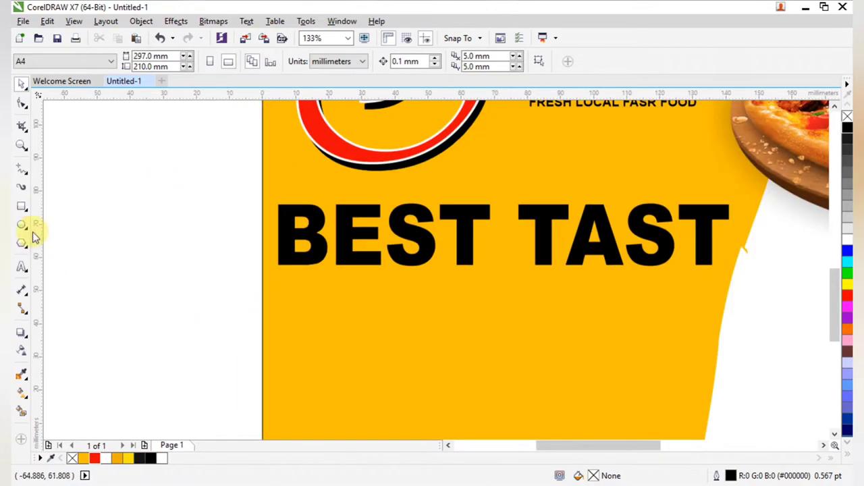
pyautogui.click(22, 208)
pyautogui.moveTo(228, 194); pyautogui.dragTo(702, 278)
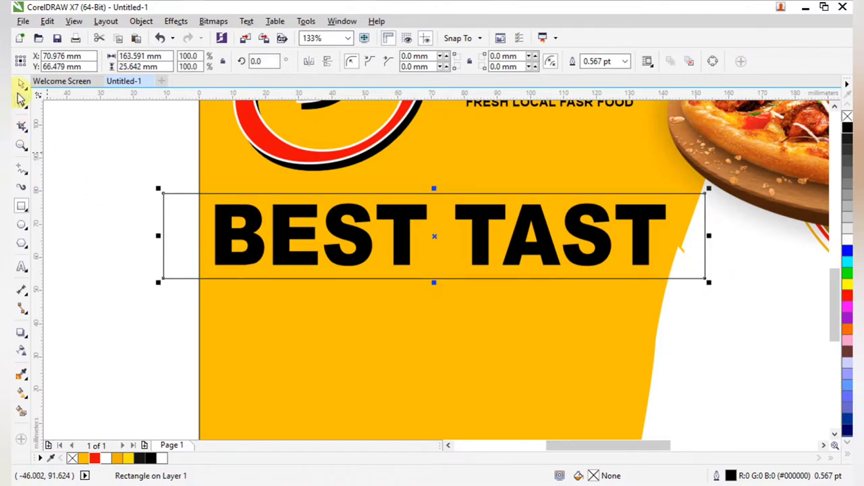
# Give the rectangle a red fill and outline and place it behind the BEST TAST text
pyautogui.click(95, 459)
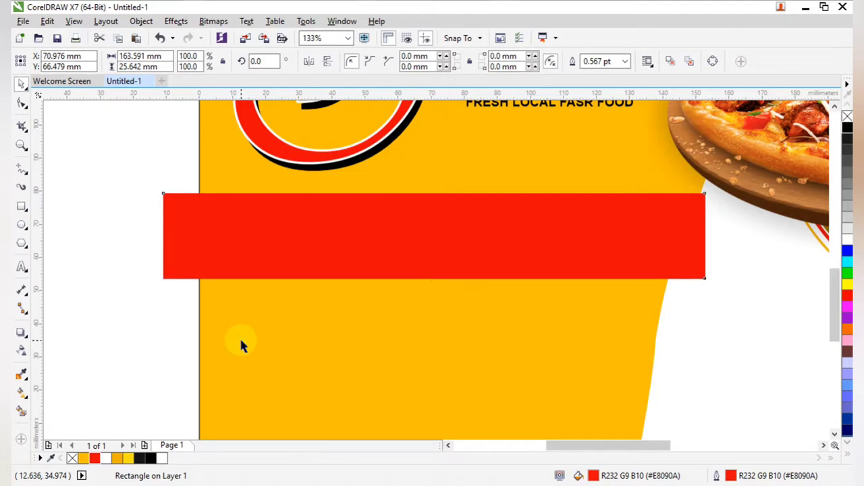
pyautogui.hotkey('shift', 'pagedown')
pyautogui.hotkey('ctrl', 'pageup')
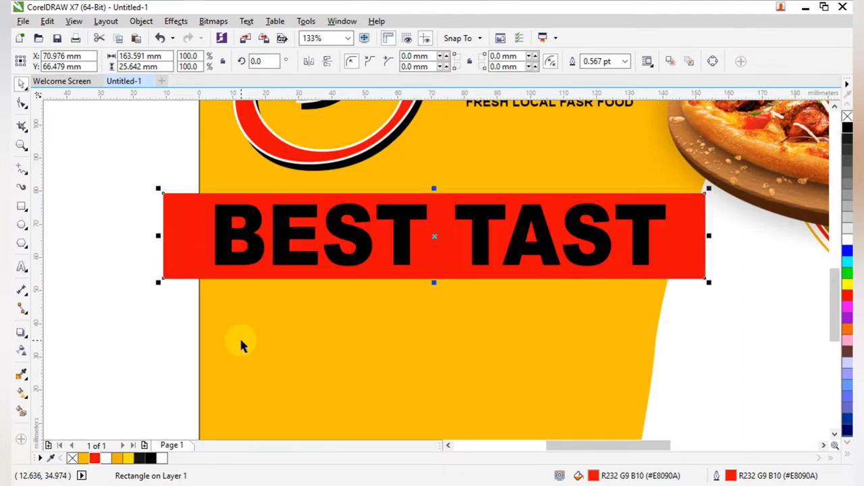
# PowerClip the red rectangle inside the flyer's background so it is trimmed at the page's left edge
pyautogui.rightClick(518, 200)
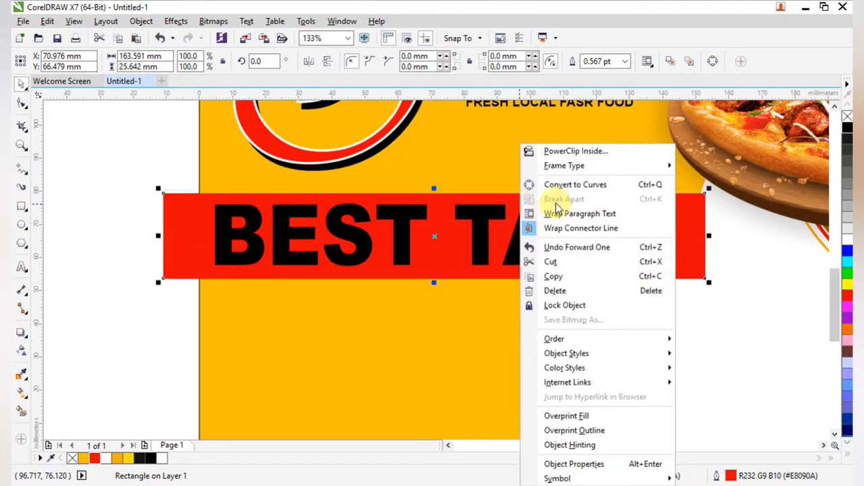
pyautogui.click(548, 150)
pyautogui.click(486, 159)
pyautogui.click(145, 177)
# Fill the BEST TAST text with the orange of the flyer's background
pyautogui.click(235, 245)
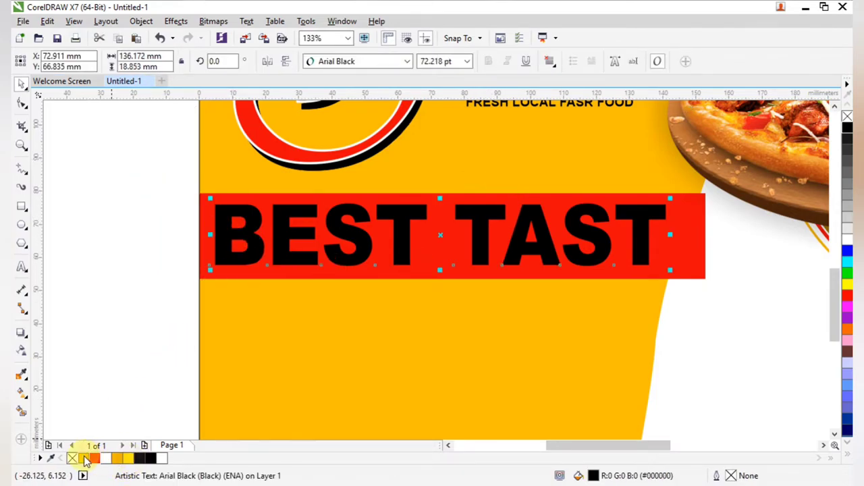
pyautogui.click(84, 460)
pyautogui.click(156, 354)
# Edit the background's PowerClip contents and send the red band back one level, behind the white curved area
pyautogui.scroll(-2, 438, 253)
pyautogui.press('F2')
pyautogui.moveTo(230, 167); pyautogui.dragTo(664, 279)
pyautogui.keyDown('ctrl'); pyautogui.click(619, 326); pyautogui.keyUp('ctrl')
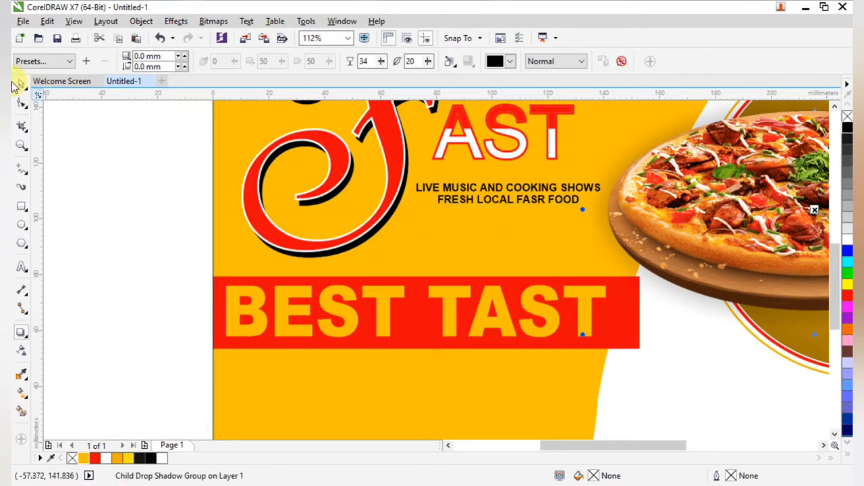
pyautogui.click(431, 395)
pyautogui.keyDown('ctrl'); pyautogui.click(432, 396); pyautogui.keyUp('ctrl')
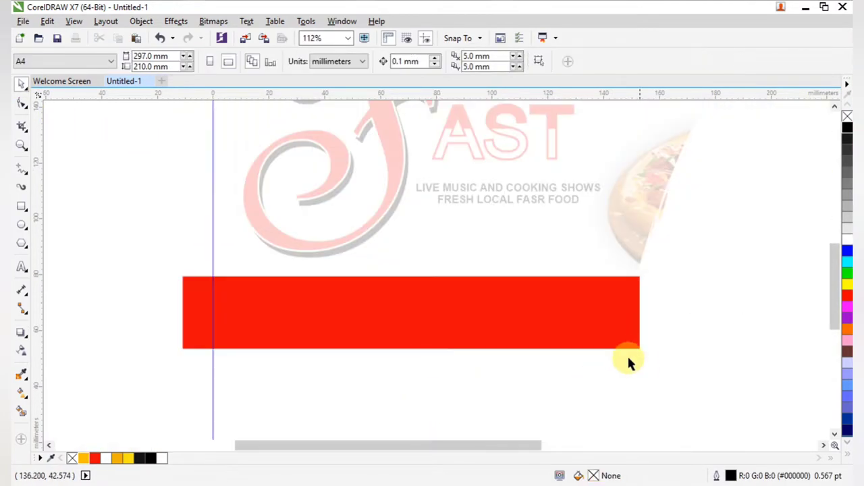
pyautogui.click(616, 341)
pyautogui.hotkey('ctrl', 'pagedown')
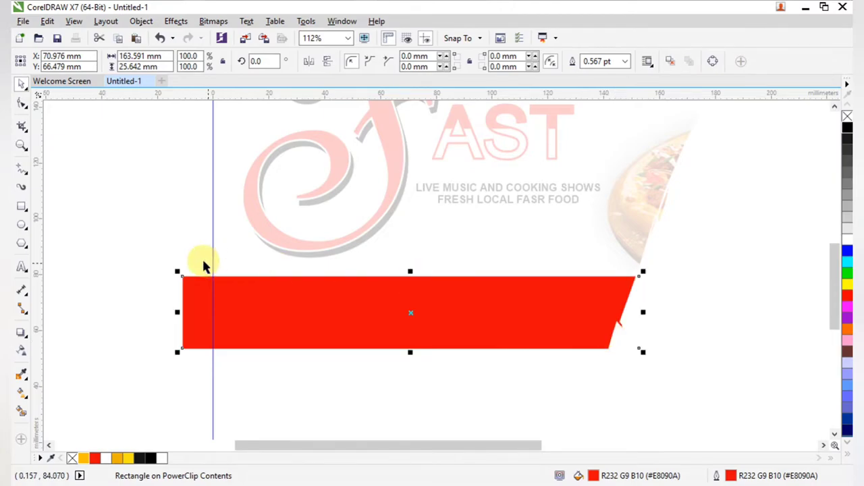
pyautogui.keyDown('ctrl'); pyautogui.click(172, 231); pyautogui.keyUp('ctrl')
# Nudge the BEST TAST text down about 1 mm within the red band
pyautogui.scroll(-2, 420, 274)
pyautogui.scroll(-2, 452, 276)
pyautogui.press('F2')
pyautogui.moveTo(287, 201); pyautogui.dragTo(531, 312)
pyautogui.press('F2')
pyautogui.moveTo(250, 170); pyautogui.dragTo(763, 472)
pyautogui.press('F2')
pyautogui.moveTo(249, 250); pyautogui.dragTo(593, 327)
pyautogui.press('F2')
pyautogui.moveTo(231, 164); pyautogui.dragTo(696, 289)
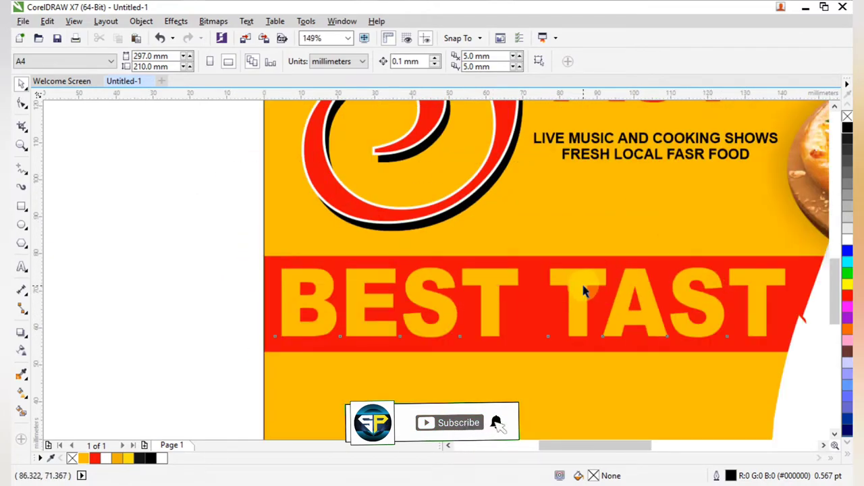
pyautogui.press('space')
pyautogui.click(583, 290)
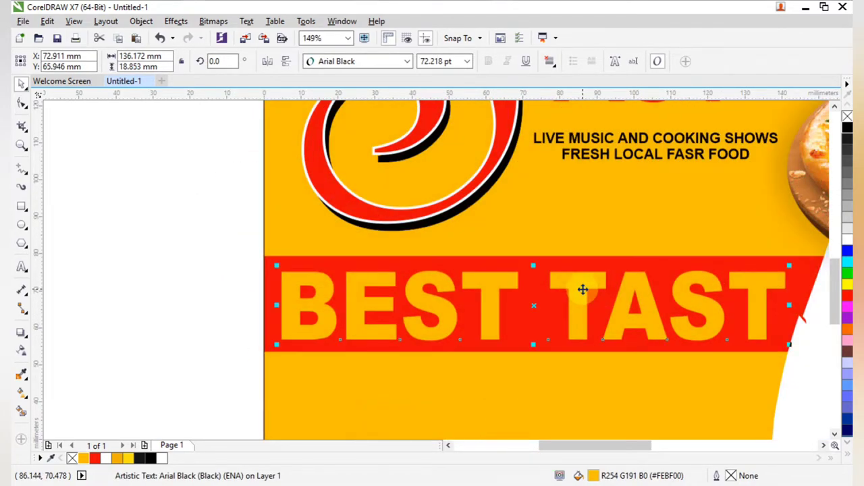
# Give the BEST TAST text a 1.0 pt white outline
pyautogui.press('F12')
pyautogui.click(347, 163)
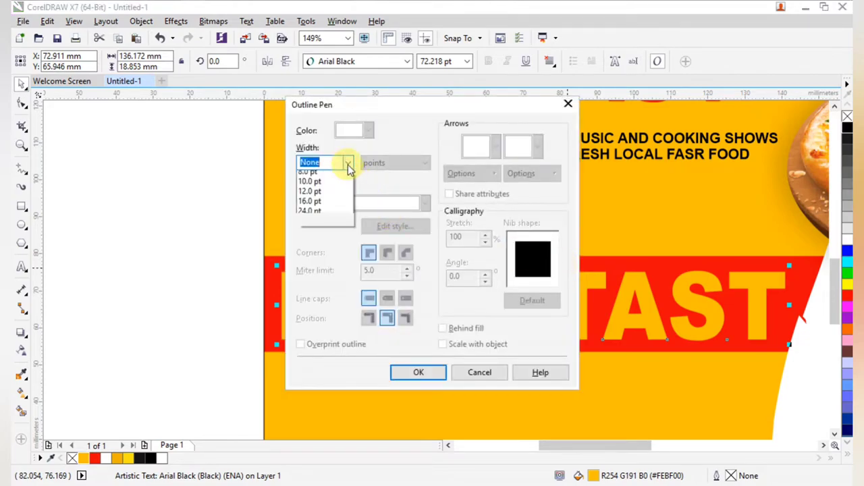
pyautogui.click(338, 222)
pyautogui.click(368, 131)
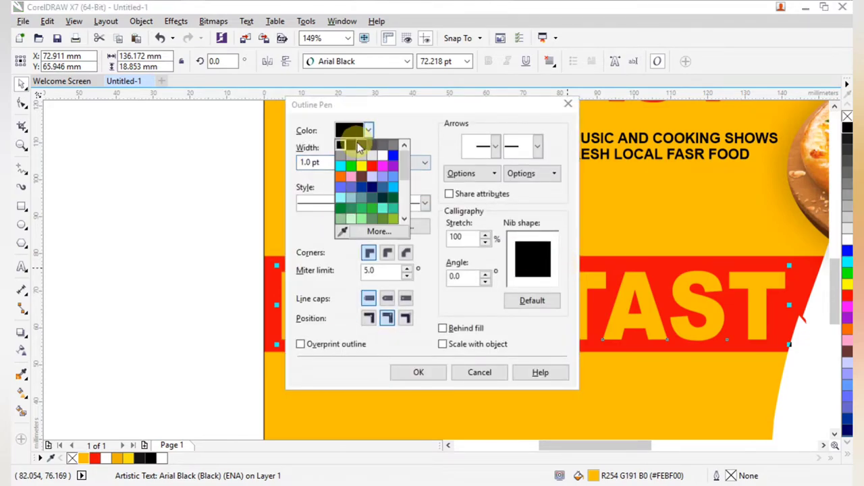
pyautogui.click(370, 157)
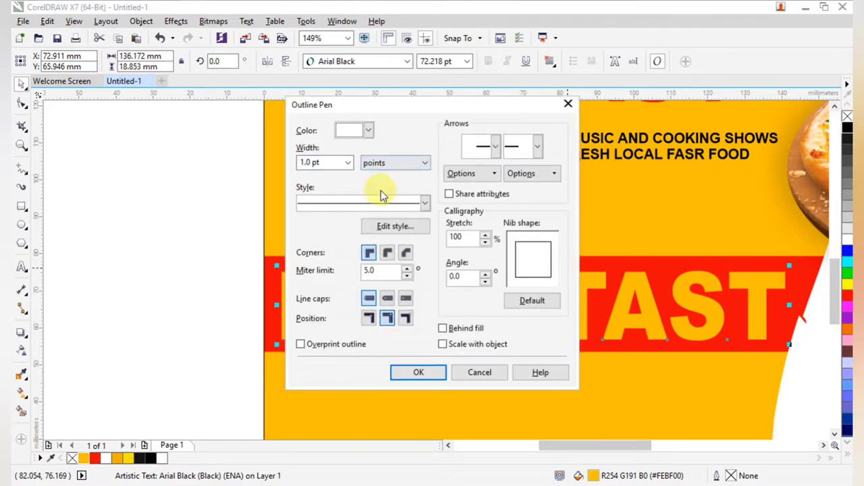
pyautogui.click(420, 372)
pyautogui.click(229, 256)
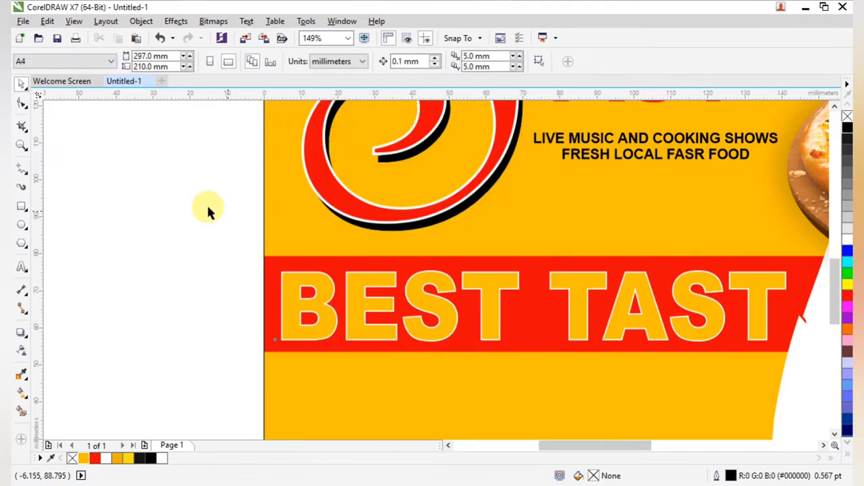
pyautogui.scroll(-5, 207, 208)
pyautogui.scroll(3, 321, 277)
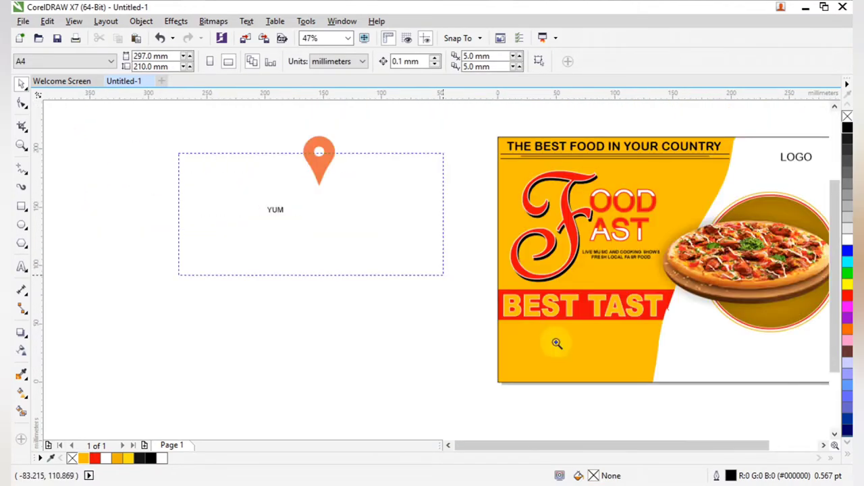
pyautogui.scroll(-1, 340, 236)
pyautogui.press('F2')
pyautogui.moveTo(404, 153); pyautogui.dragTo(685, 323)
pyautogui.press('F2')
pyautogui.moveTo(285, 169); pyautogui.dragTo(613, 360)
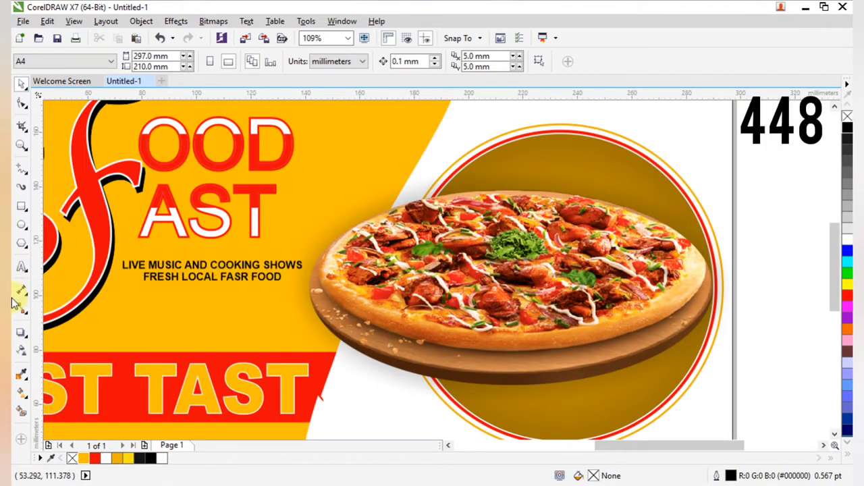
pyautogui.click(25, 249)
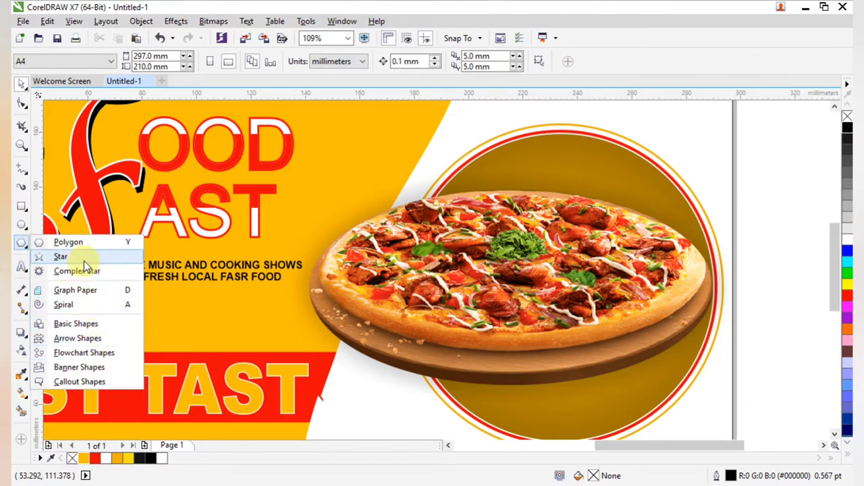
pyautogui.click(80, 324)
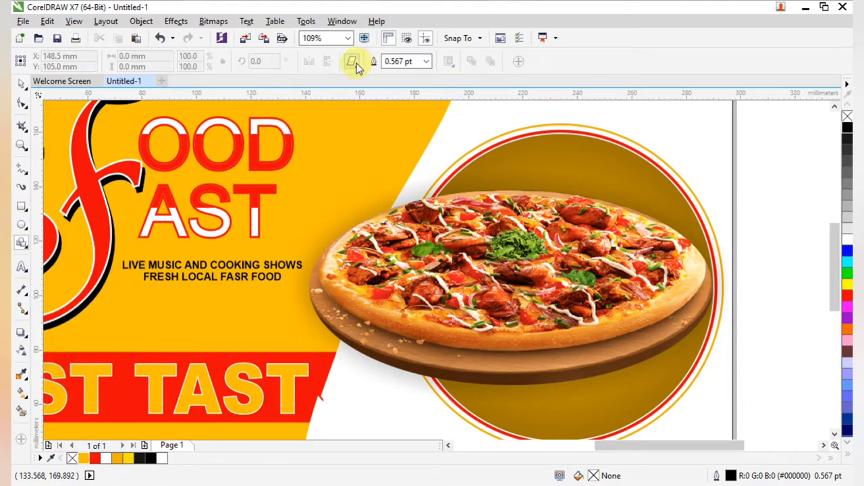
pyautogui.click(353, 61)
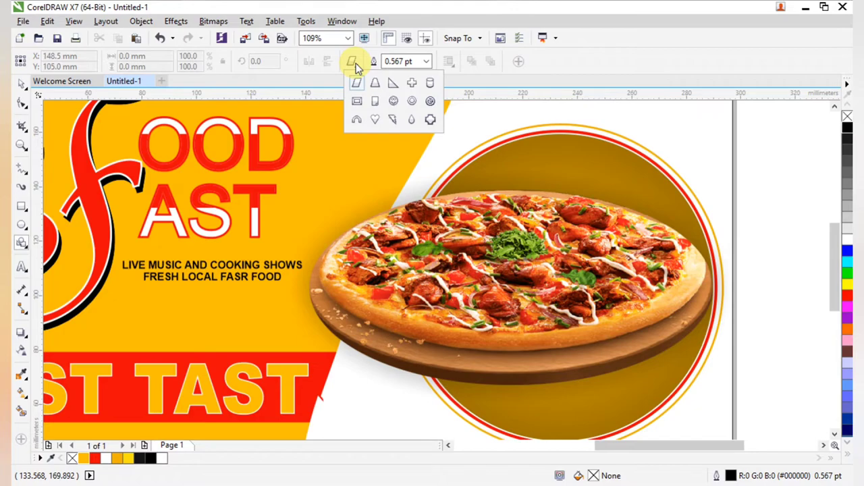
pyautogui.click(27, 249)
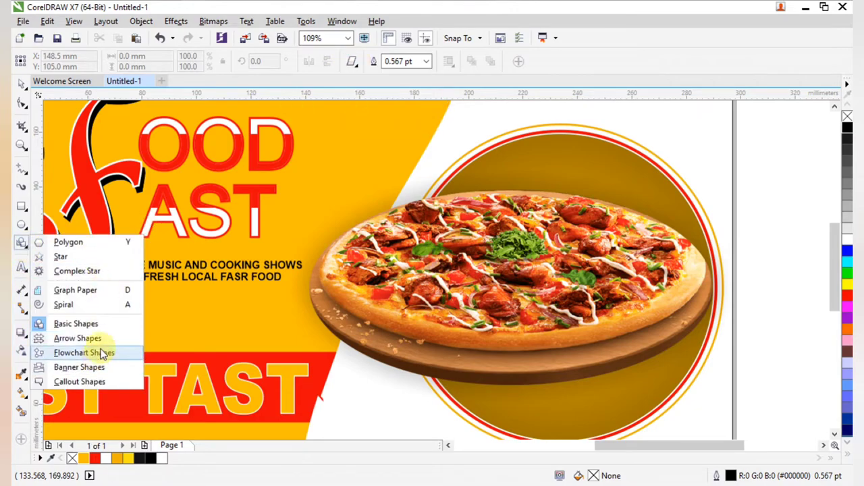
pyautogui.click(88, 339)
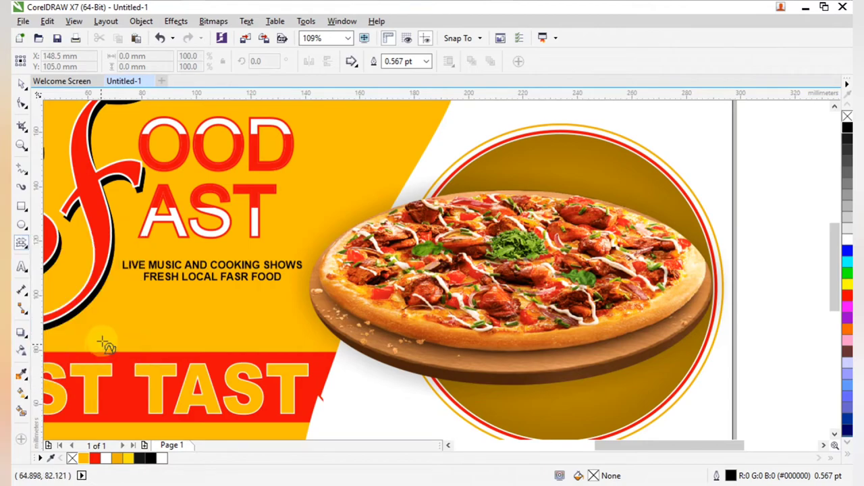
pyautogui.click(353, 62)
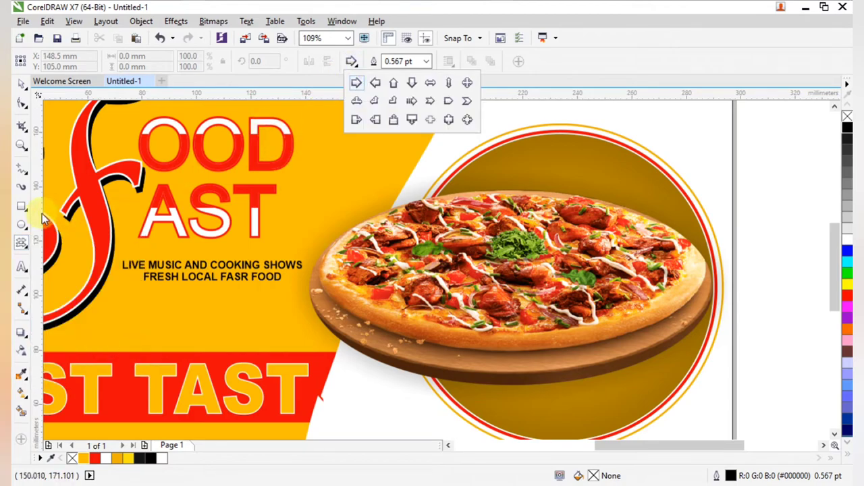
pyautogui.click(32, 250)
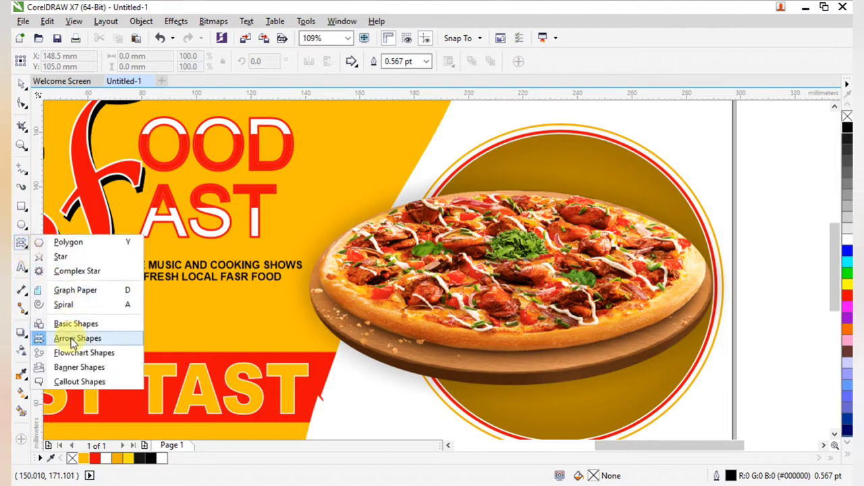
pyautogui.click(74, 368)
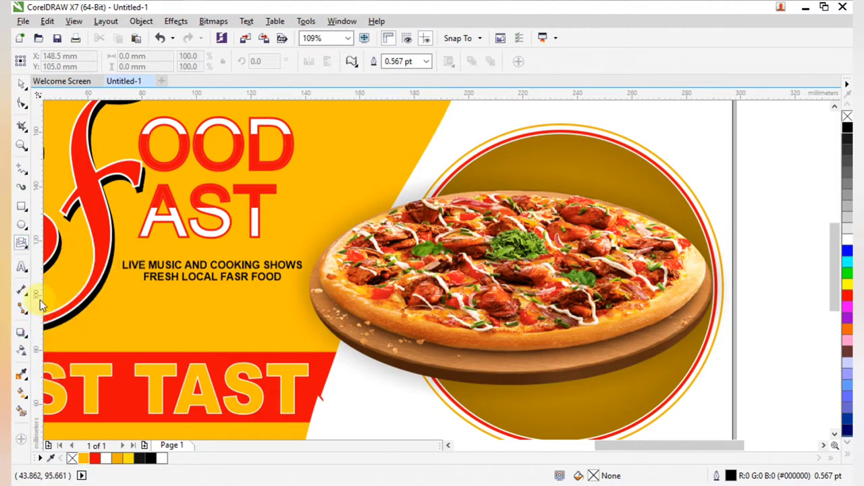
# Draw a thought-cloud callout about 27 × 20 mm and place it between the FOOD FAST lettering and the pizza
pyautogui.click(30, 251)
pyautogui.click(95, 381)
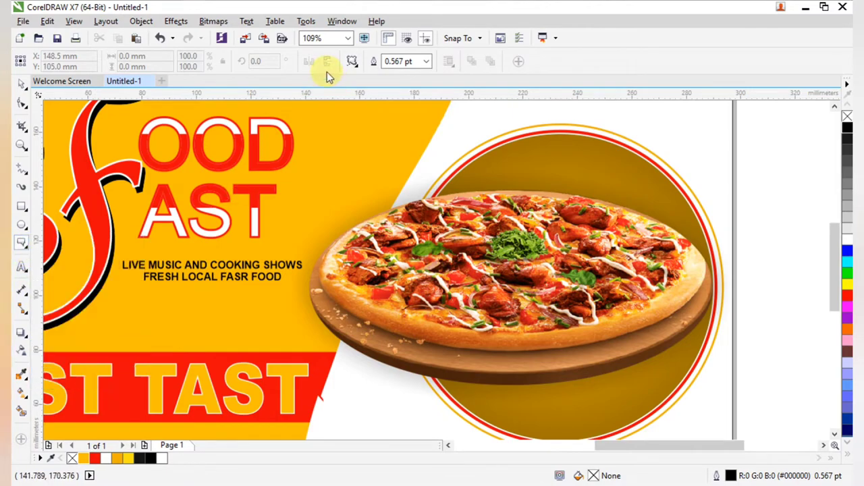
pyautogui.click(354, 62)
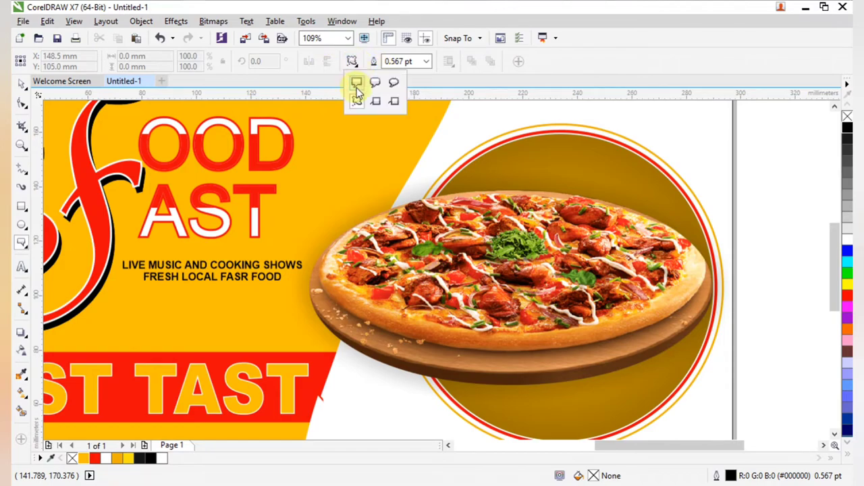
pyautogui.click(341, 168)
pyautogui.click(341, 166)
pyautogui.moveTo(364, 211); pyautogui.dragTo(286, 150)
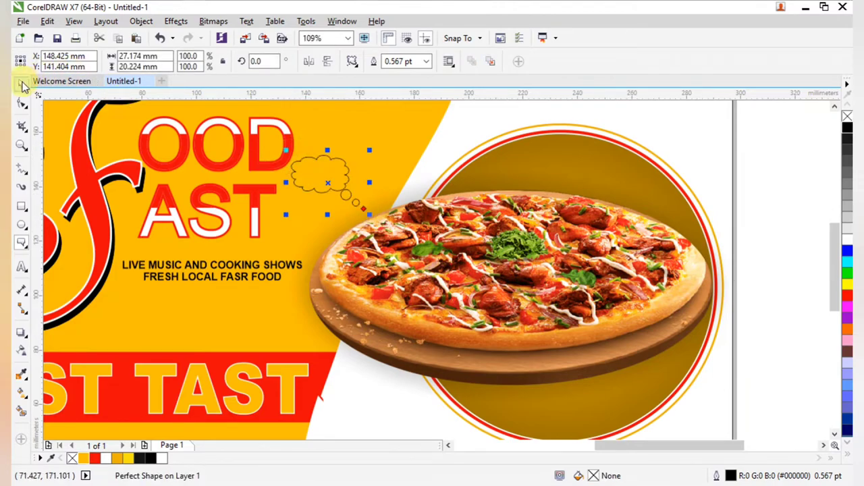
pyautogui.scroll(2, 331, 162)
pyautogui.moveTo(349, 208); pyautogui.dragTo(403, 234)
pyautogui.scroll(-4, 403, 234)
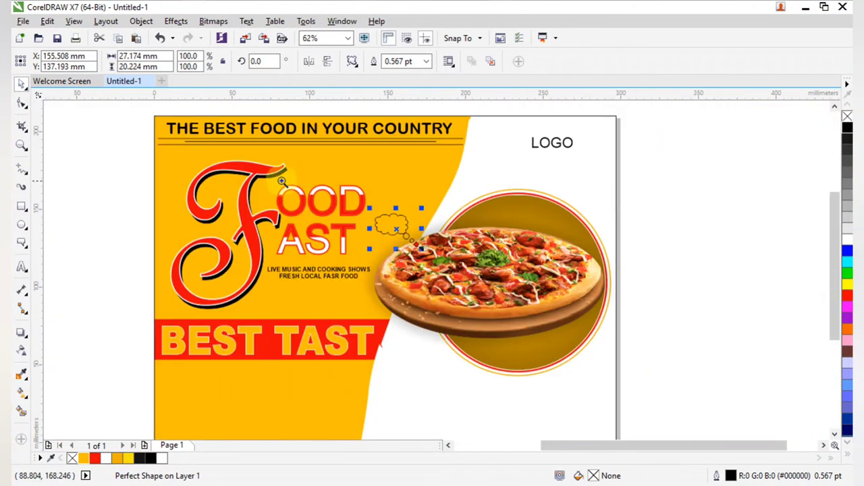
# Fill the thought-cloud callout with the flyer's red and remove its outline
pyautogui.scroll(2, 608, 322)
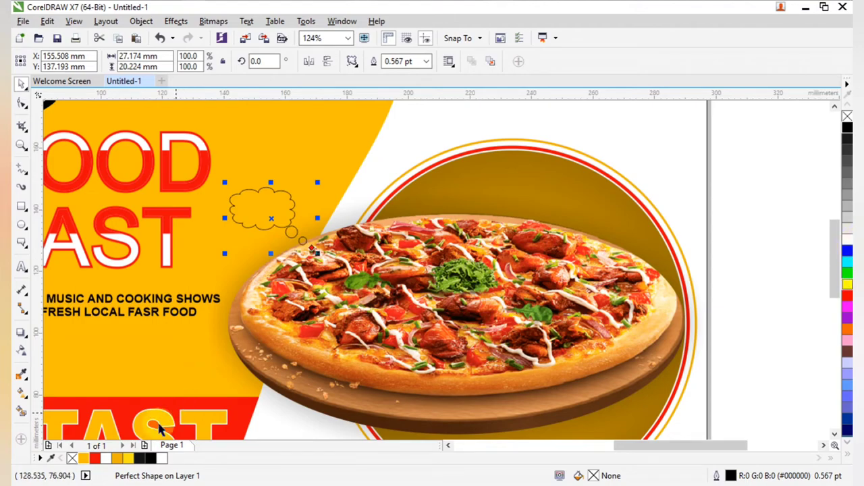
pyautogui.click(95, 459)
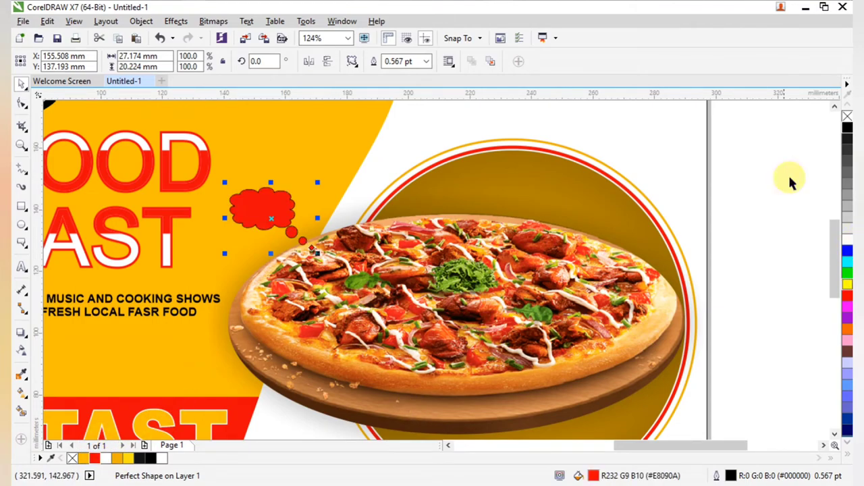
pyautogui.rightClick(848, 116)
pyautogui.click(785, 219)
# Move the YUM text from beside the page into the middle of the red thought cloud and fill it white
pyautogui.scroll(-2, 406, 309)
pyautogui.press('F2')
pyautogui.moveTo(155, 214); pyautogui.dragTo(331, 353)
pyautogui.scroll(-2, 118, 295)
pyautogui.click(96, 269)
pyautogui.moveTo(97, 269); pyautogui.dragTo(406, 279)
pyautogui.scroll(4, 448, 305)
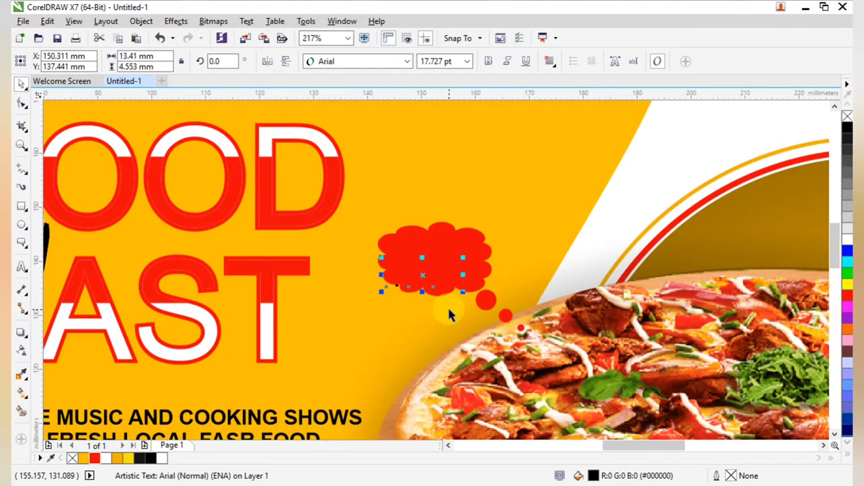
pyautogui.scroll(2, 502, 323)
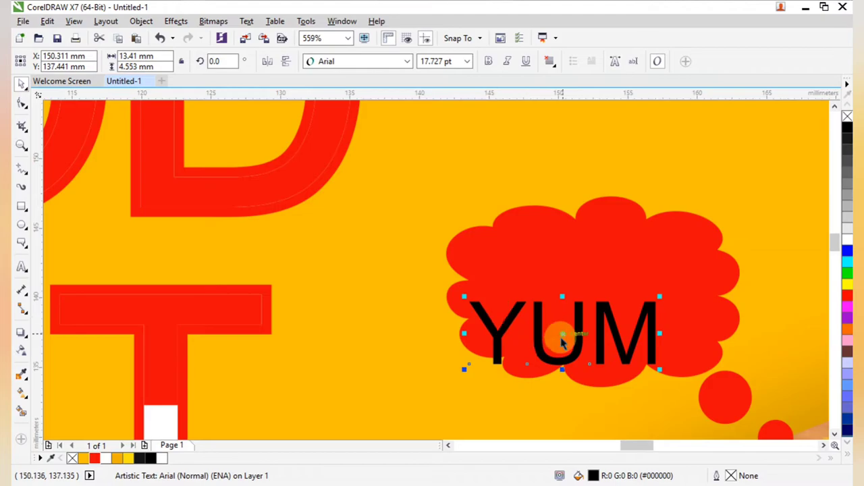
pyautogui.moveTo(564, 333); pyautogui.dragTo(593, 296)
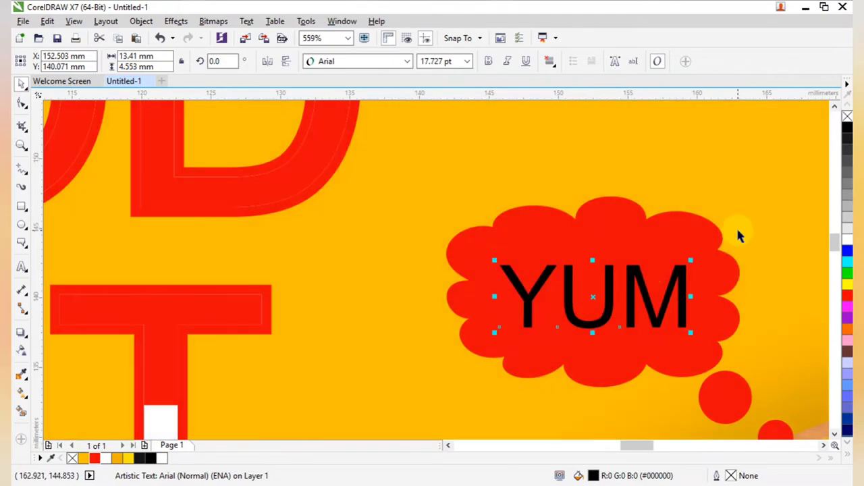
pyautogui.scroll(-6, 544, 228)
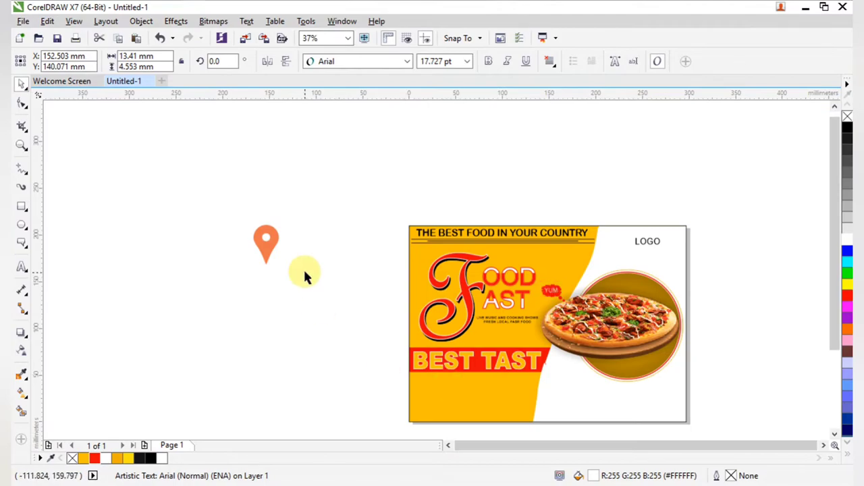
# Move the location pin onto the orange area below the BEST TAST band and scale it down to about 10.5 × 16.2 mm
pyautogui.click(304, 272)
pyautogui.moveTo(266, 247); pyautogui.dragTo(422, 405)
pyautogui.moveTo(344, 321); pyautogui.dragTo(524, 468)
pyautogui.press('F2')
pyautogui.moveTo(314, 207); pyautogui.dragTo(558, 335)
pyautogui.moveTo(443, 340); pyautogui.dragTo(398, 270)
pyautogui.scroll(-3, 398, 270)
pyautogui.moveTo(256, 170); pyautogui.dragTo(674, 328)
pyautogui.click(153, 232)
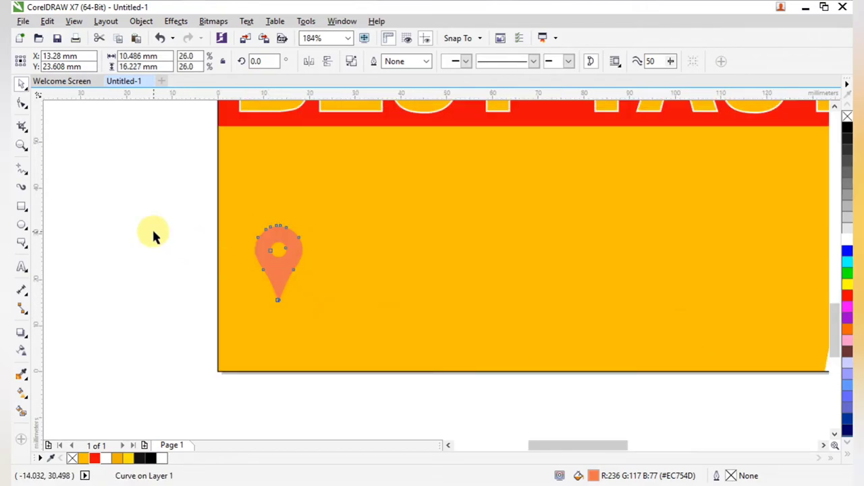
# Shift the location pin about 1.5 mm to the right and fill it white
pyautogui.moveTo(288, 271); pyautogui.dragTo(291, 270)
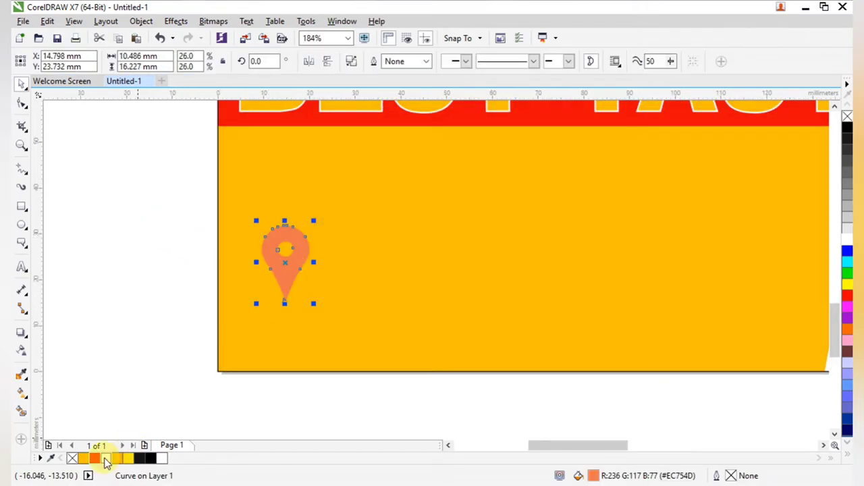
pyautogui.click(106, 458)
pyautogui.click(123, 412)
pyautogui.scroll(-2, 308, 268)
pyautogui.press('F2')
pyautogui.moveTo(251, 202); pyautogui.dragTo(602, 331)
pyautogui.scroll(-2, 320, 263)
pyautogui.press('F2')
pyautogui.scroll(-2, 320, 244)
pyautogui.moveTo(270, 120); pyautogui.dragTo(414, 291)
pyautogui.moveTo(330, 154); pyautogui.dragTo(627, 358)
pyautogui.scroll(-2, 630, 352)
pyautogui.press('F2')
pyautogui.moveTo(207, 273); pyautogui.dragTo(723, 411)
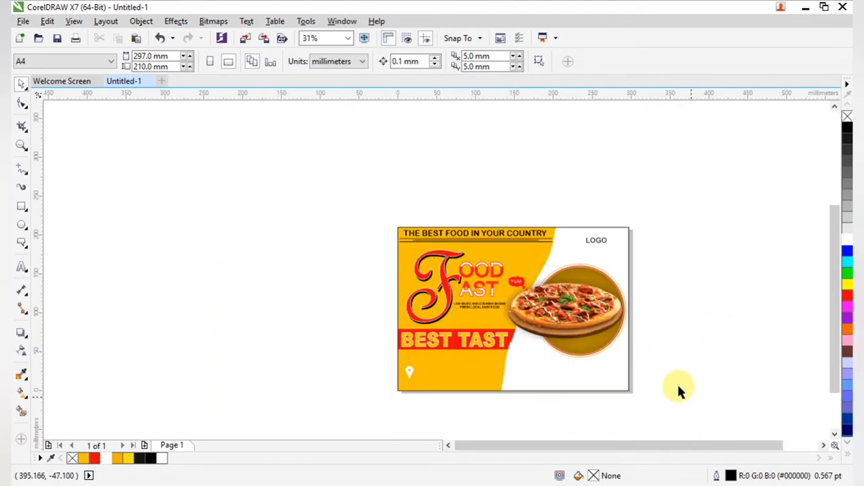
# Draw a right-pointing block arrow about 50 × 19 mm in the white area below the pizza
pyautogui.press('F2')
pyautogui.moveTo(249, 247); pyautogui.dragTo(712, 351)
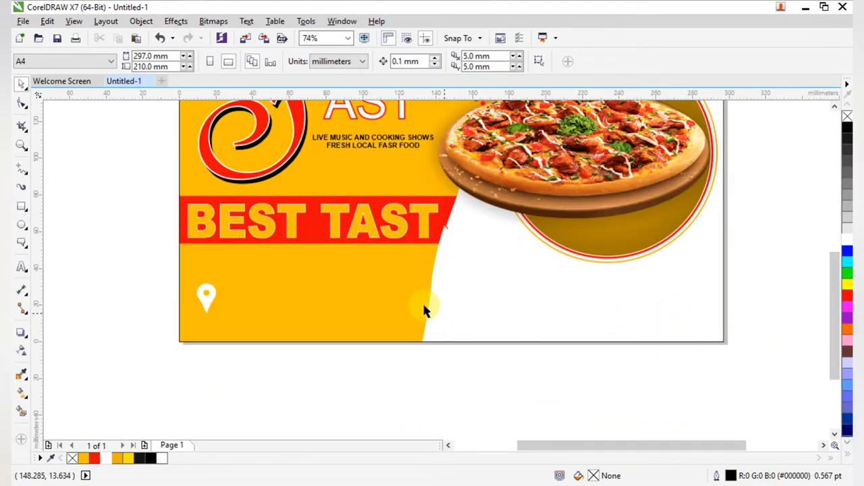
pyautogui.click(19, 209)
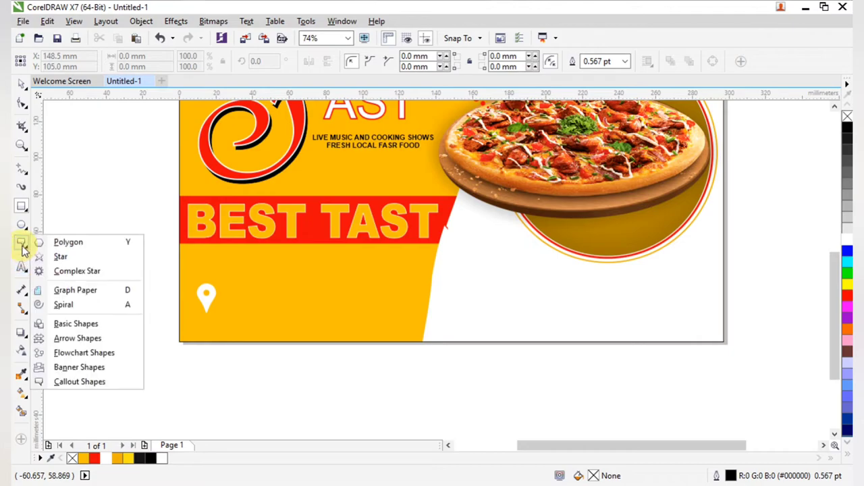
pyautogui.moveTo(27, 227)
pyautogui.moveTo(23, 244)
pyautogui.click(67, 338)
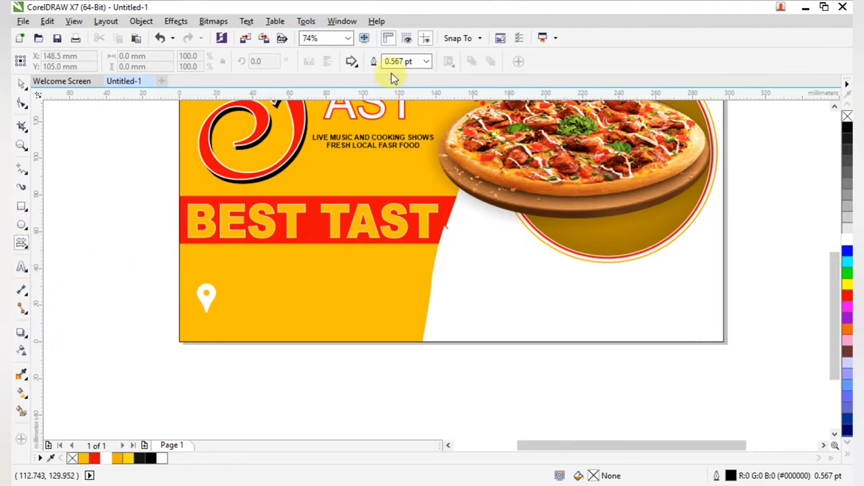
pyautogui.click(351, 62)
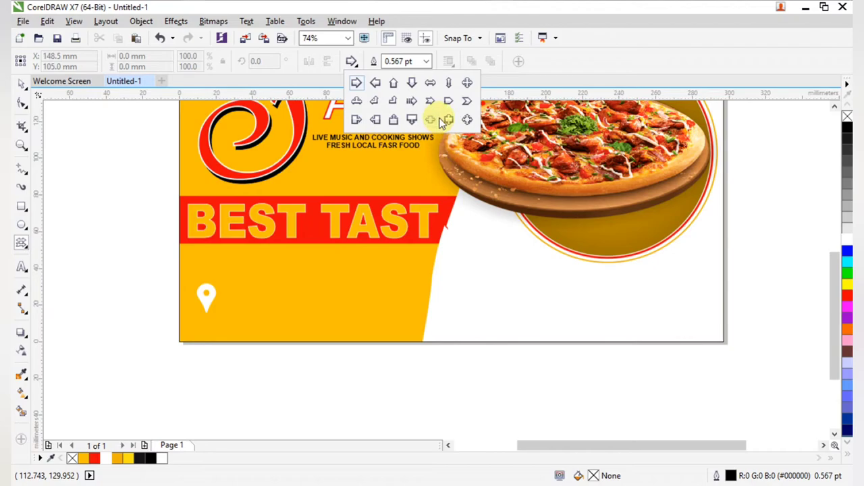
pyautogui.moveTo(438, 274); pyautogui.dragTo(531, 309)
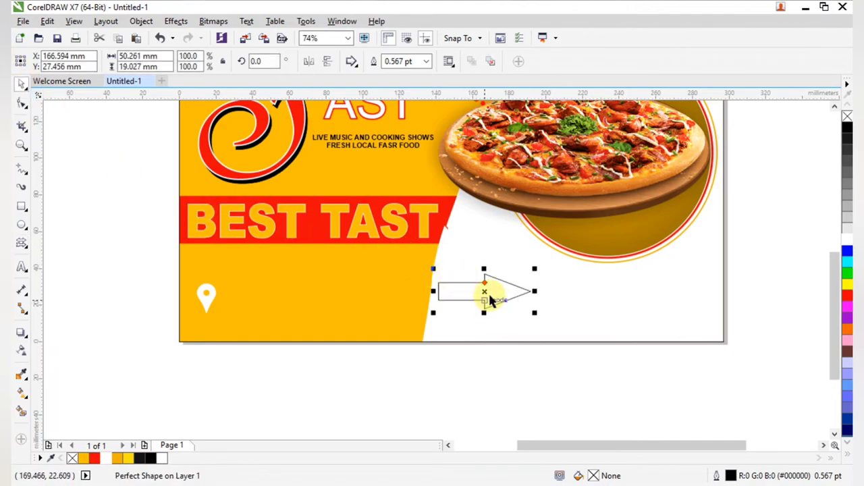
# Move the arrow to the right end of the BEST TAST band and scale it to 50%
pyautogui.moveTo(488, 292); pyautogui.dragTo(482, 230)
pyautogui.click(481, 229)
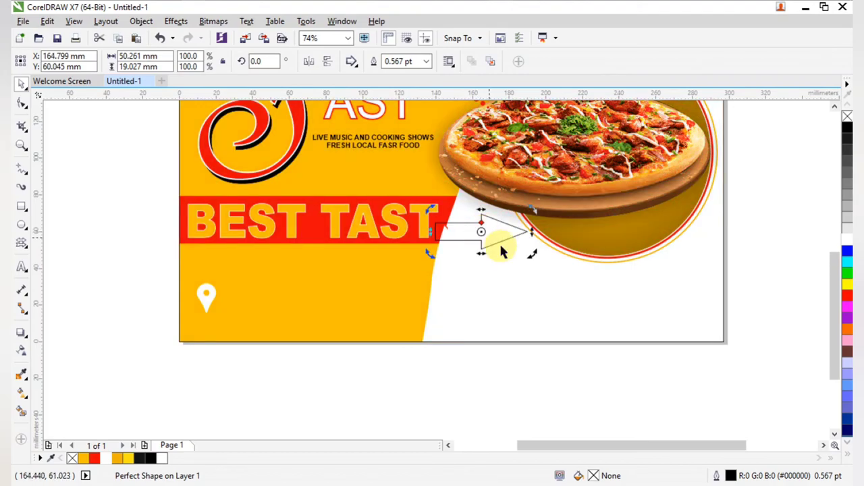
pyautogui.click(490, 233)
pyautogui.click(486, 243)
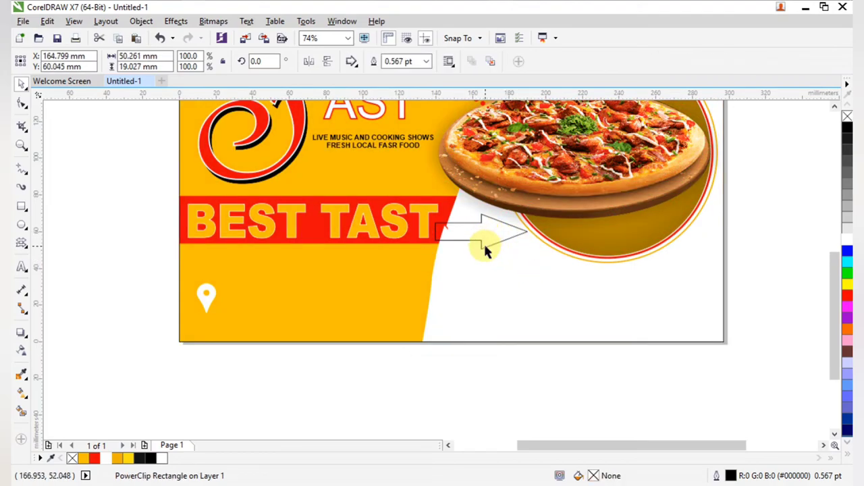
pyautogui.moveTo(525, 250); pyautogui.dragTo(485, 237)
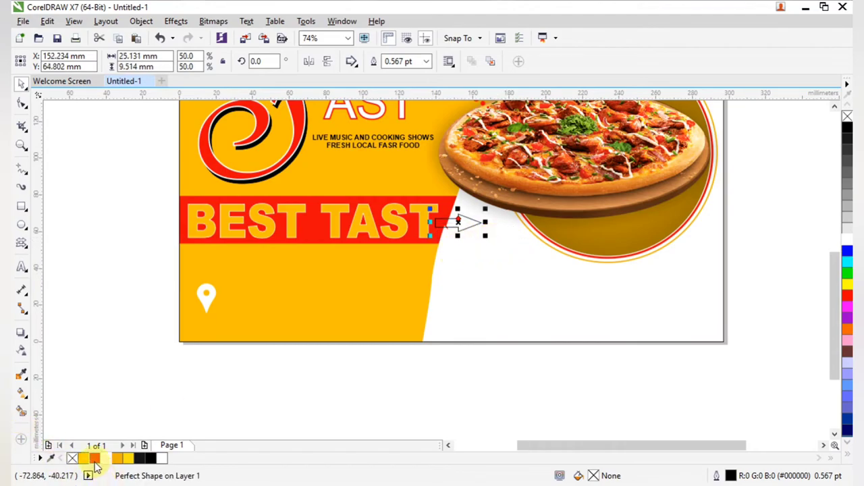
# Fill the arrow with the red of the BEST TAST band
pyautogui.click(94, 460)
pyautogui.click(394, 411)
pyautogui.scroll(-5, 462, 324)
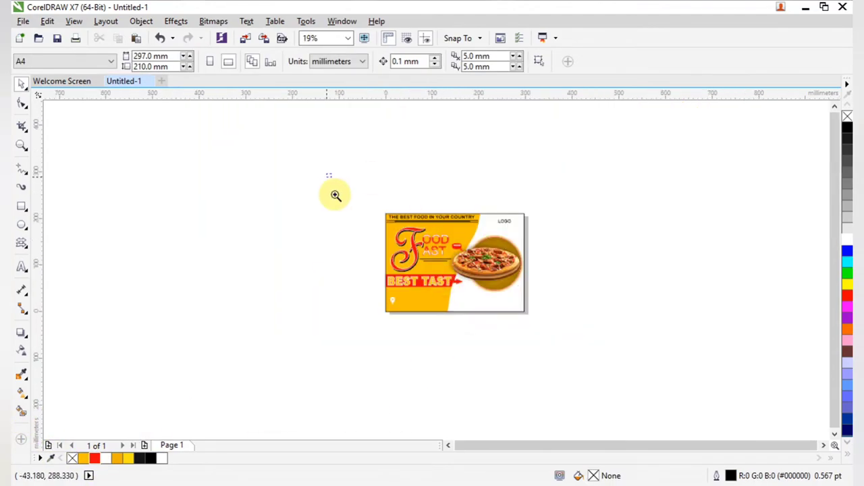
pyautogui.moveTo(336, 195); pyautogui.dragTo(567, 312)
pyautogui.moveTo(248, 245); pyautogui.dragTo(704, 397)
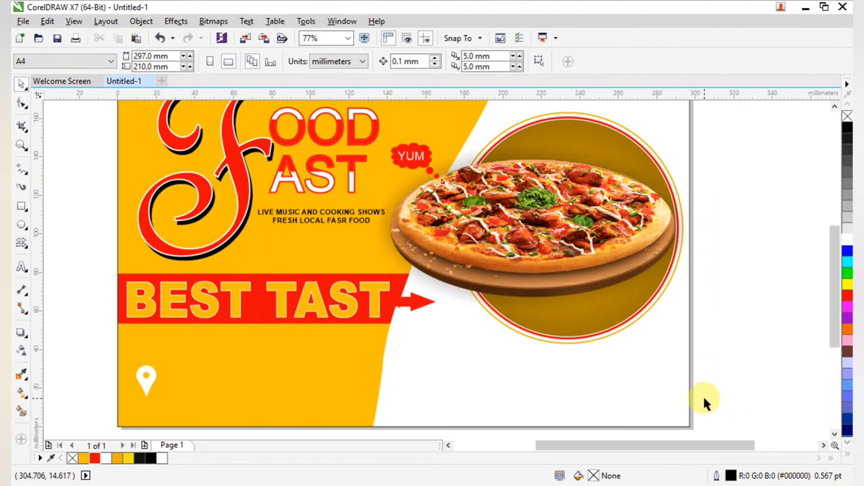
# Fill the flyer's background PowerClip rectangle with grey (#999999)
pyautogui.rightClick(611, 340)
pyautogui.moveTo(320, 160); pyautogui.dragTo(660, 394)
pyautogui.click(665, 223)
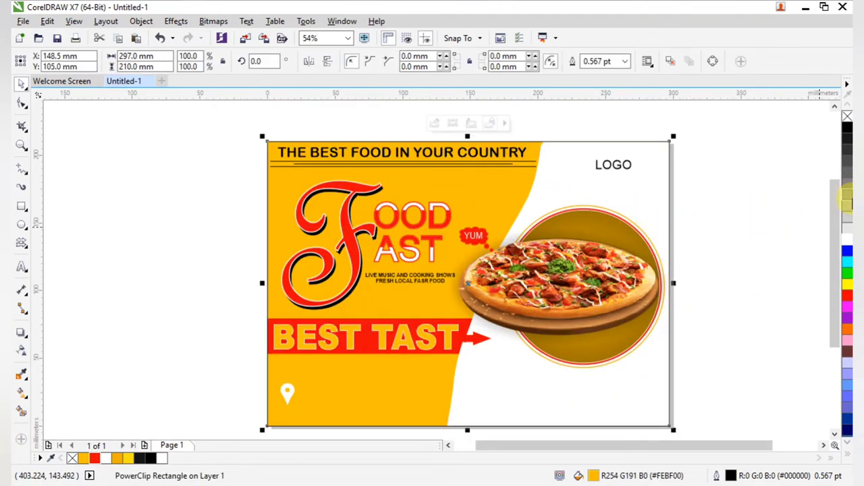
pyautogui.click(847, 200)
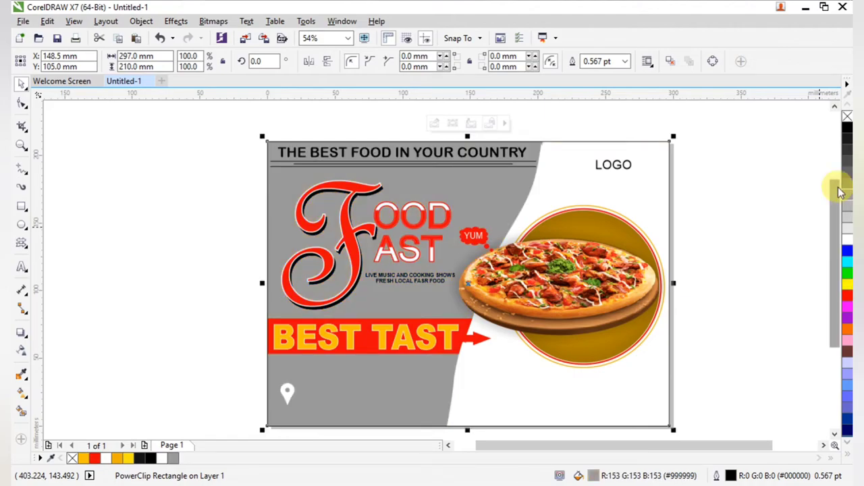
# Undo the grey fill of the flyer's background PowerClip rectangle
pyautogui.hotkey('ctrl', 'z')
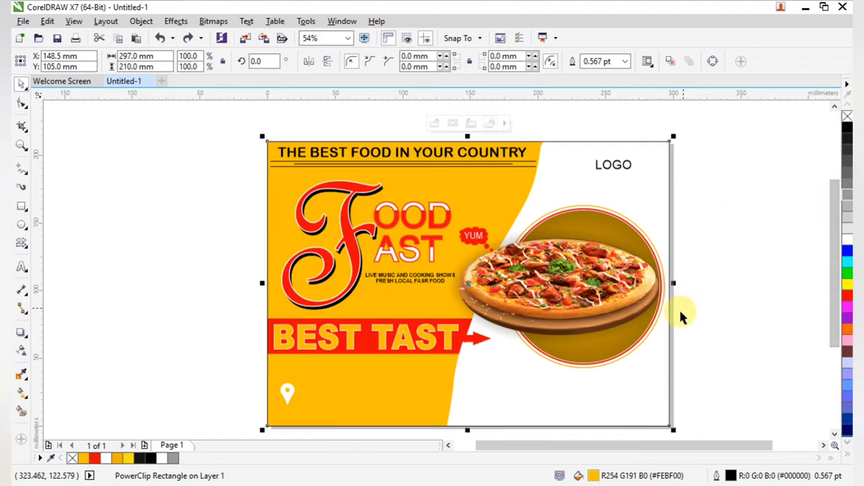
pyautogui.rightClick(635, 412)
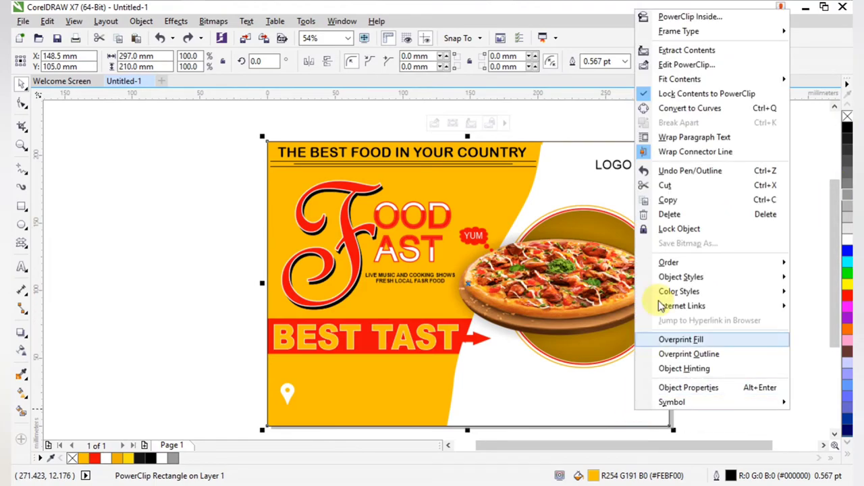
pyautogui.click(700, 20)
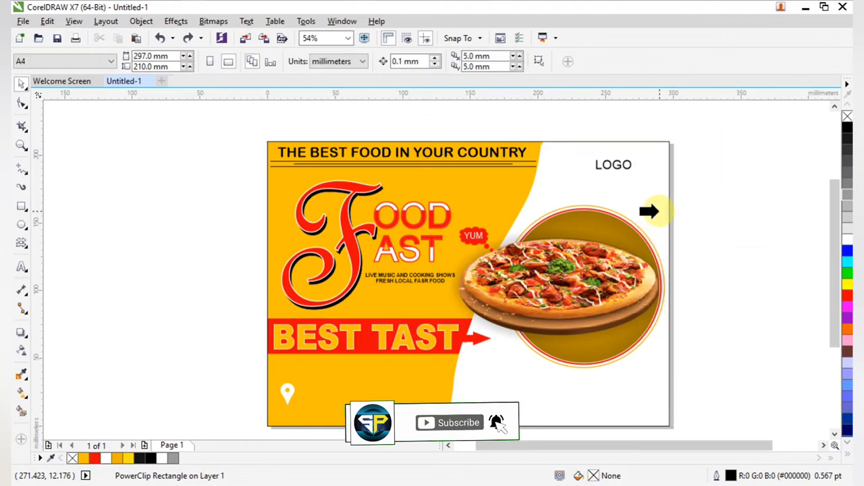
pyautogui.click(670, 244)
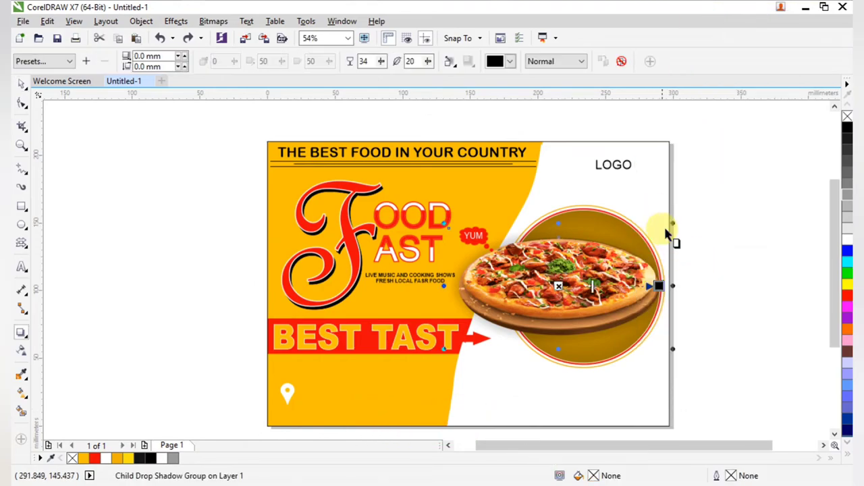
pyautogui.click(292, 184)
# Edit the background PowerClip's contents, colour the white curved shape's fill and outline light grey (#E6E6E6), and finish editing
pyautogui.click(21, 84)
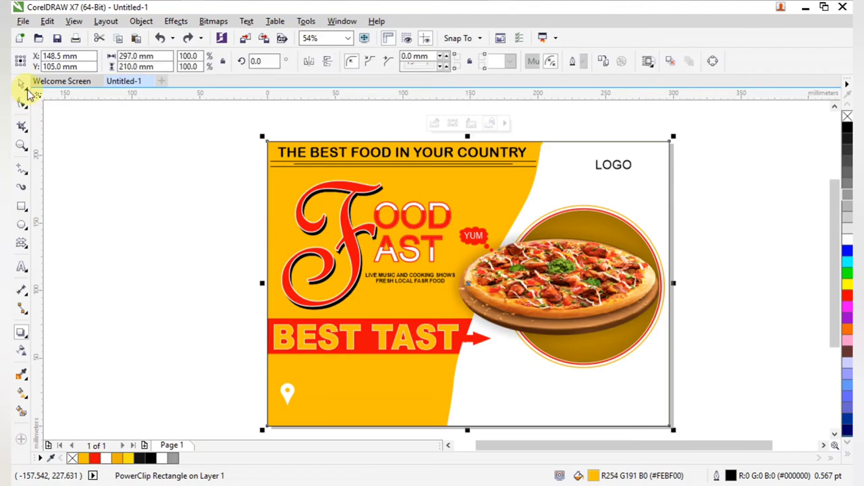
pyautogui.doubleClick(658, 192)
pyautogui.click(654, 206)
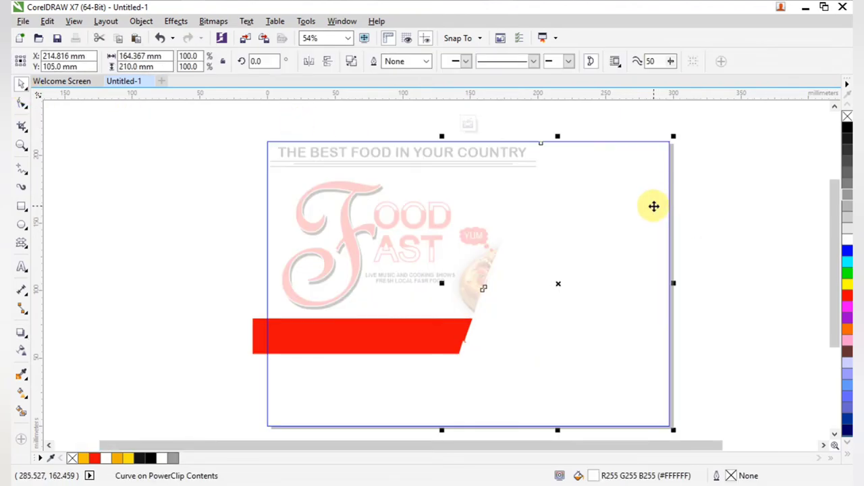
pyautogui.click(848, 228)
pyautogui.rightClick(848, 229)
pyautogui.keyDown('ctrl'); pyautogui.click(702, 223); pyautogui.keyUp('ctrl')
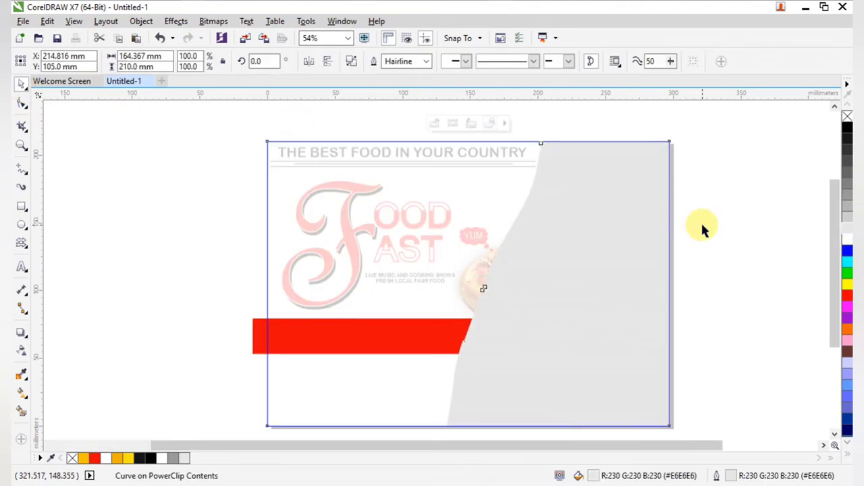
pyautogui.click(724, 231)
# Draw a rectangle about 307 × 17 mm across the flyer's bottom edge and give it a red (#E8090A) fill and outline
pyautogui.scroll(-2, 487, 241)
pyautogui.press('F2')
pyautogui.scroll(1, 578, 283)
pyautogui.moveTo(240, 140); pyautogui.dragTo(572, 370)
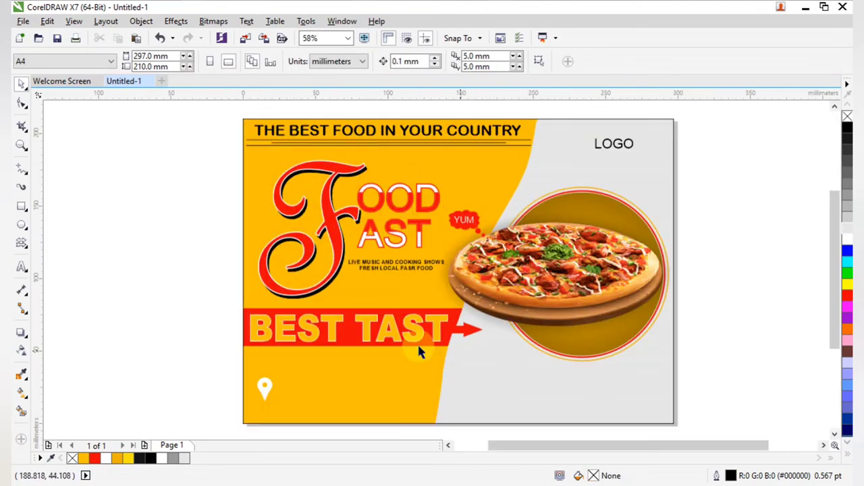
pyautogui.click(21, 206)
pyautogui.moveTo(236, 409); pyautogui.dragTo(666, 396)
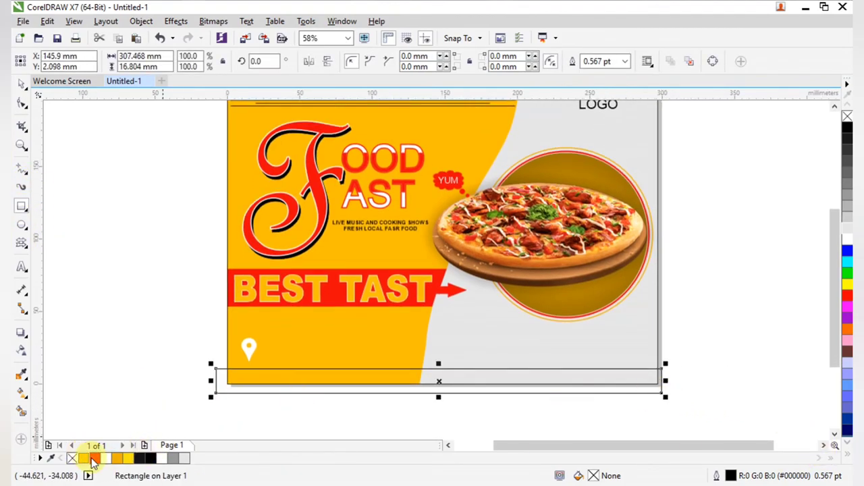
pyautogui.click(93, 459)
pyautogui.rightClick(94, 460)
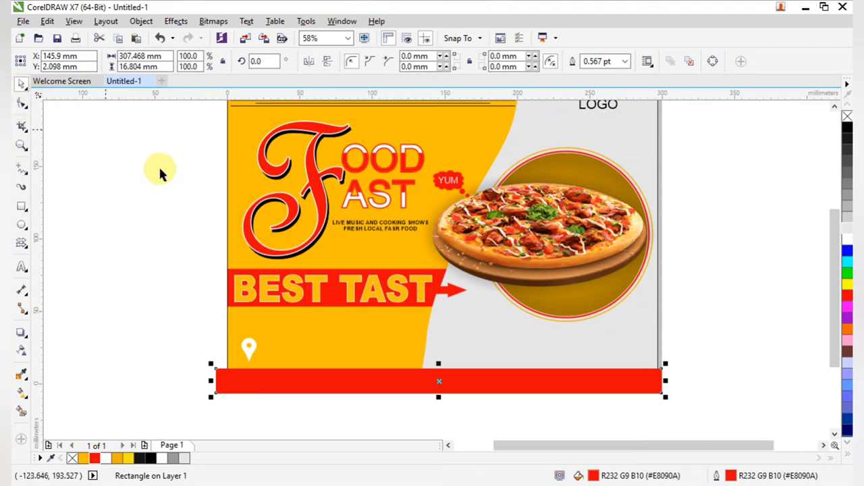
# Place the red bottom strip inside the flyer's background PowerClip rectangle
pyautogui.rightClick(388, 382)
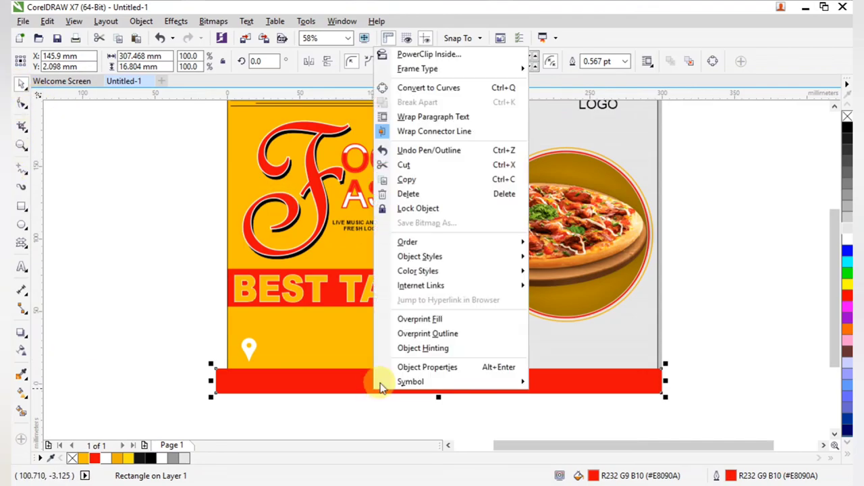
pyautogui.click(464, 57)
pyautogui.click(430, 338)
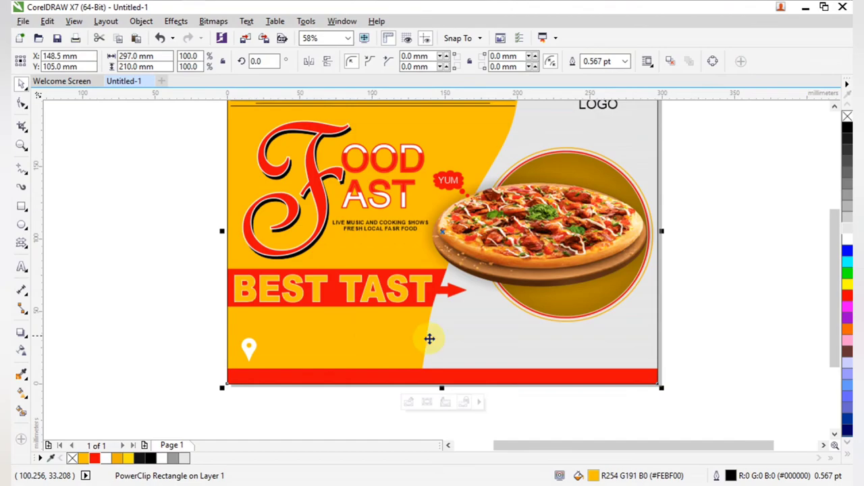
pyautogui.click(764, 352)
# Remove the outline from the flyer's background PowerClip rectangle
pyautogui.scroll(-2, 678, 325)
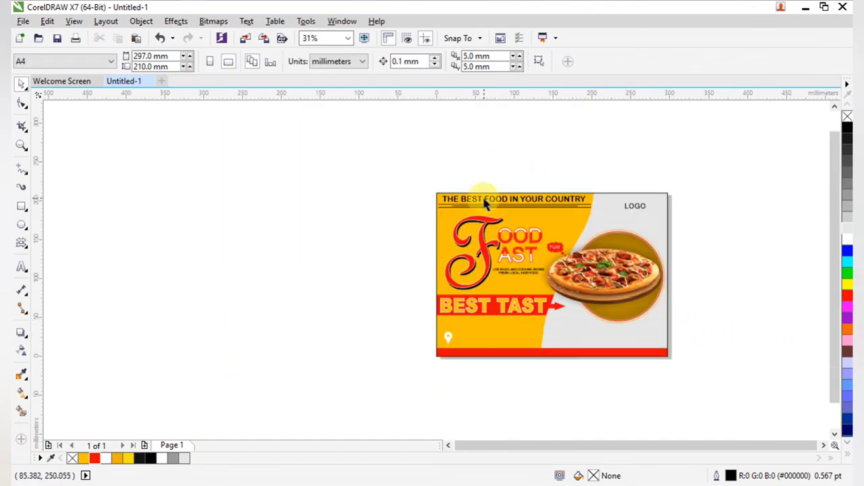
pyautogui.moveTo(437, 194); pyautogui.dragTo(680, 360)
pyautogui.click(641, 174)
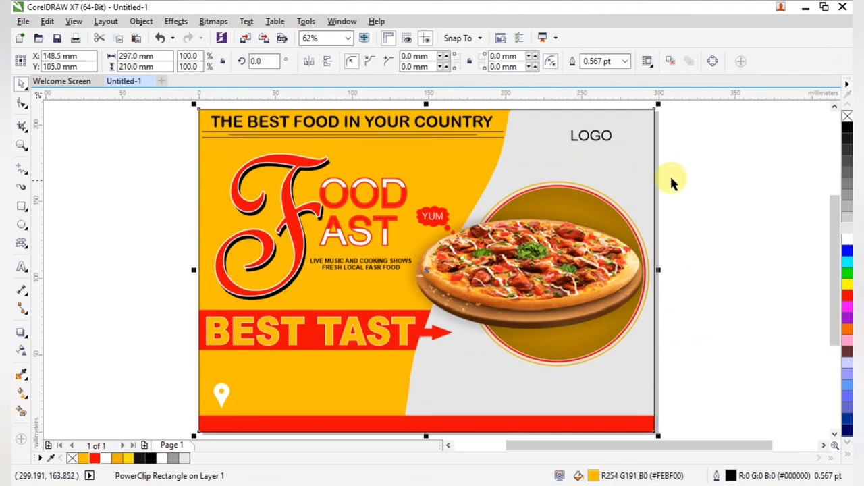
pyautogui.rightClick(848, 117)
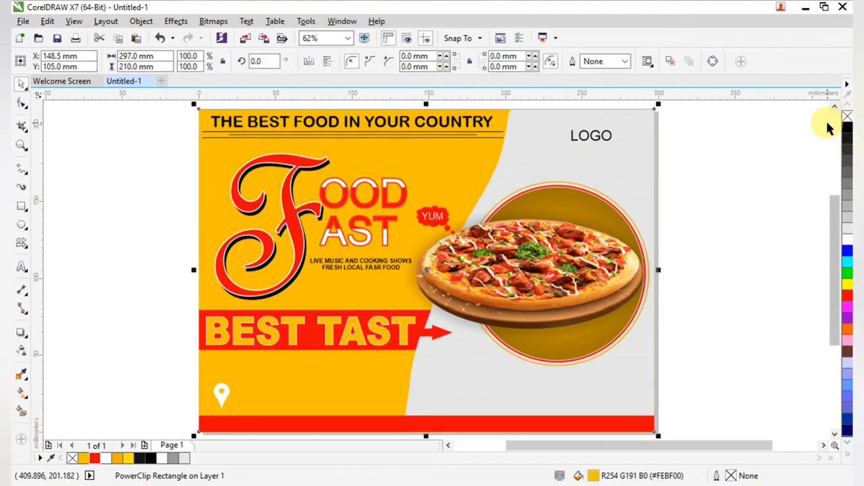
pyautogui.click(731, 216)
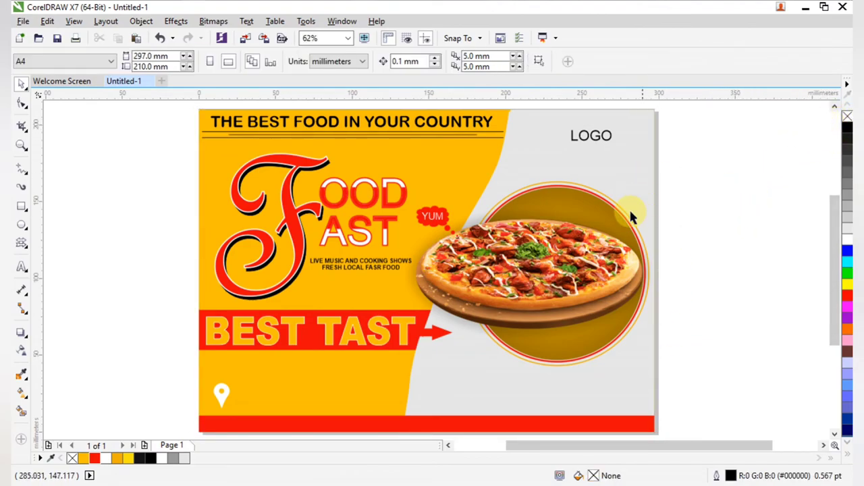
pyautogui.scroll(-1, 526, 200)
pyautogui.press('F2')
pyautogui.moveTo(356, 150); pyautogui.dragTo(601, 327)
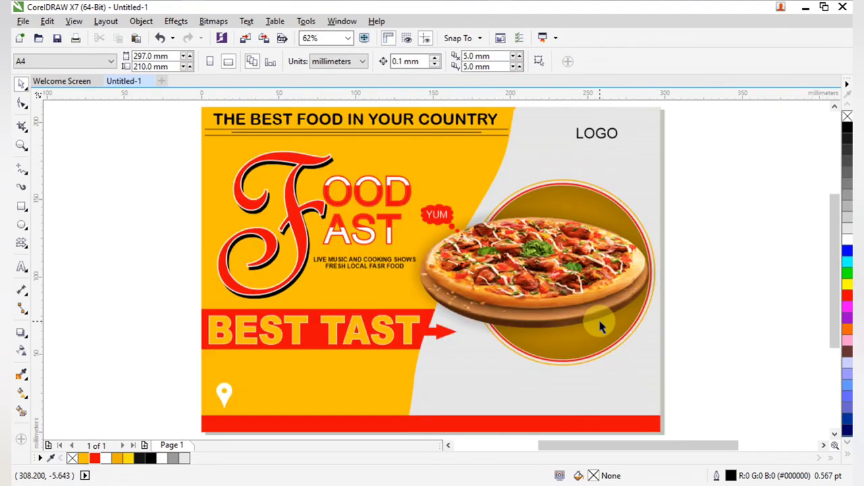